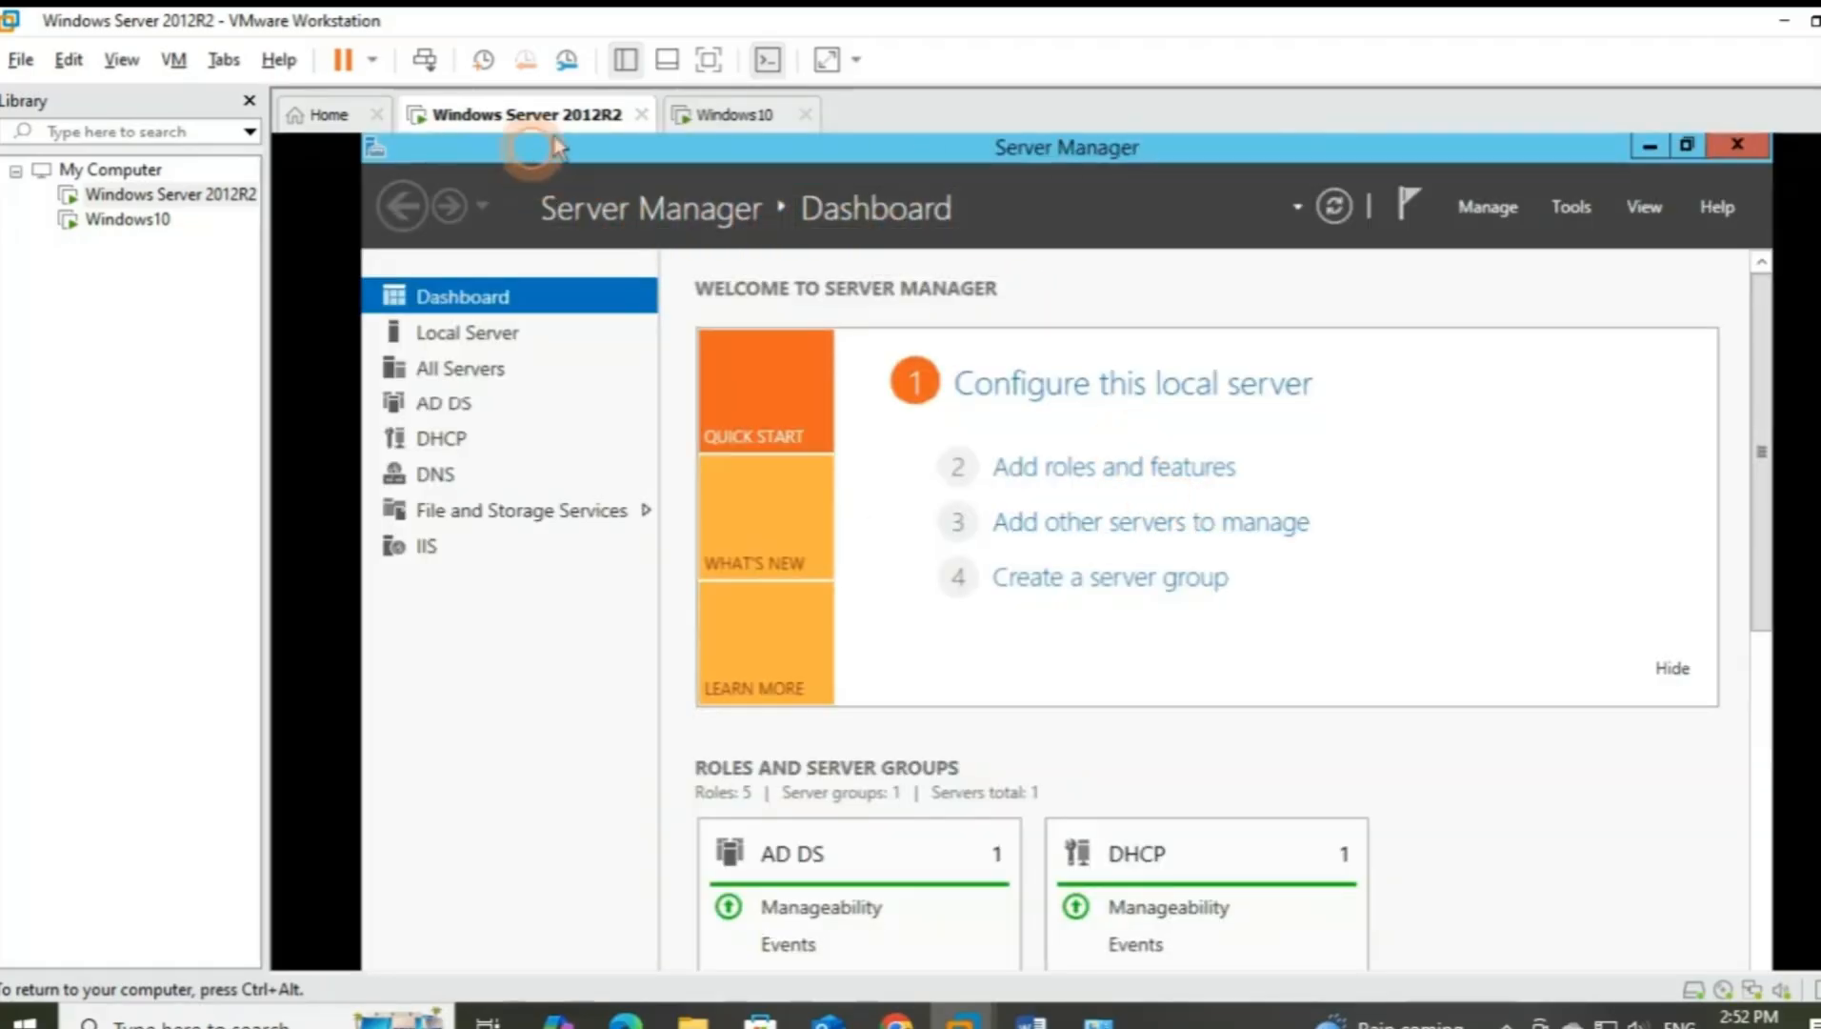
Open Internet Information Services (IIS) Manager, dismiss the Web Platform prompt, and show the local server's Sites list
left_click(1576, 210)
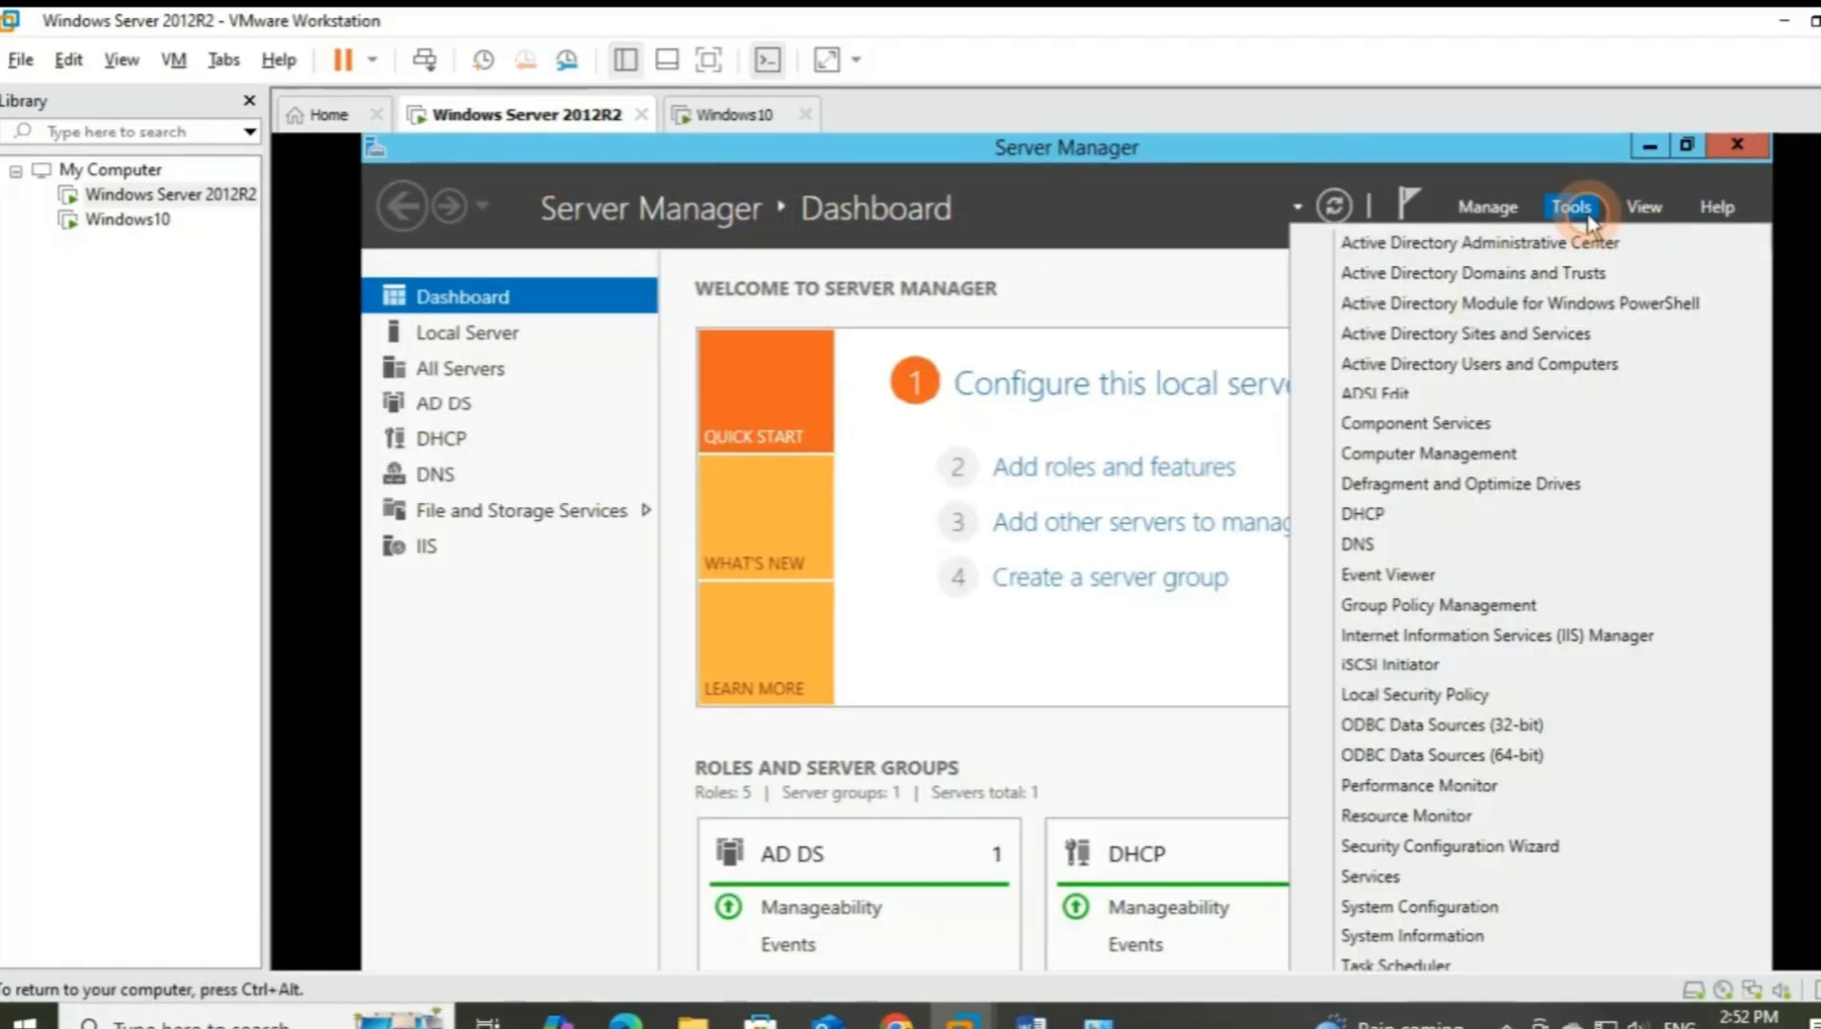
left_click(1562, 634)
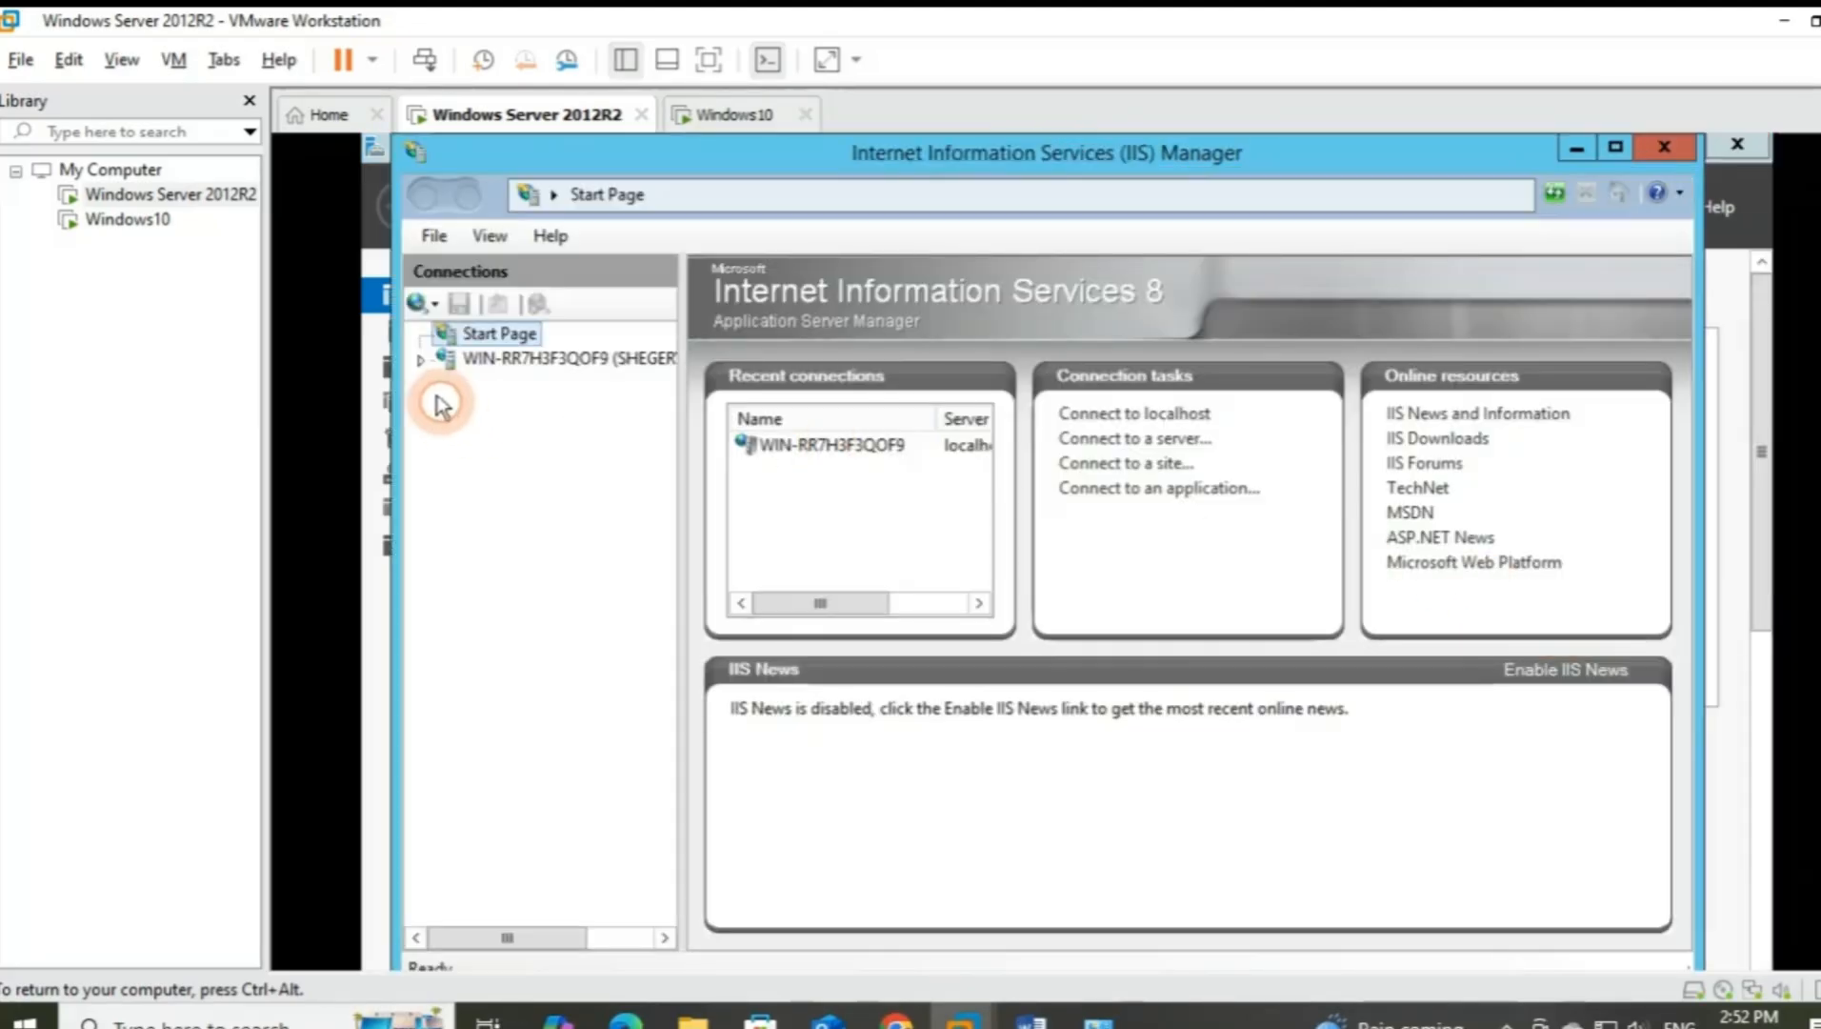
left_click(423, 369)
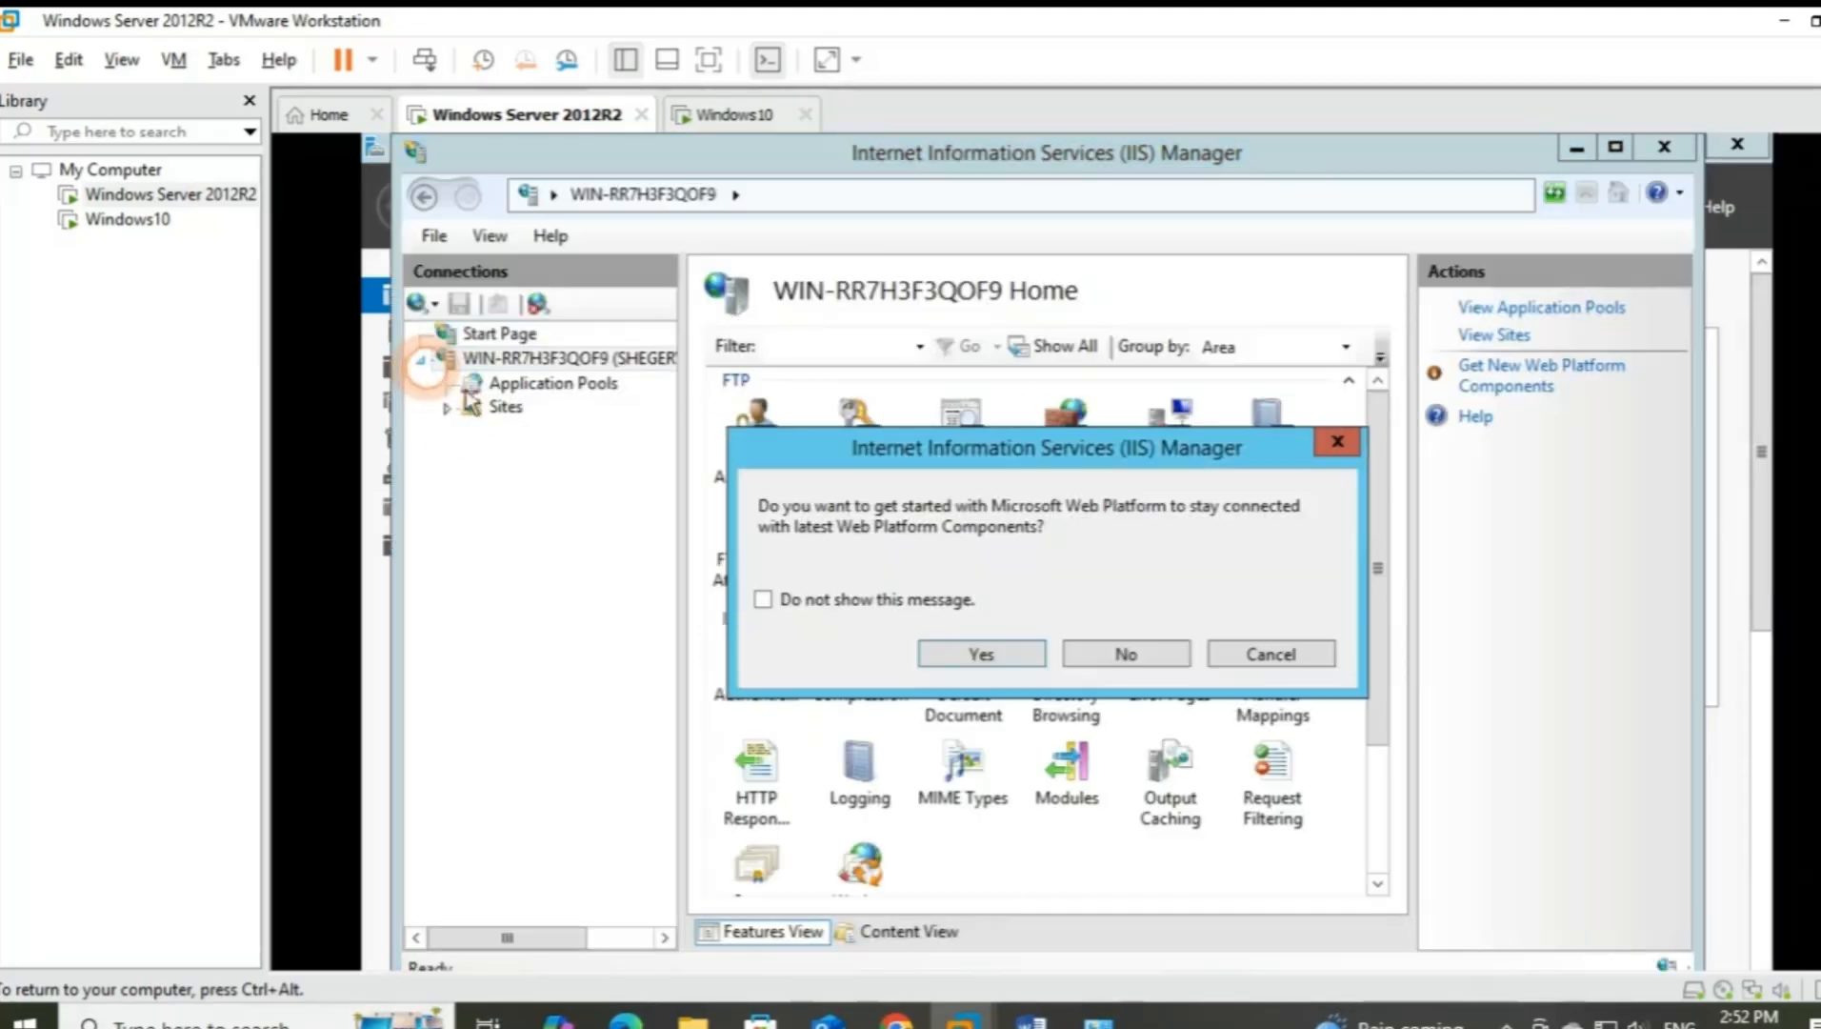
left_click(1337, 444)
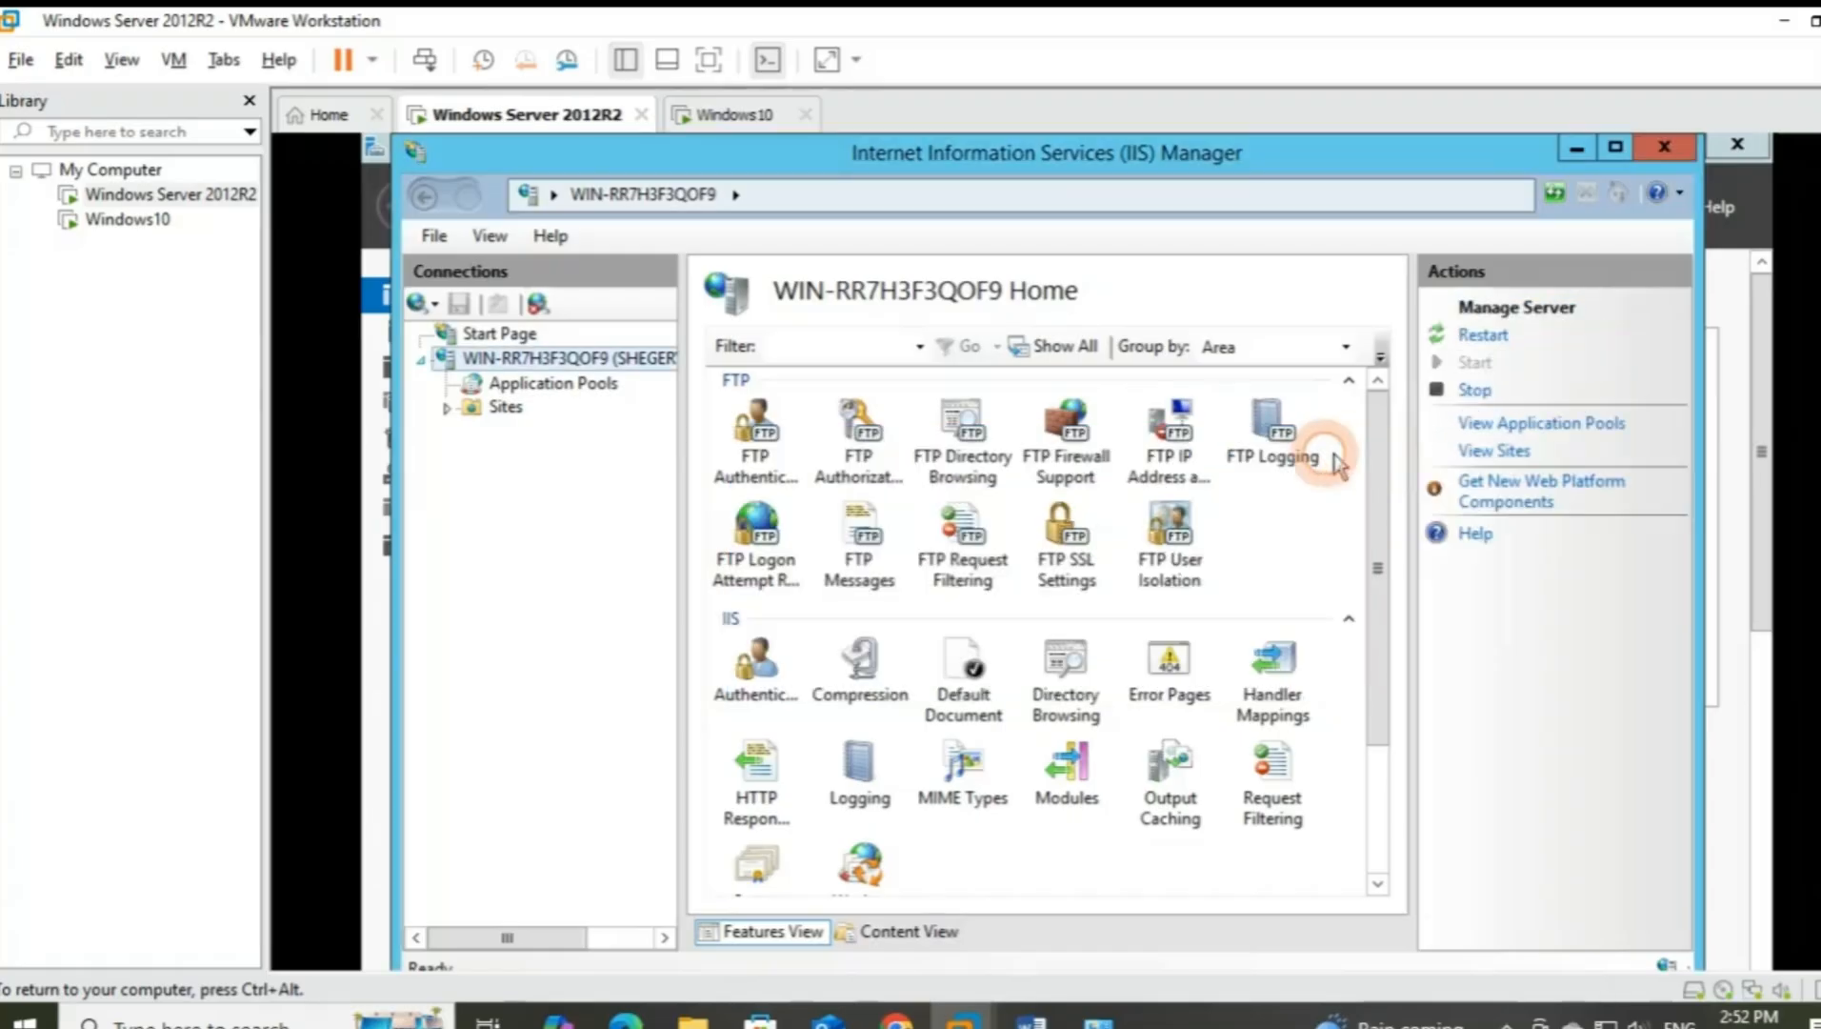
left_click(502, 410)
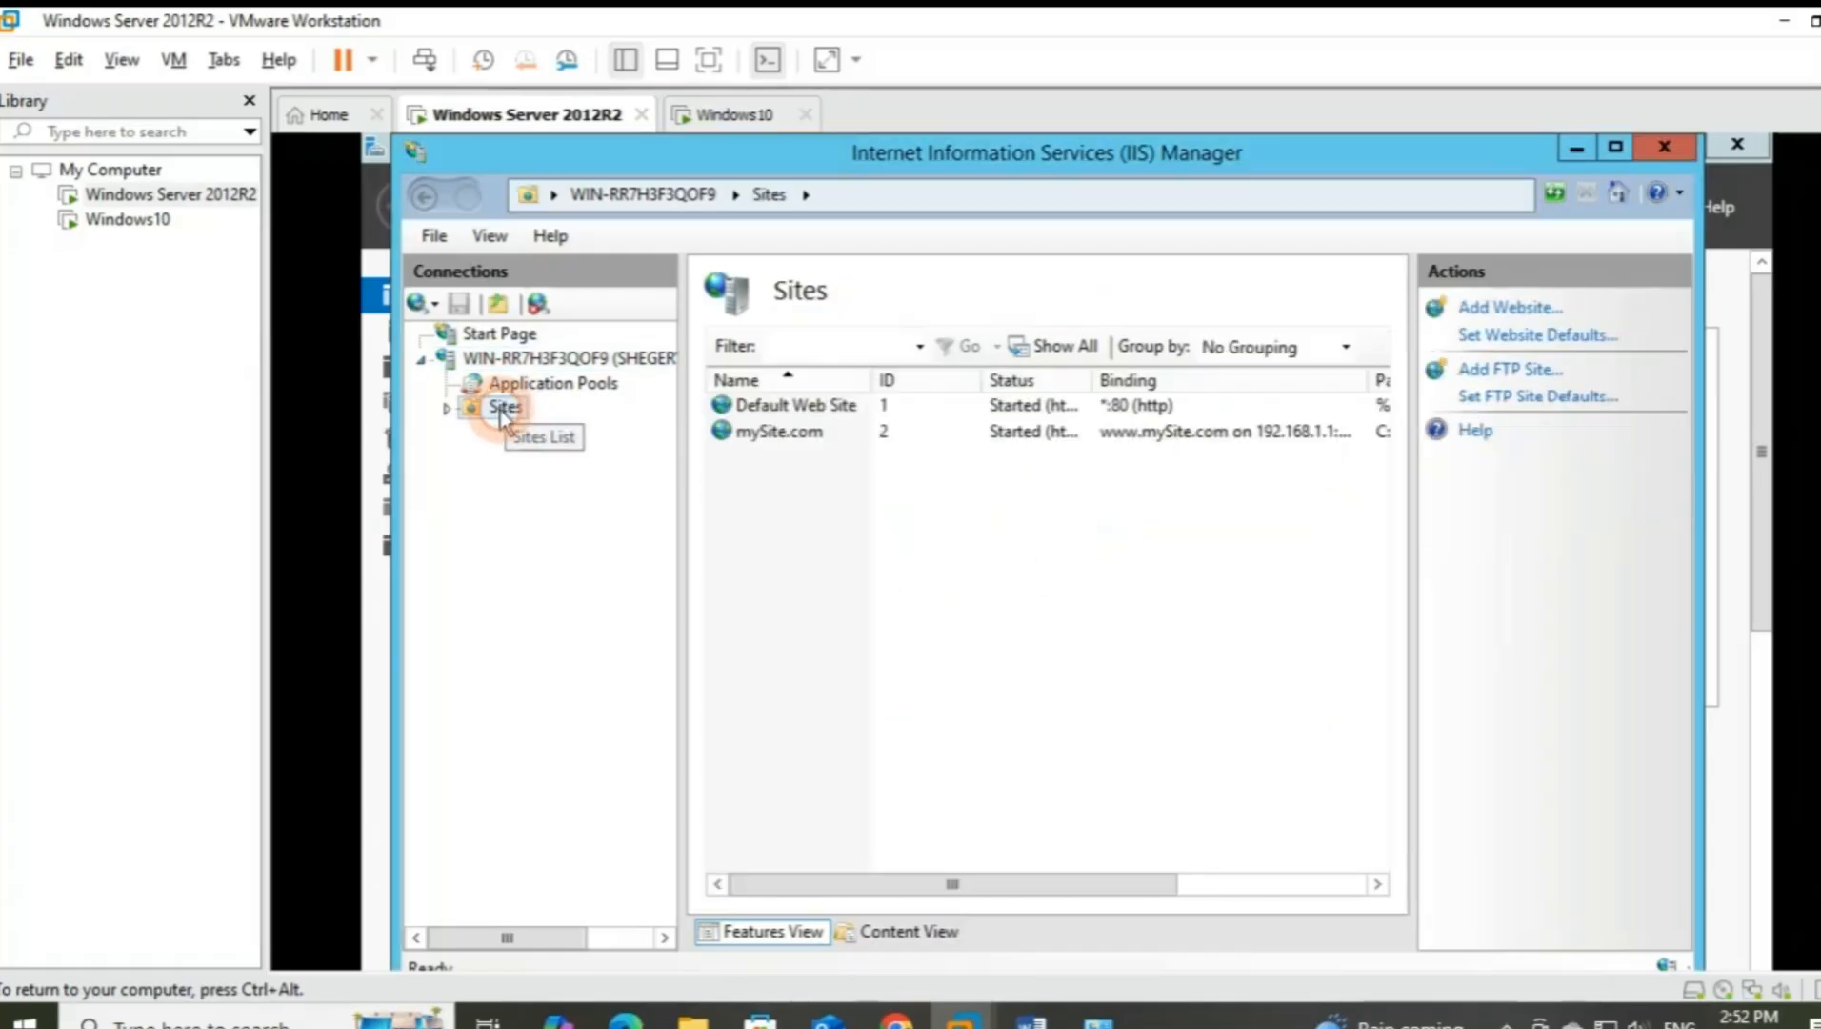
Start adding a new website under Sites with the site name Hightech.com
right_click(502, 409)
left_click(595, 425)
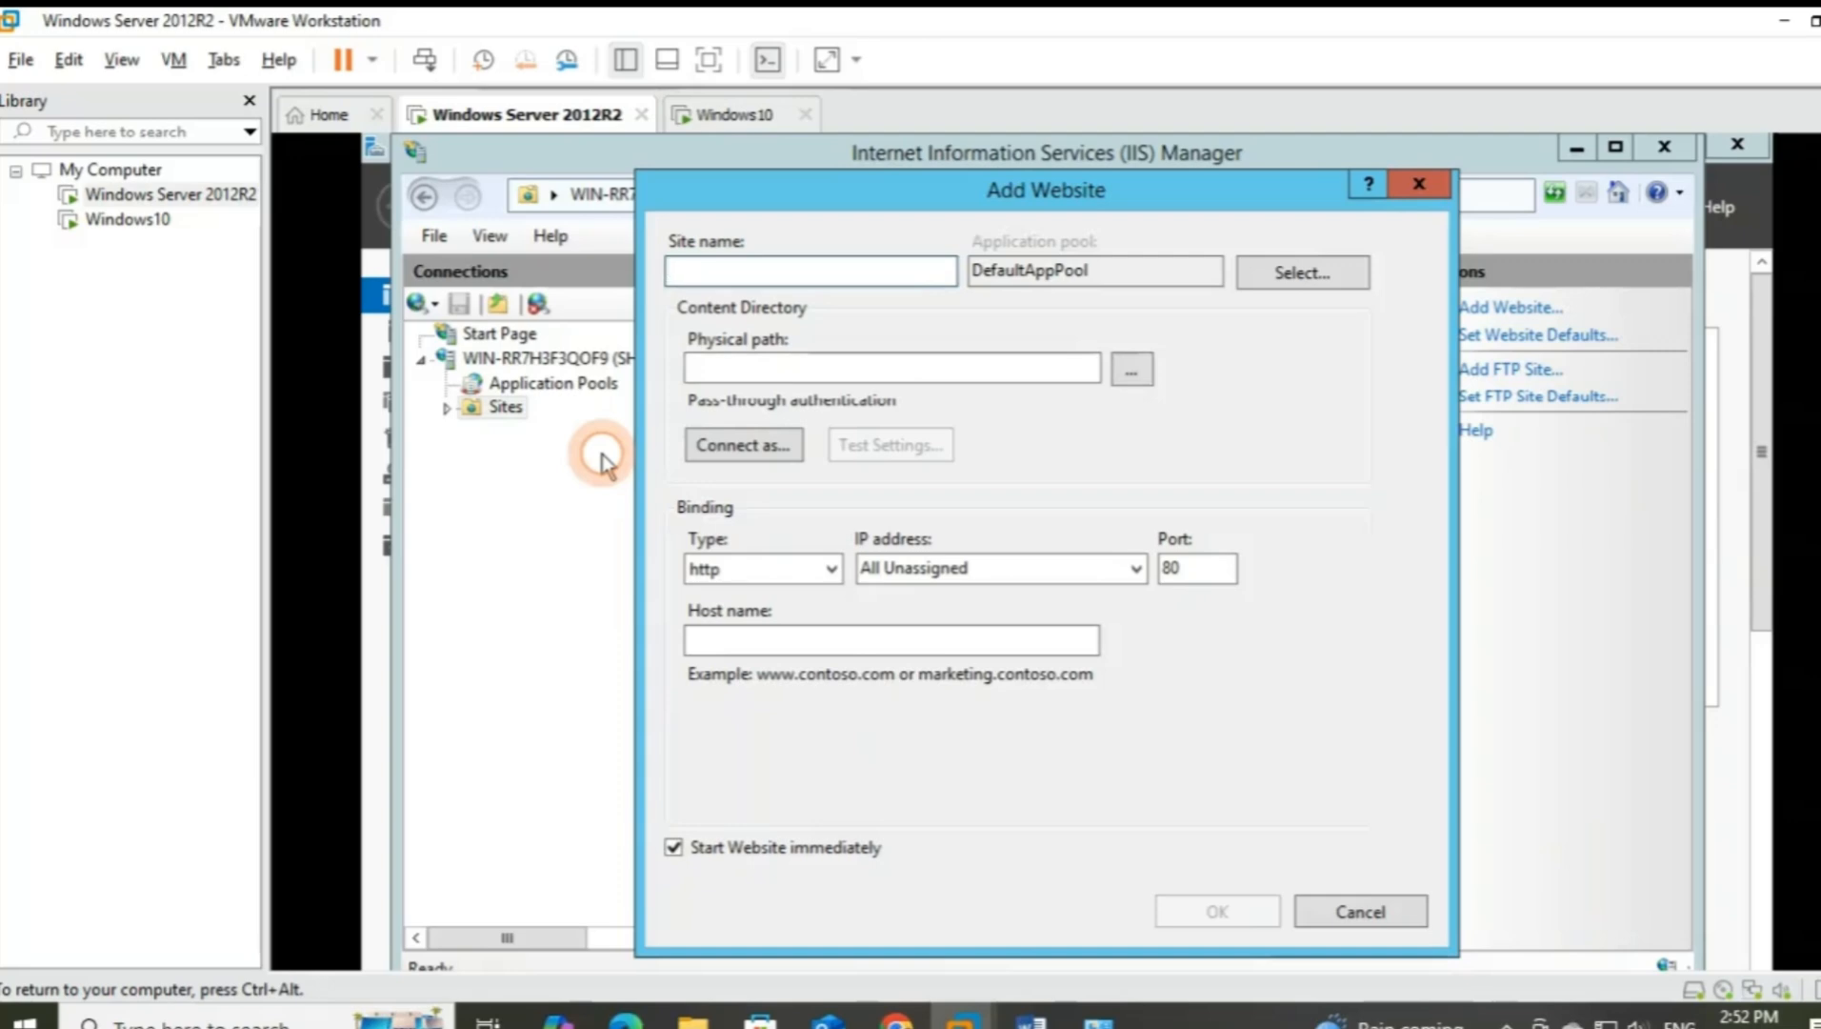
type("Hightech")
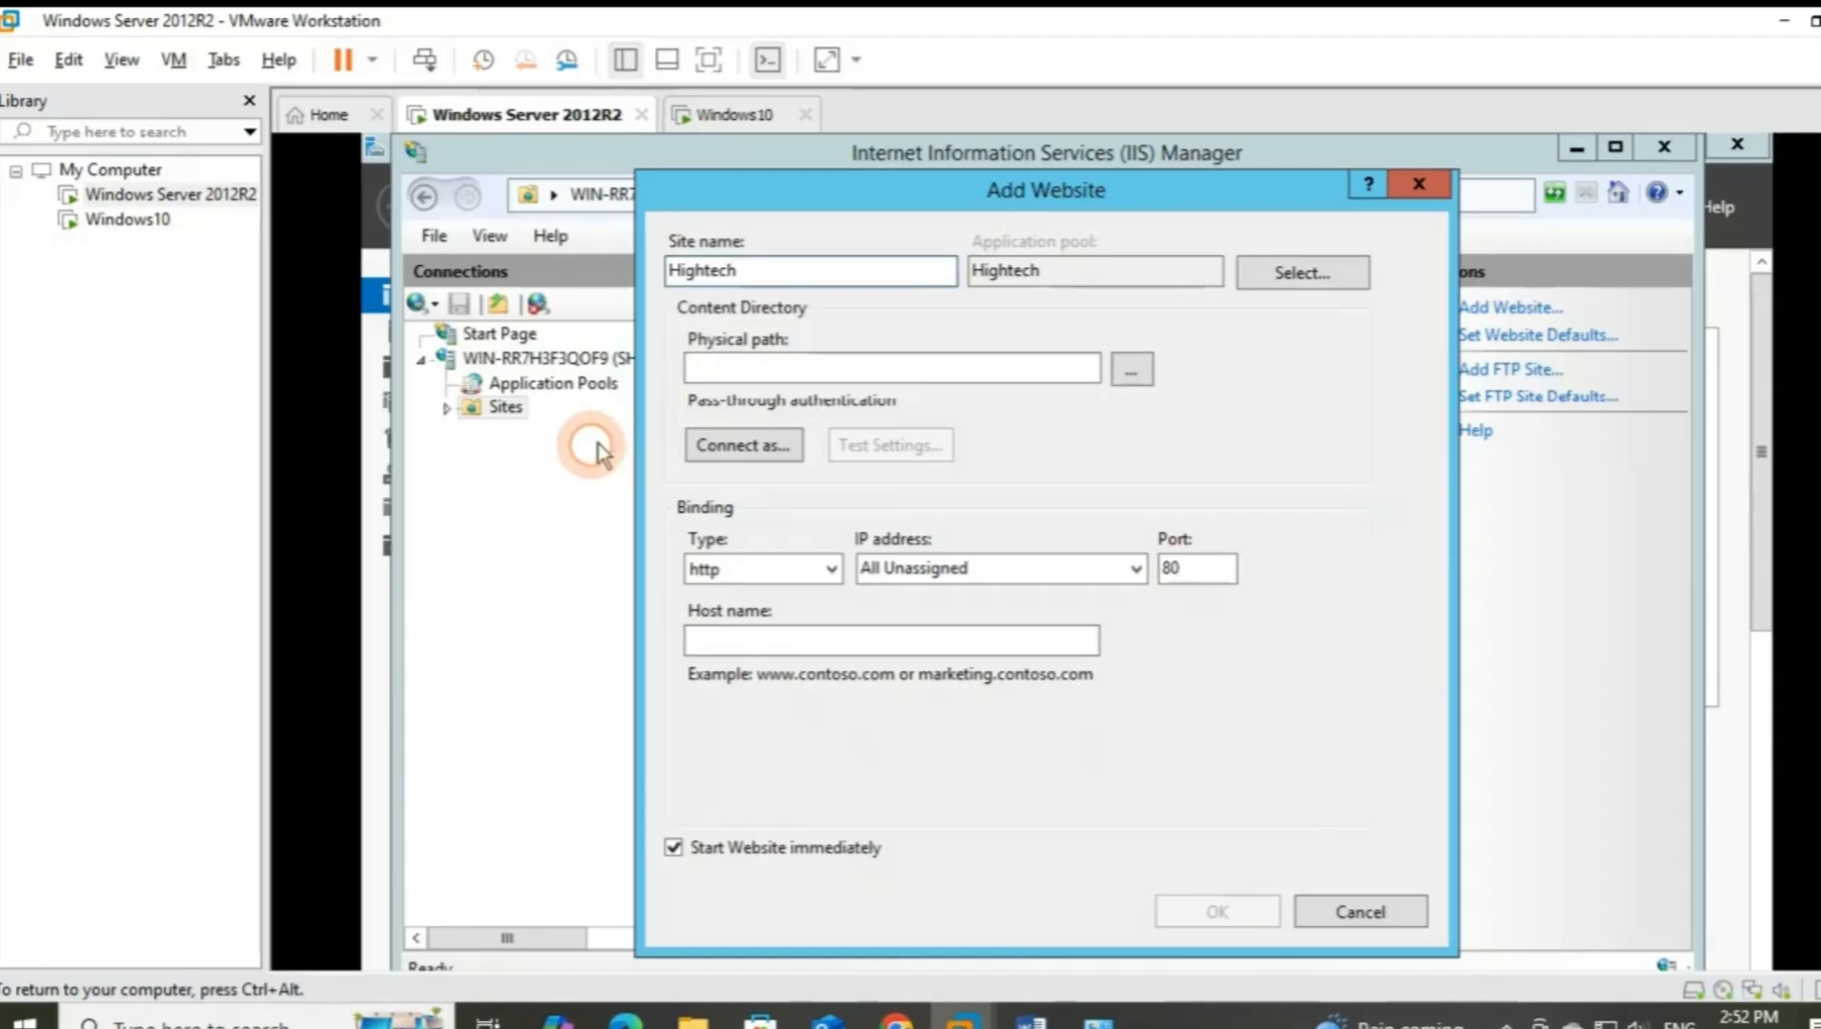
type(".co")
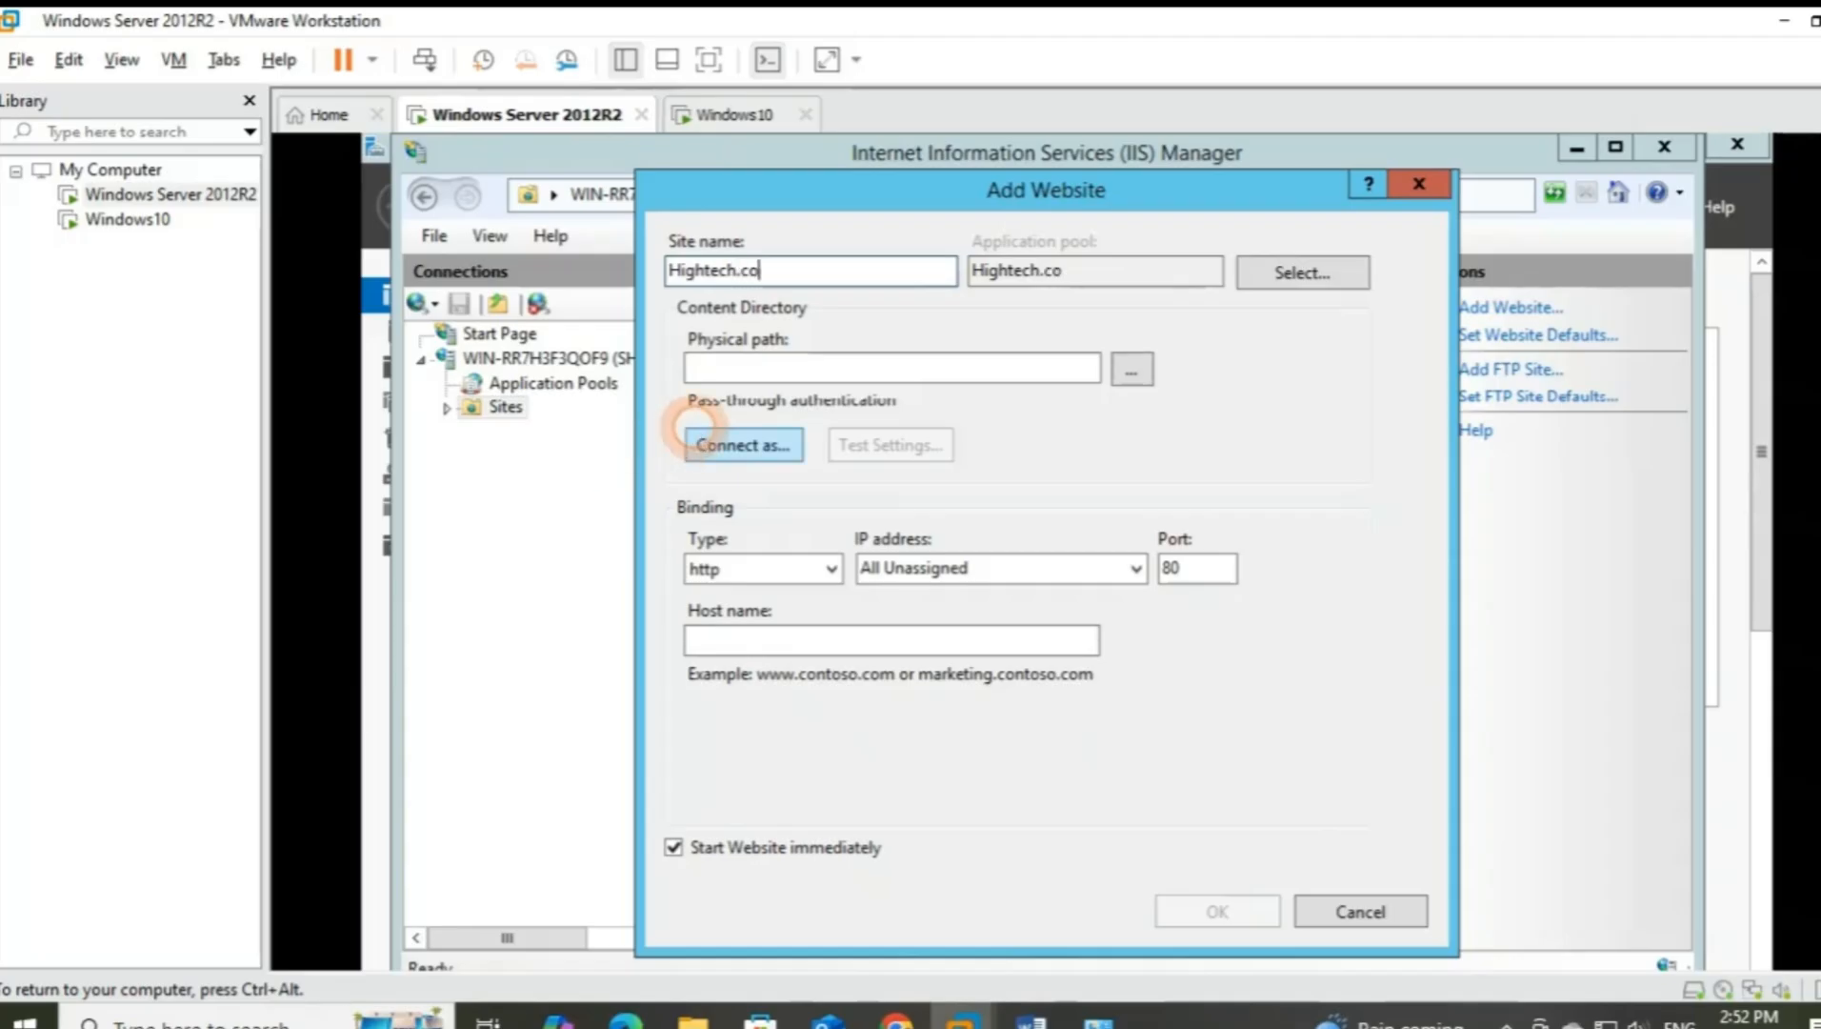
type("m")
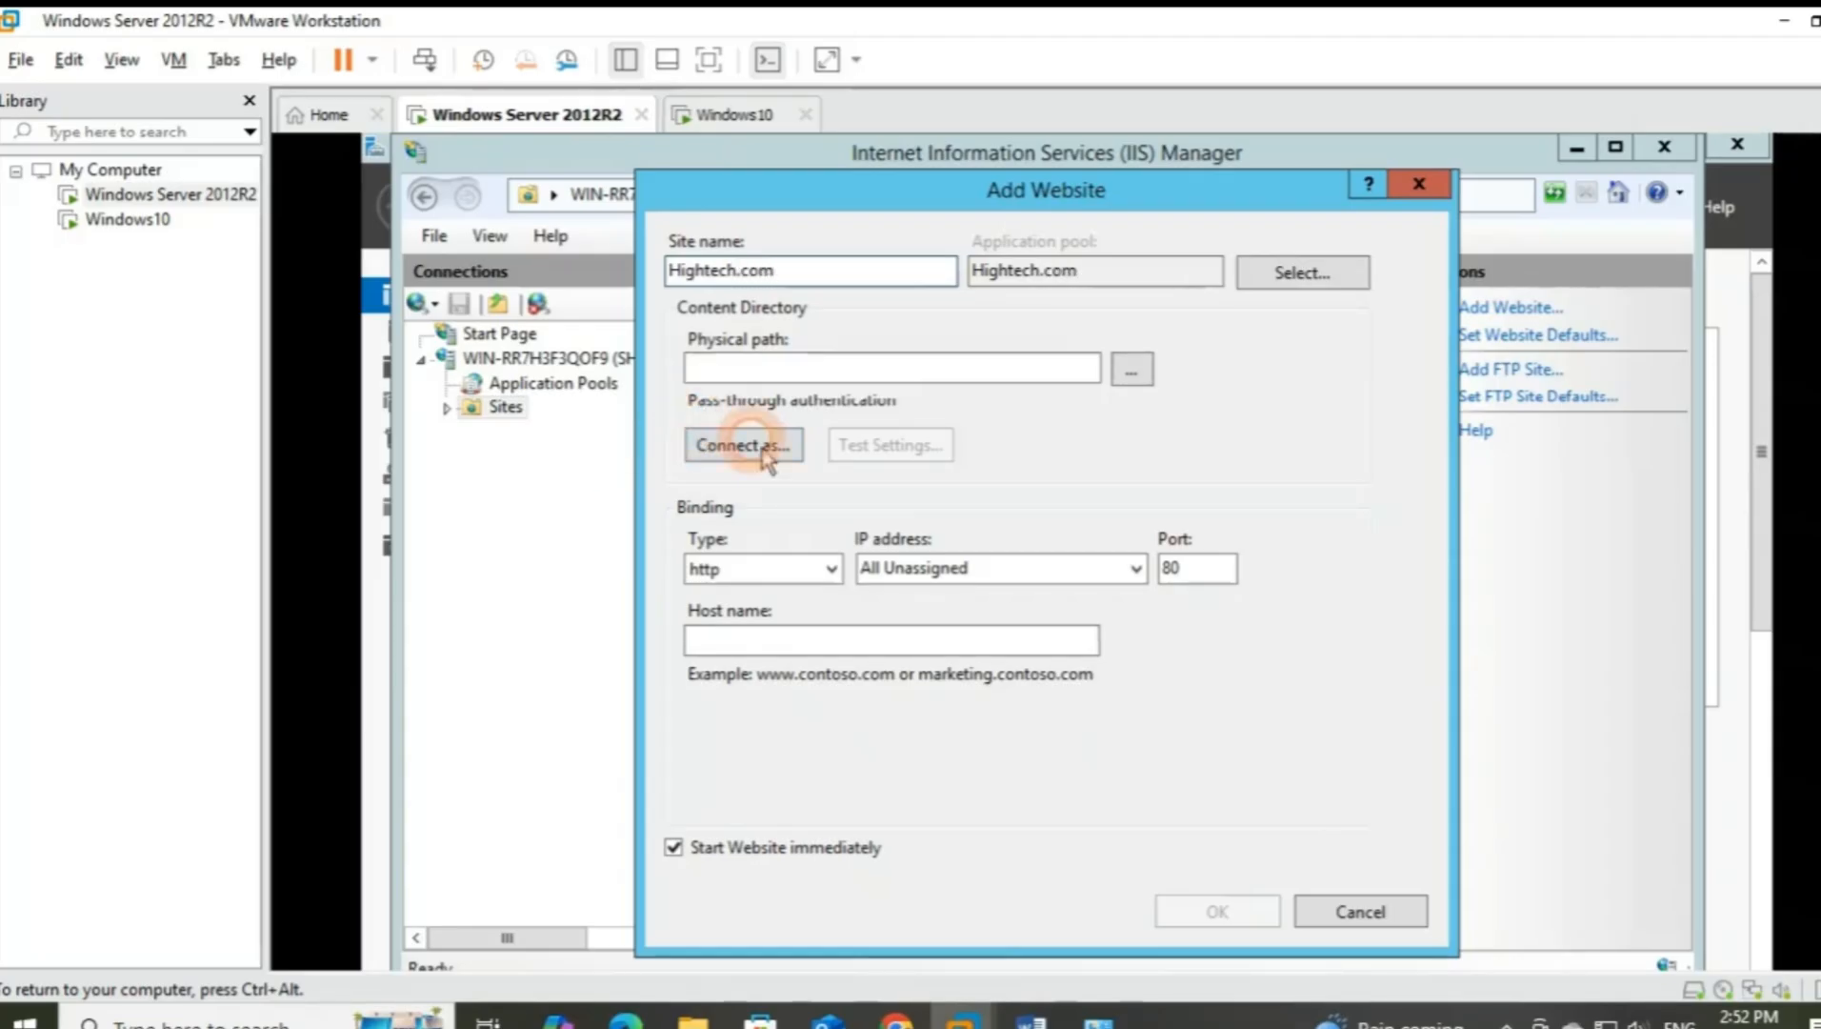
Set the new website's physical path to the C:\Hightech folder
left_click(786, 370)
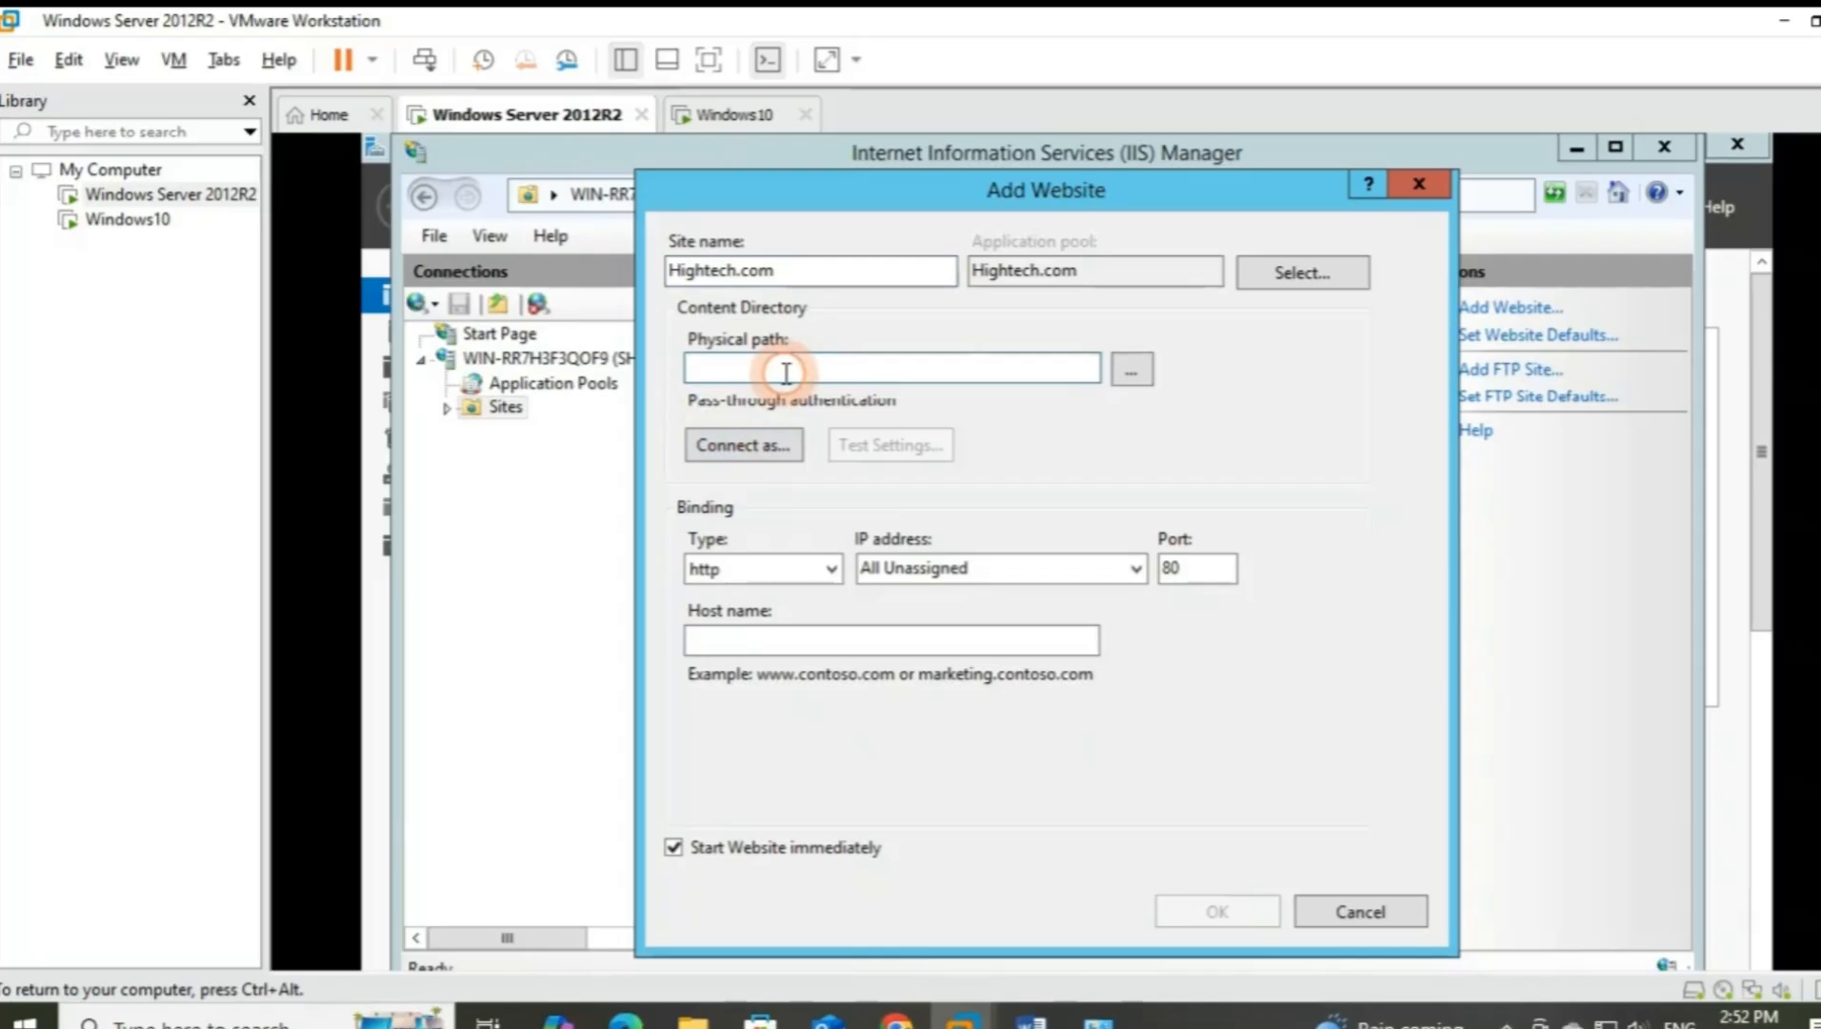
left_click(1131, 370)
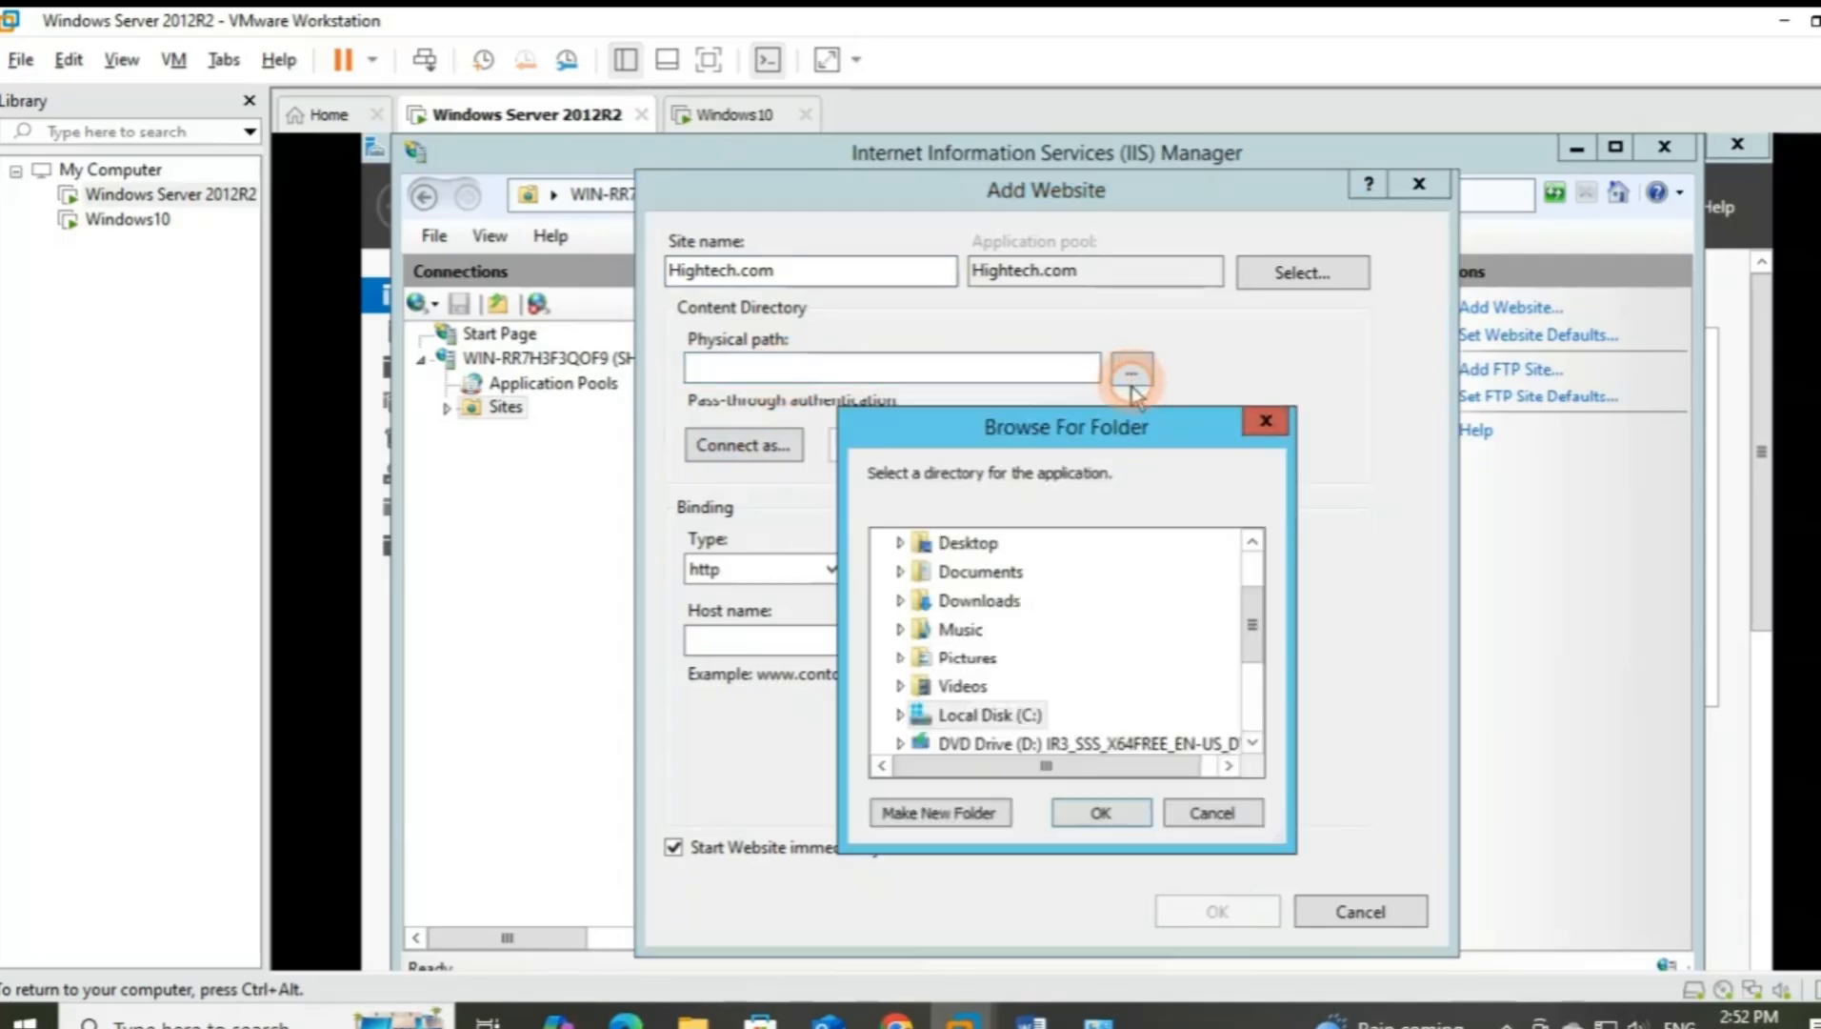
left_click(901, 716)
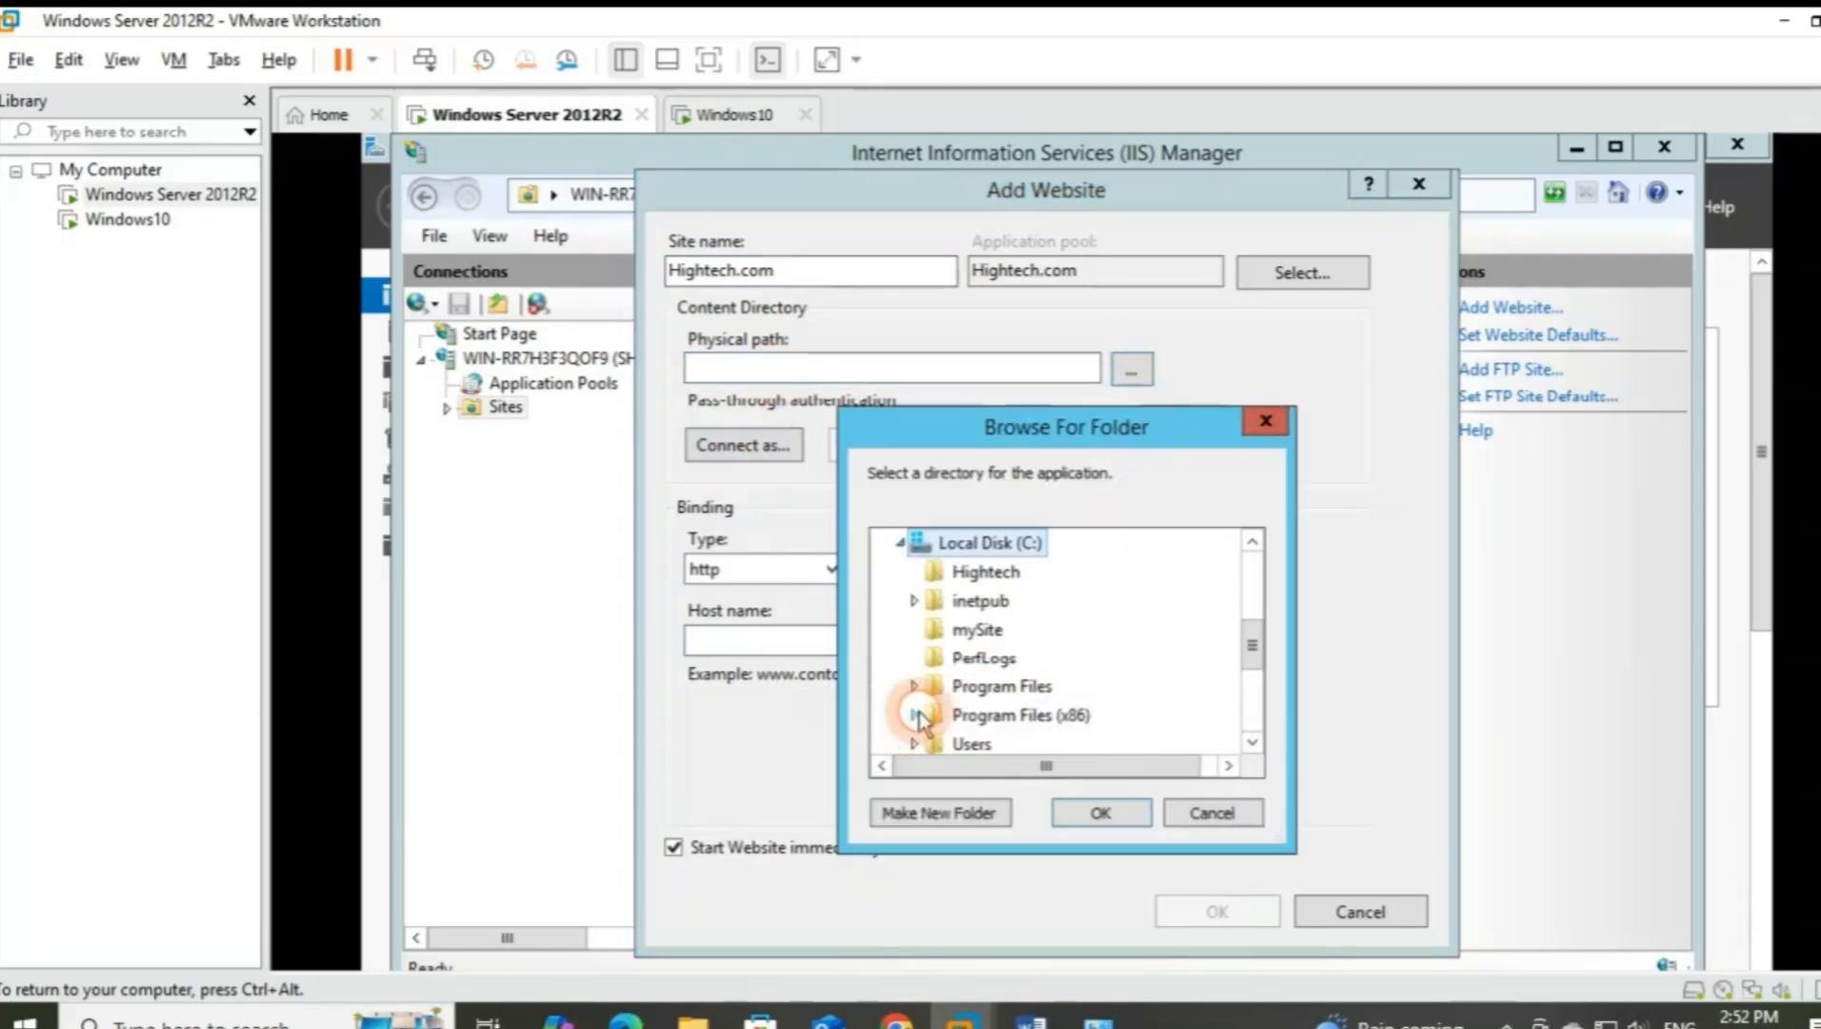
left_click(984, 574)
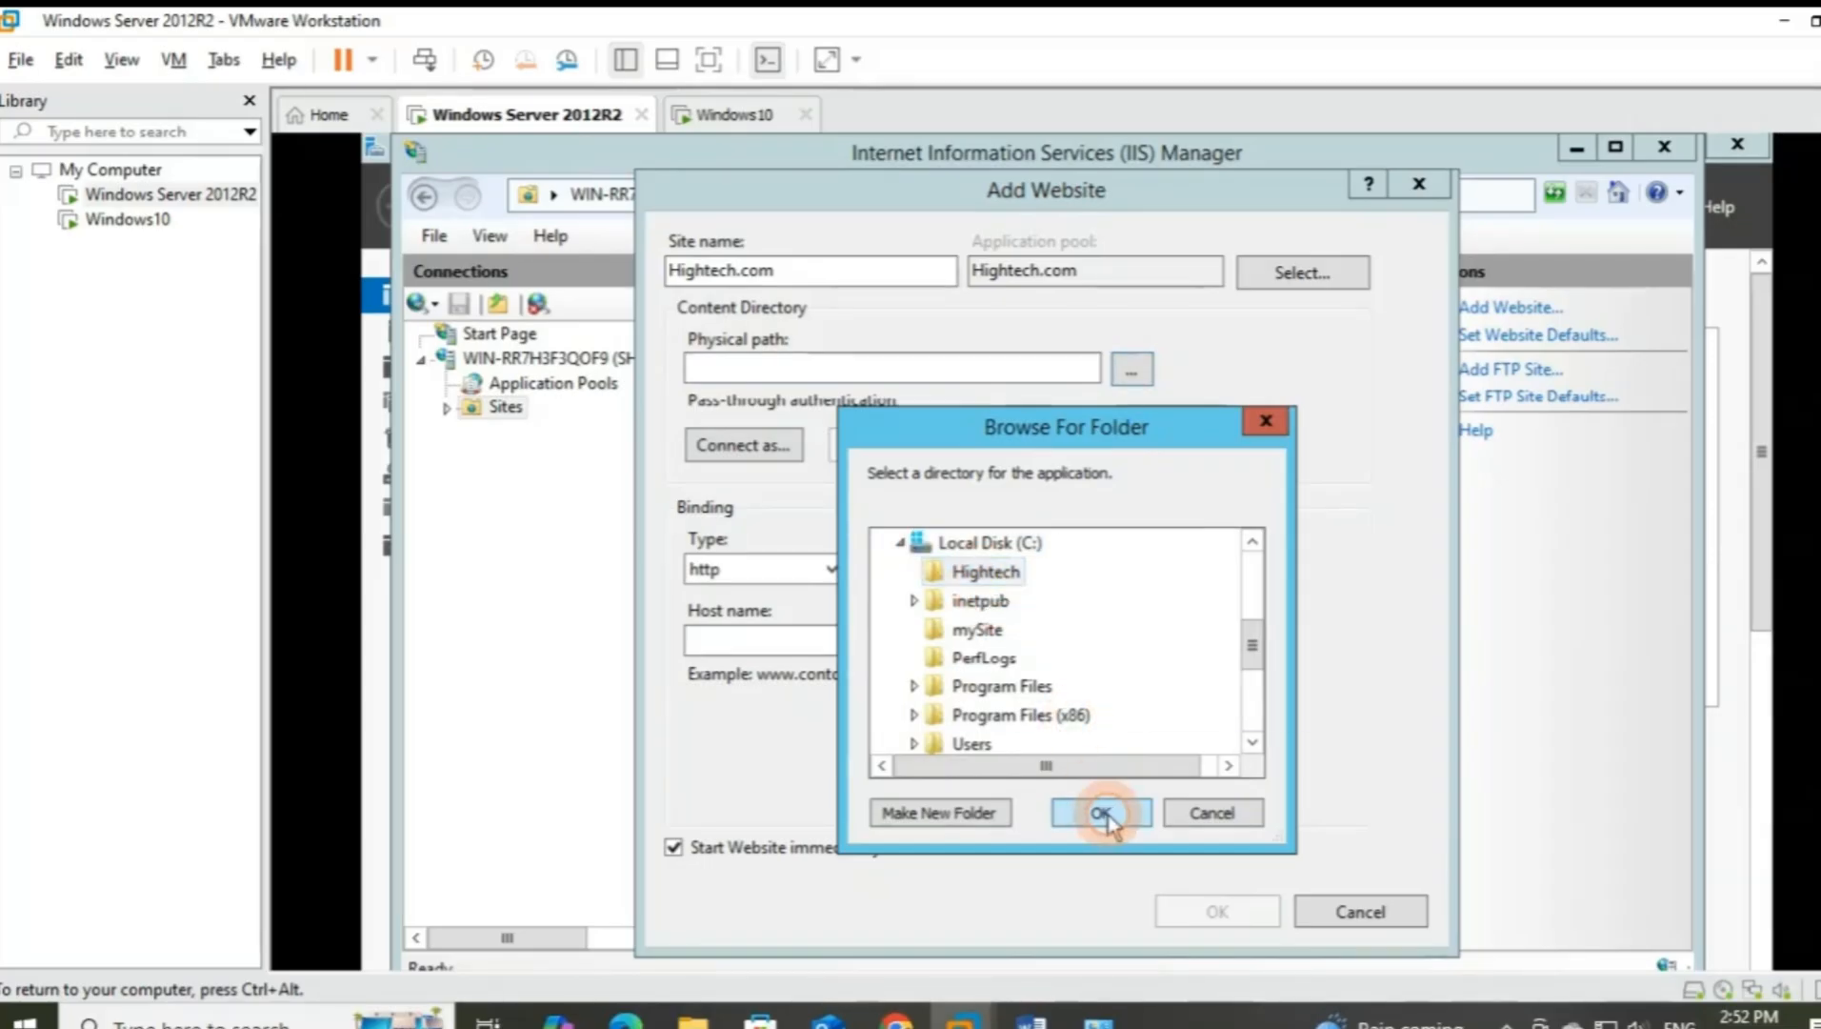
left_click(1103, 813)
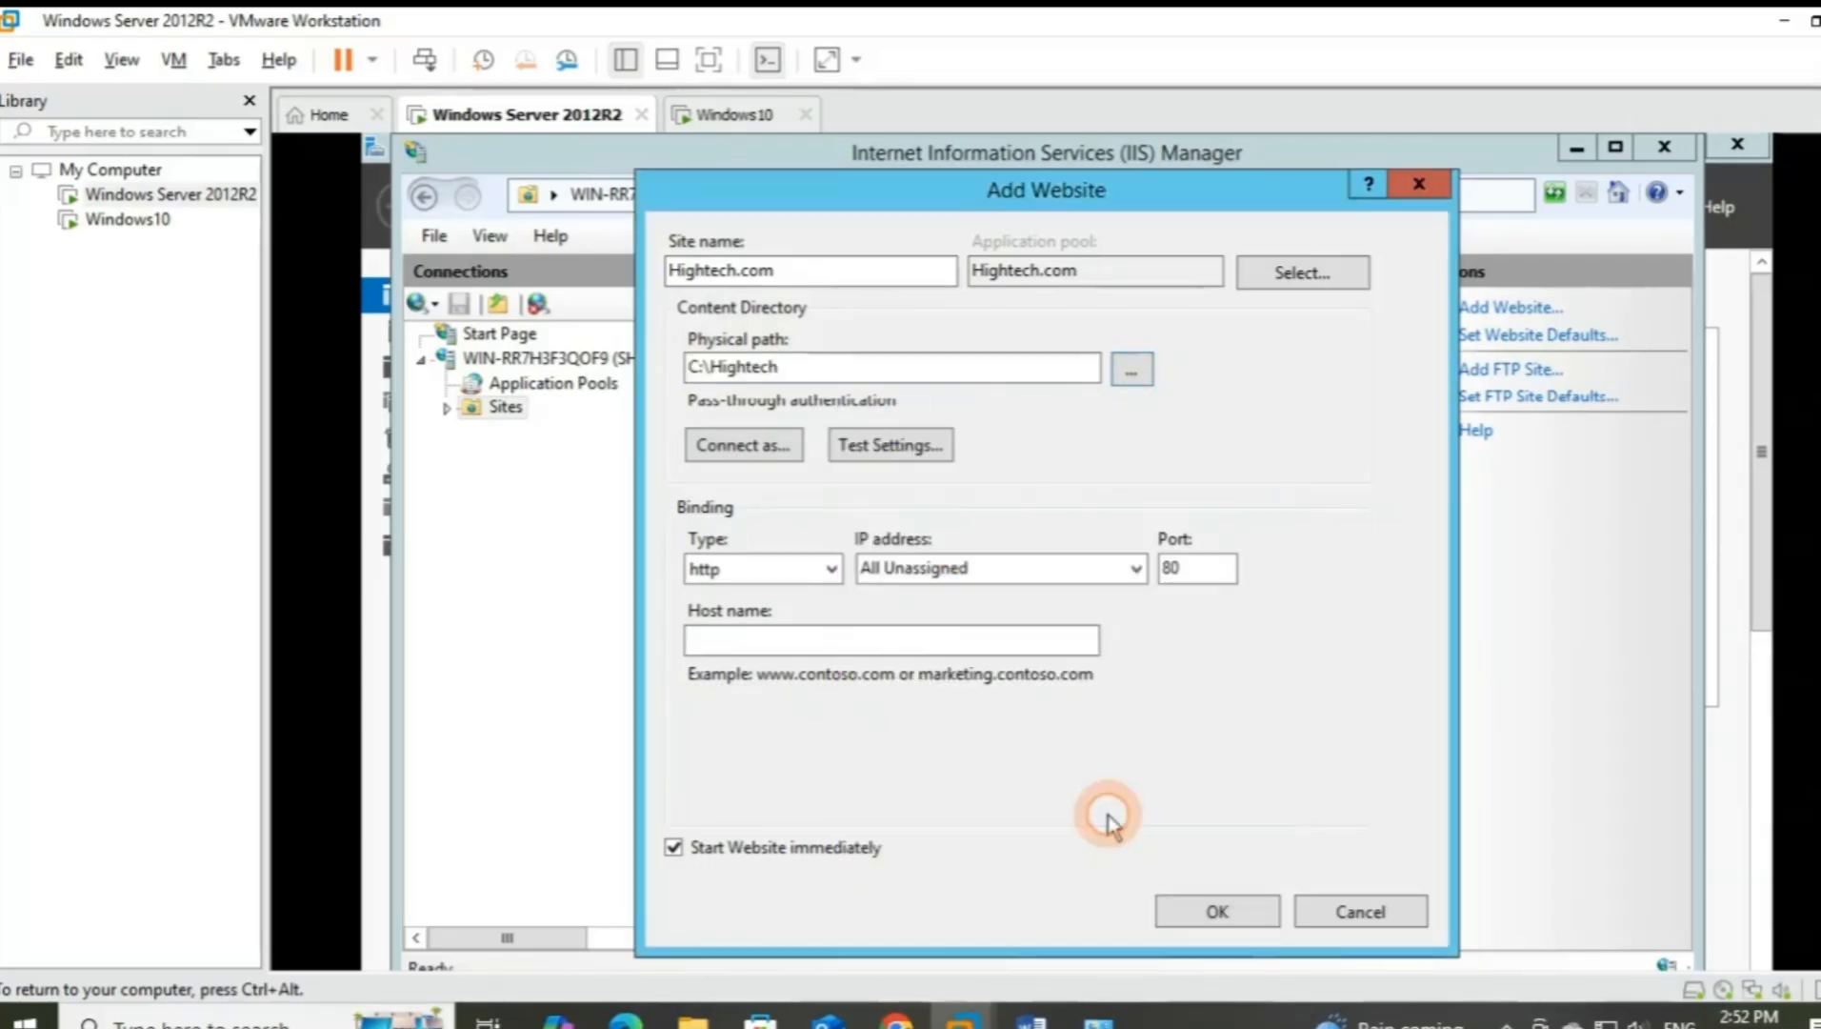
Set the website binding's IP address to 192.168.1.1
left_click(1136, 569)
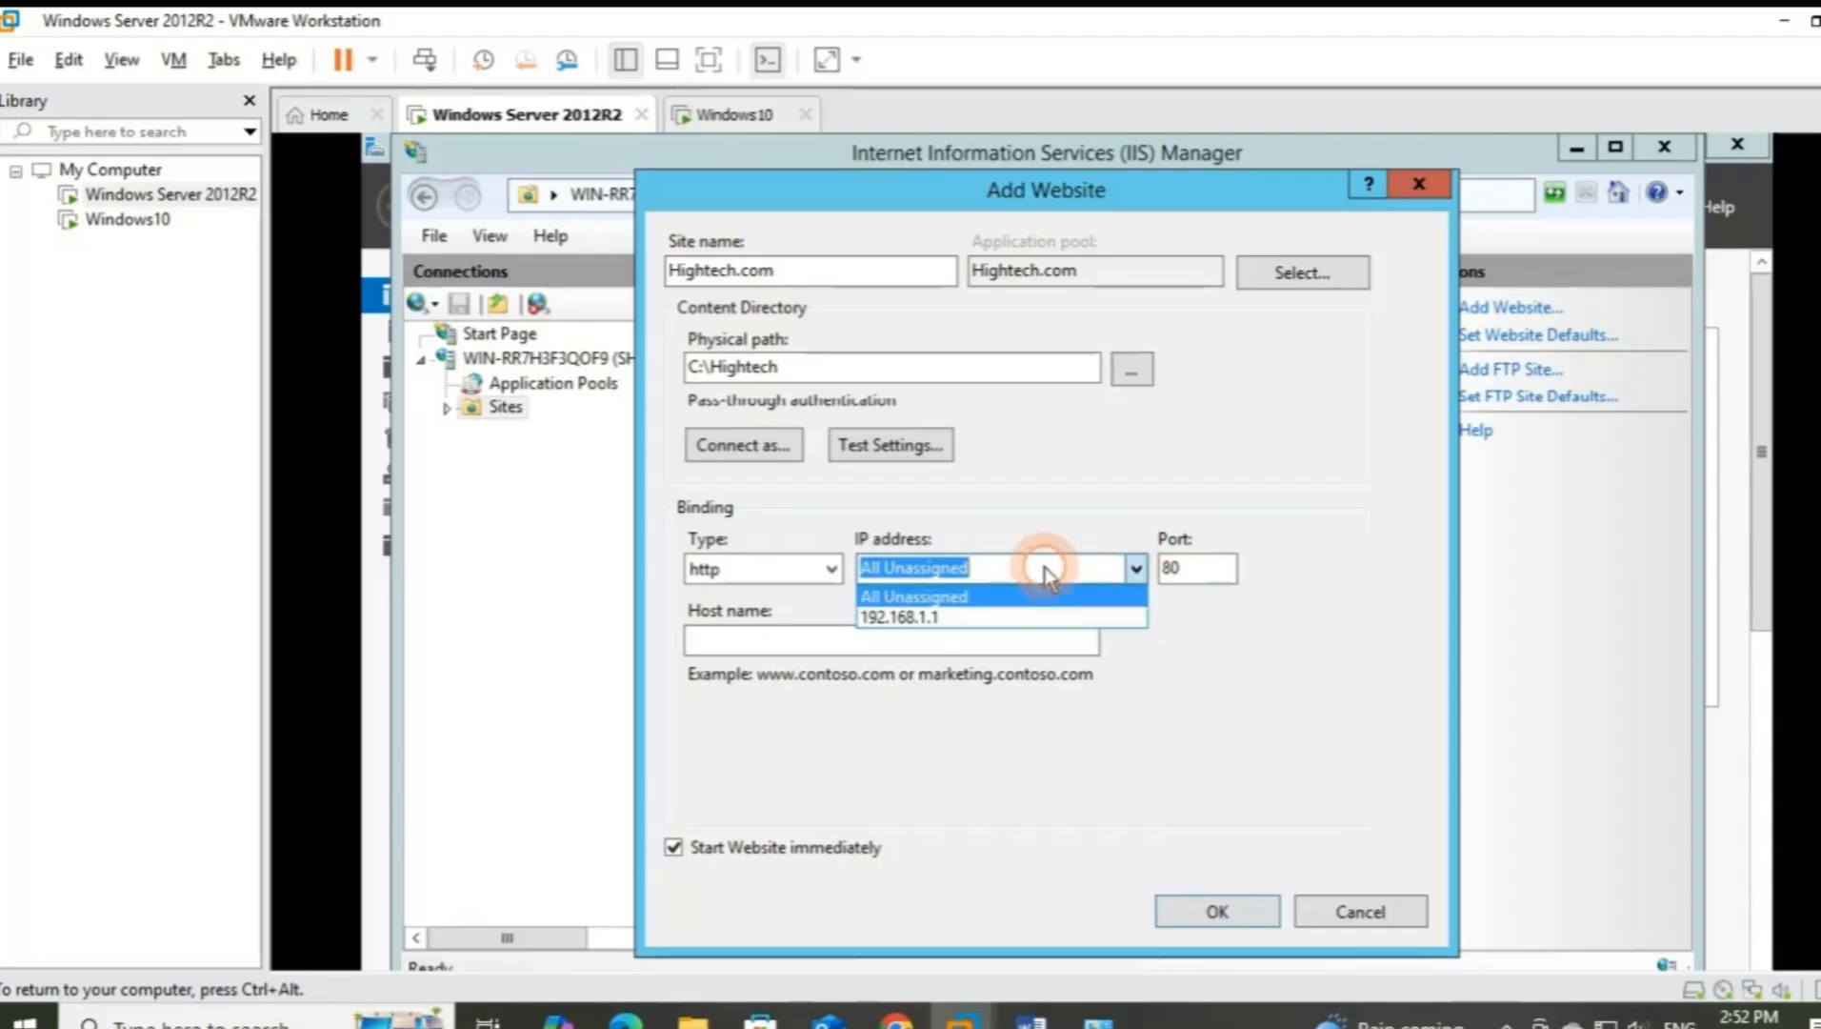
key("BackSpace")
type("1")
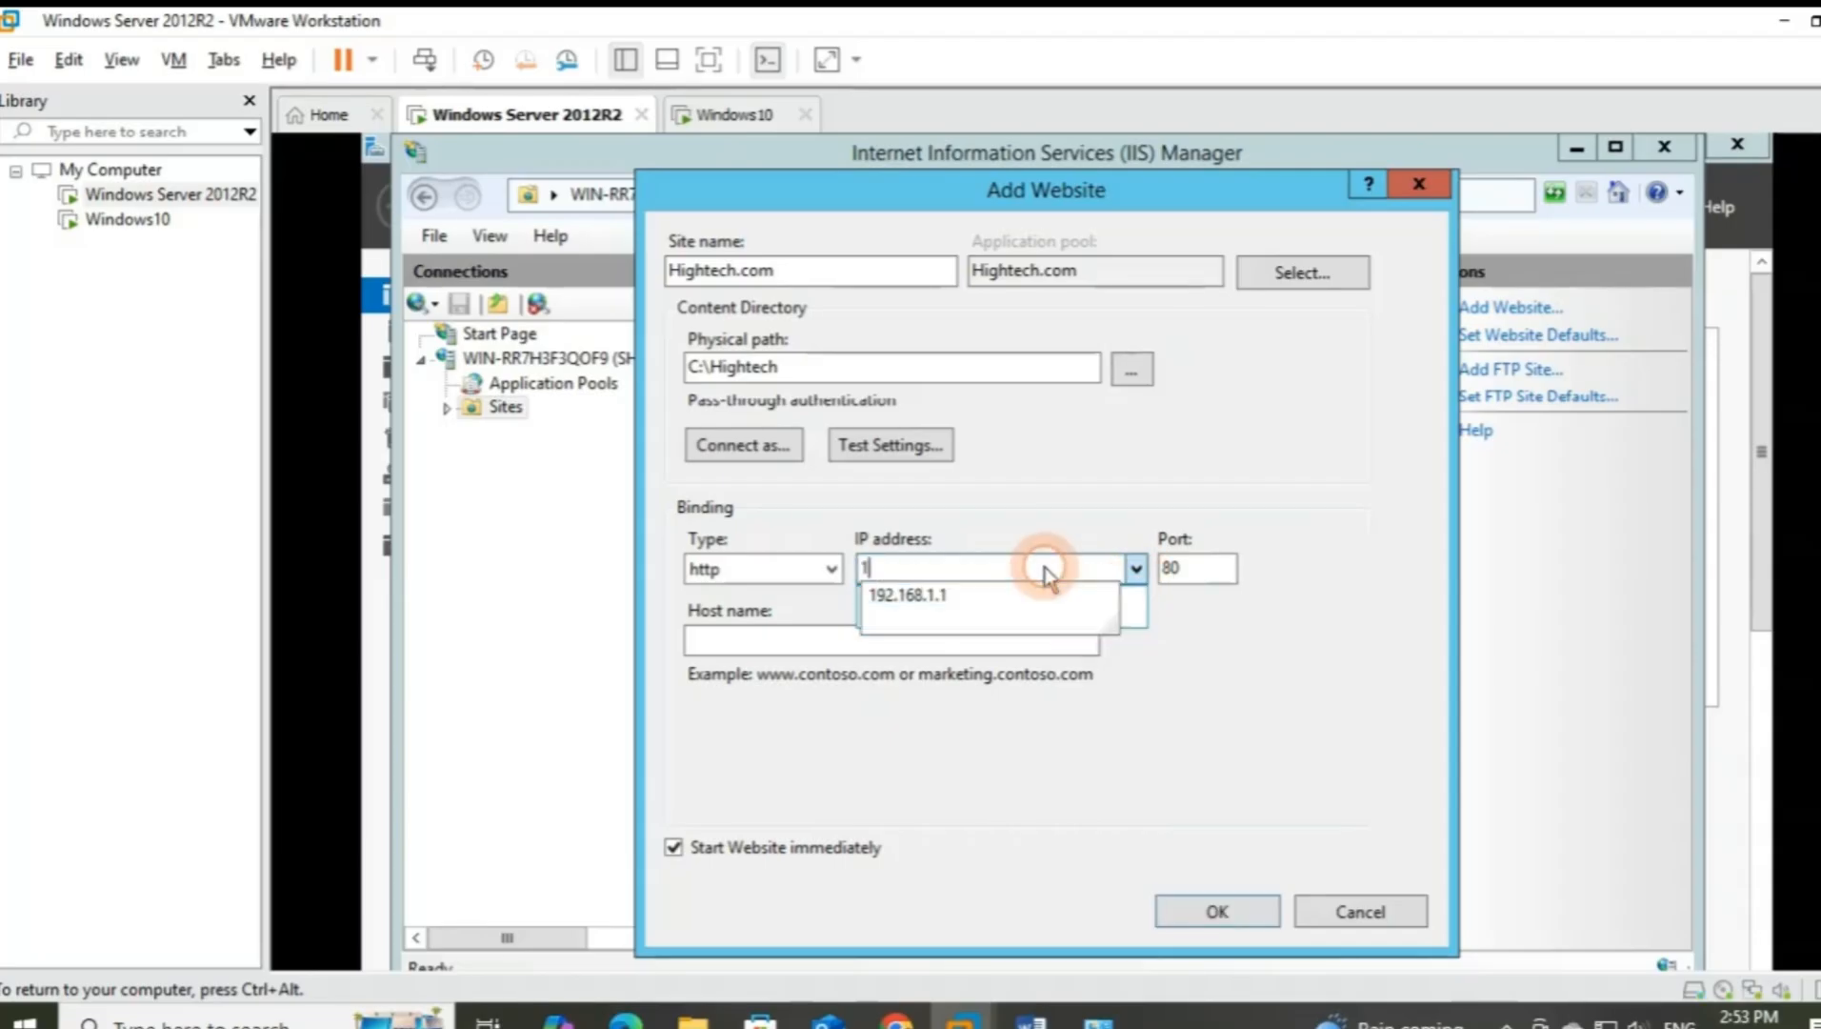
type("92.168.1.1")
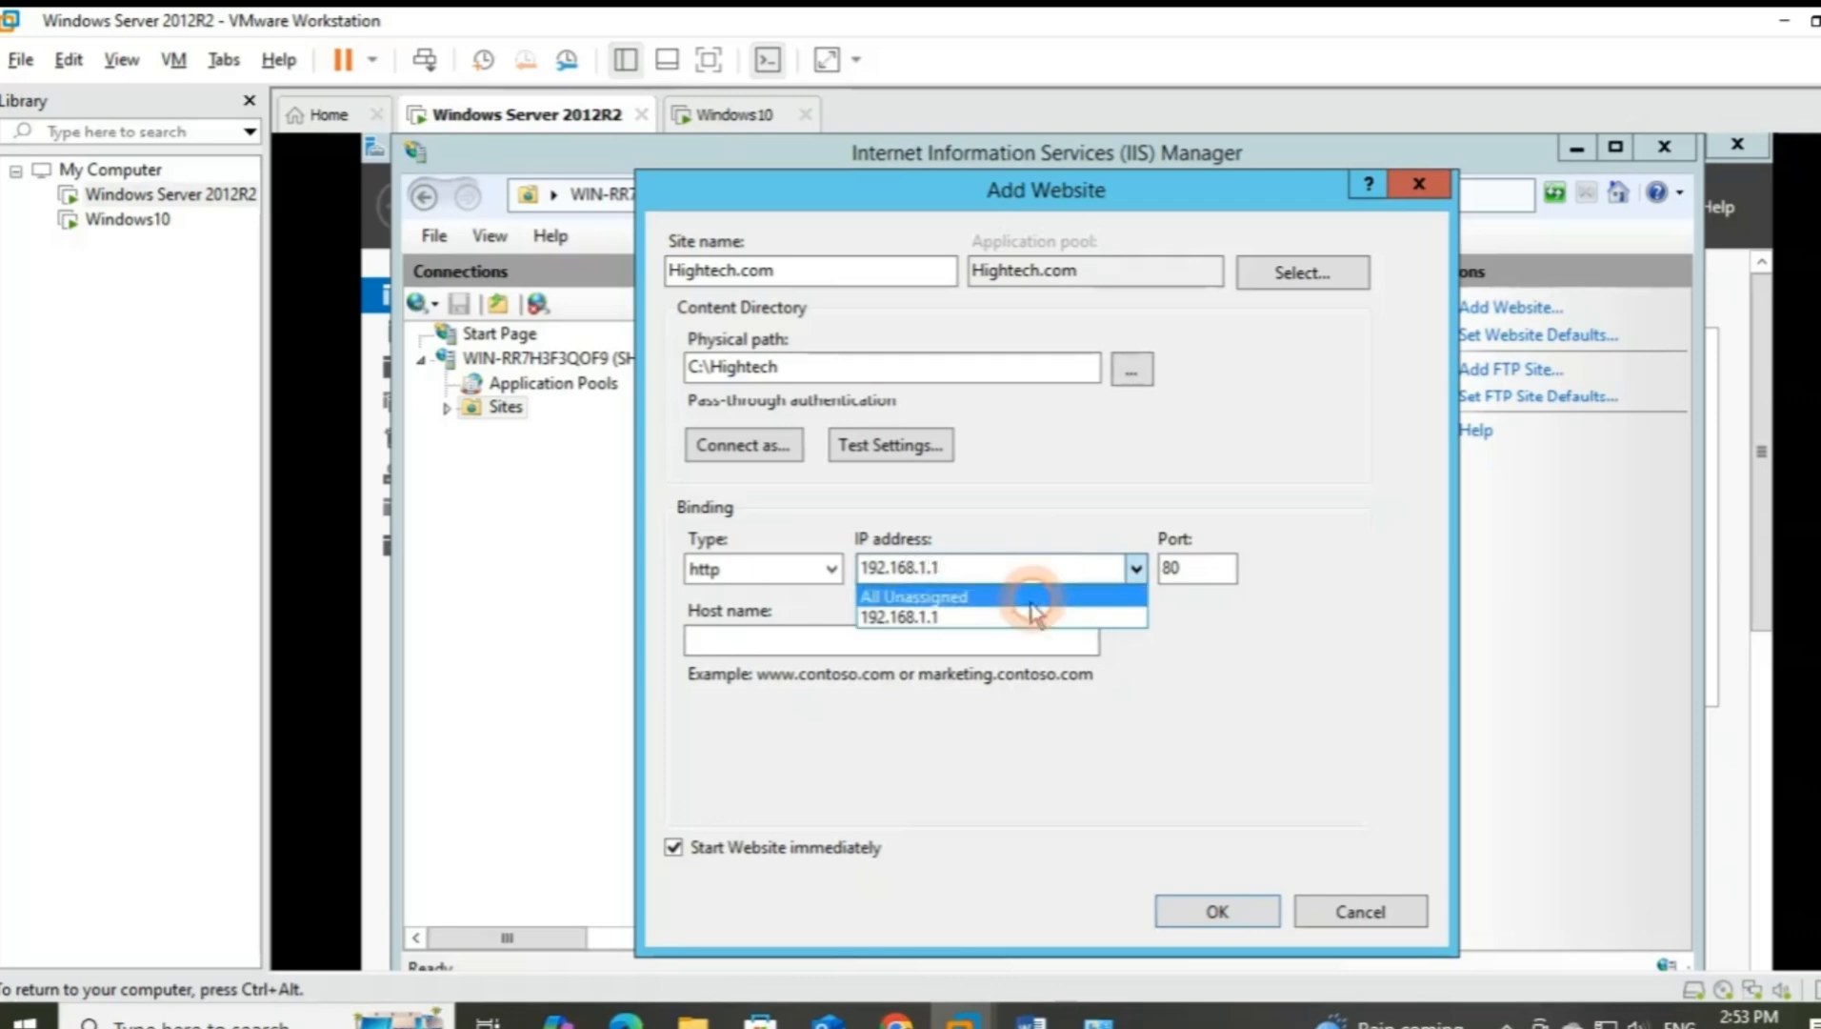
left_click(953, 619)
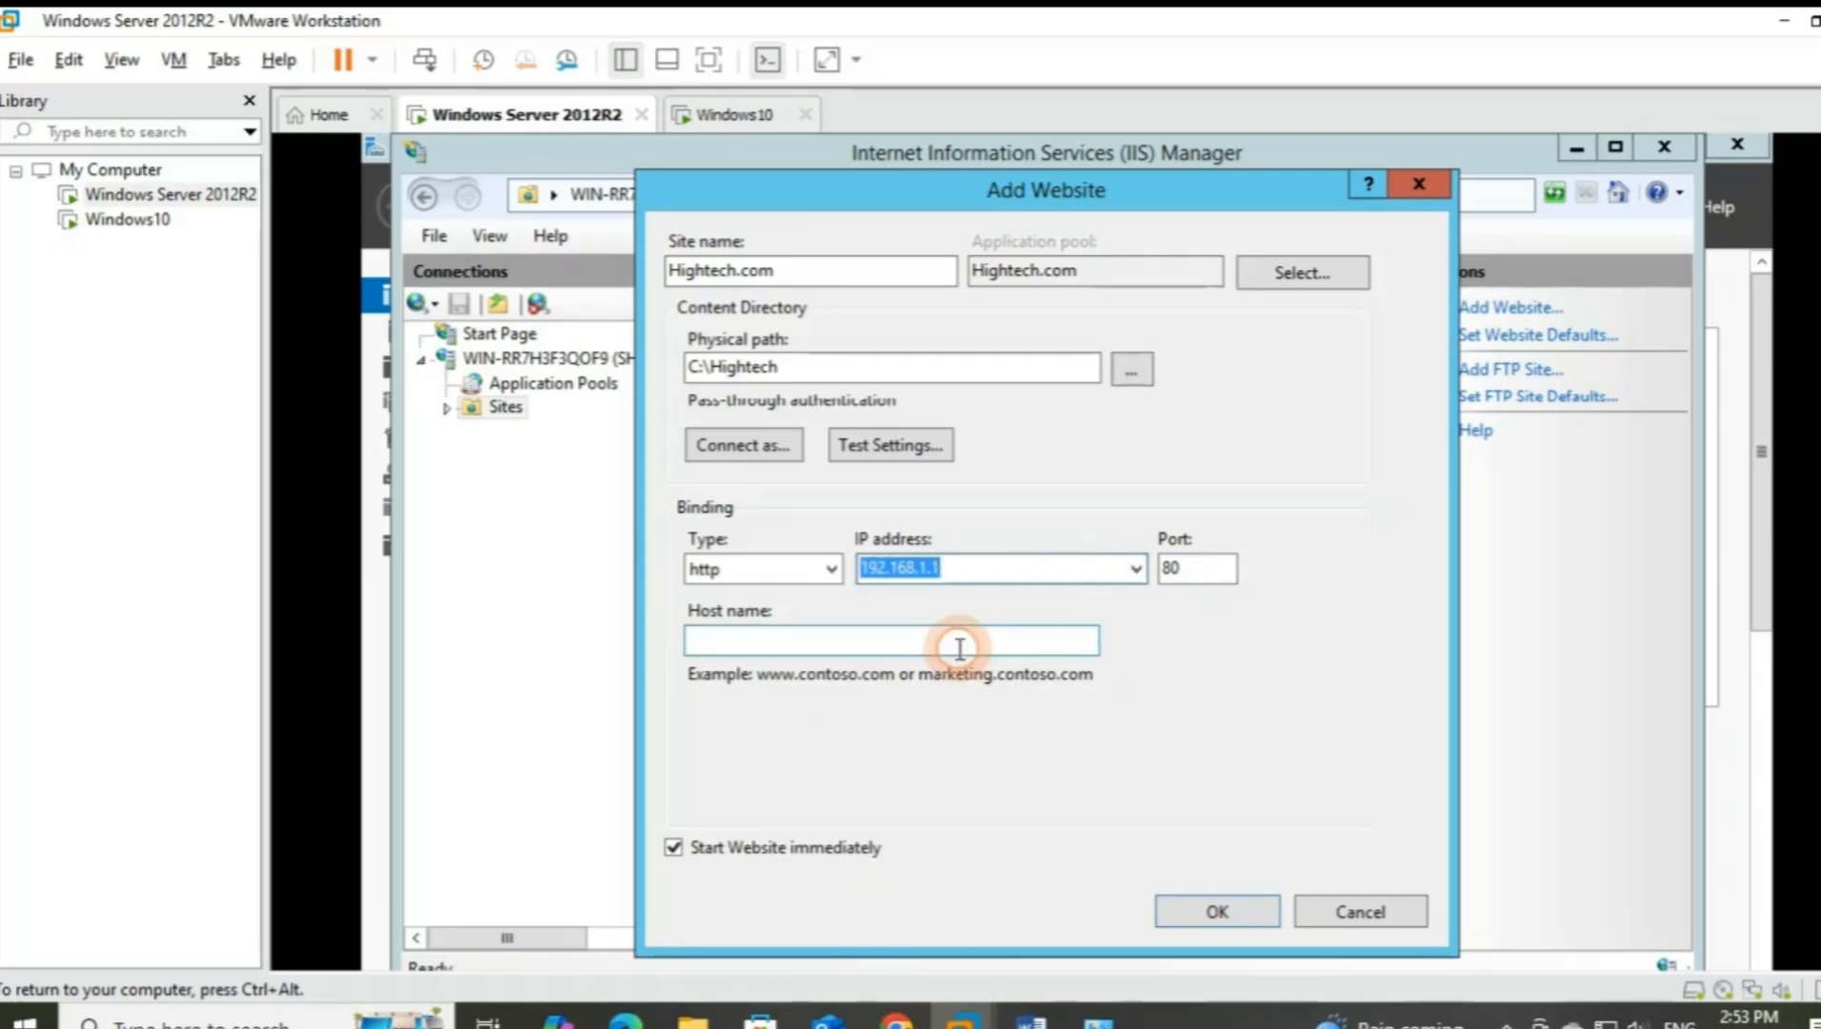
left_click(972, 639)
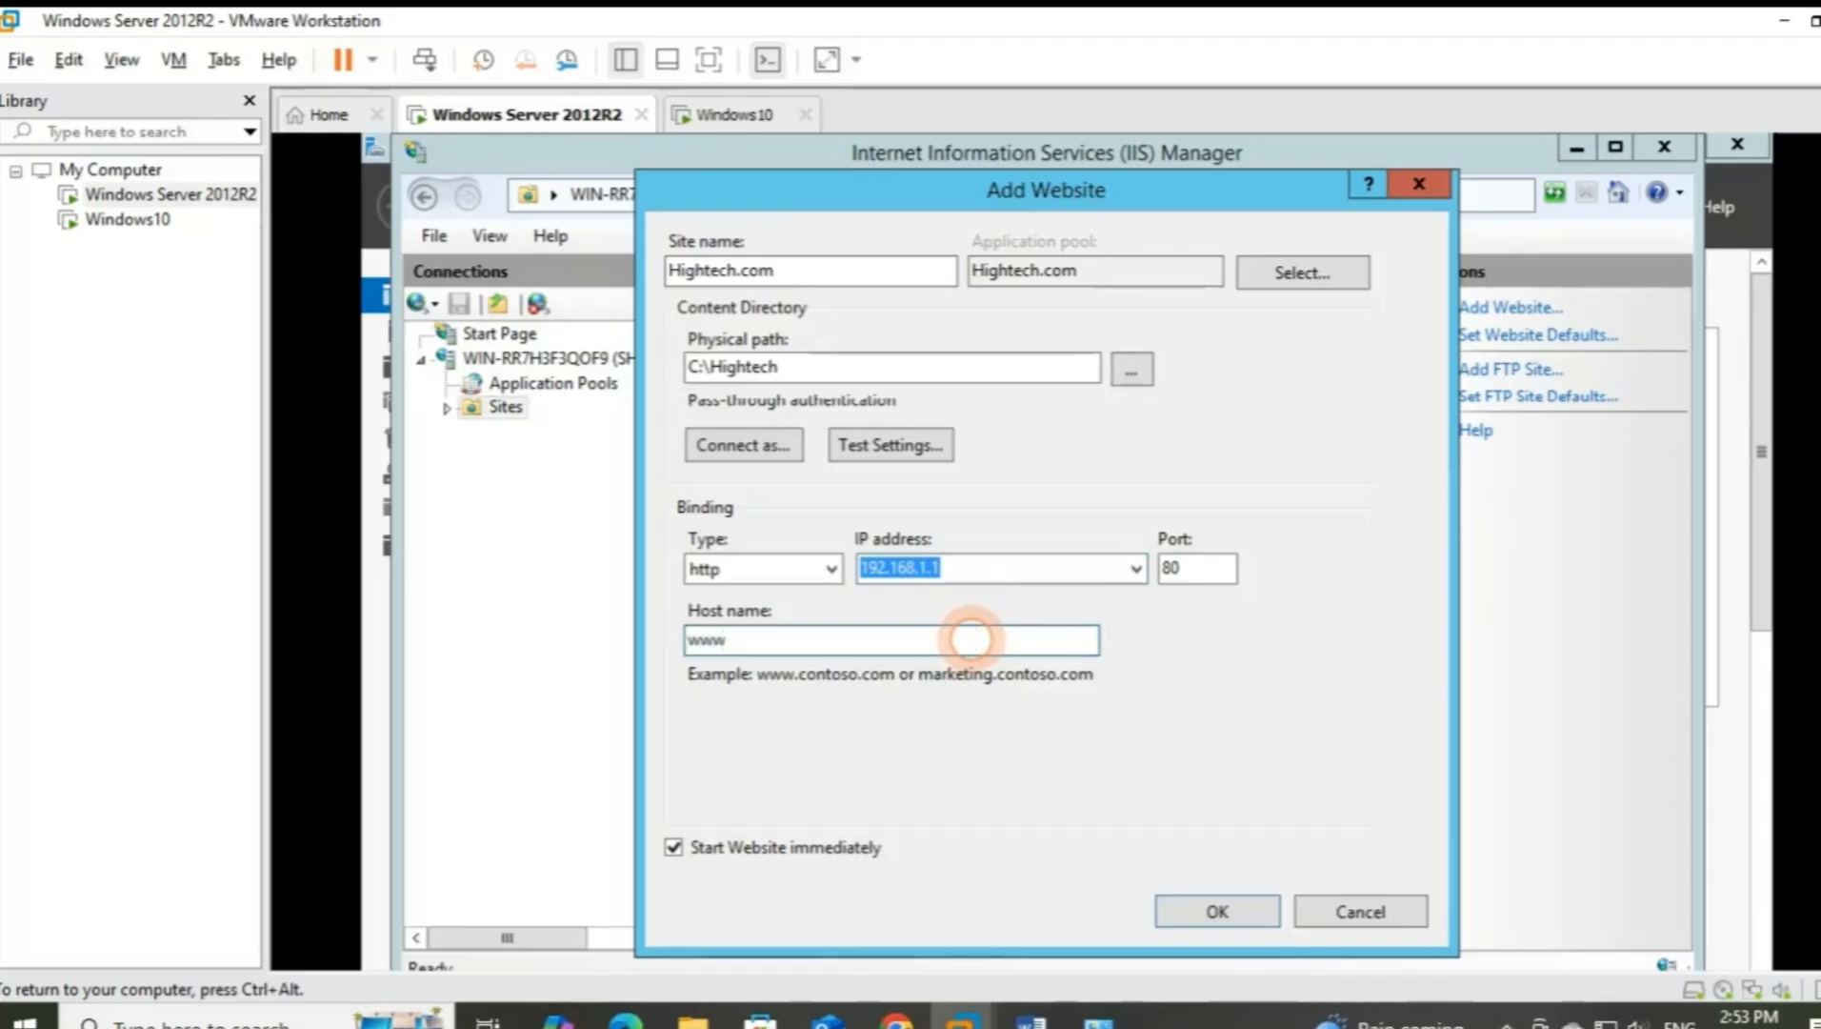
type("www.Hightech.com")
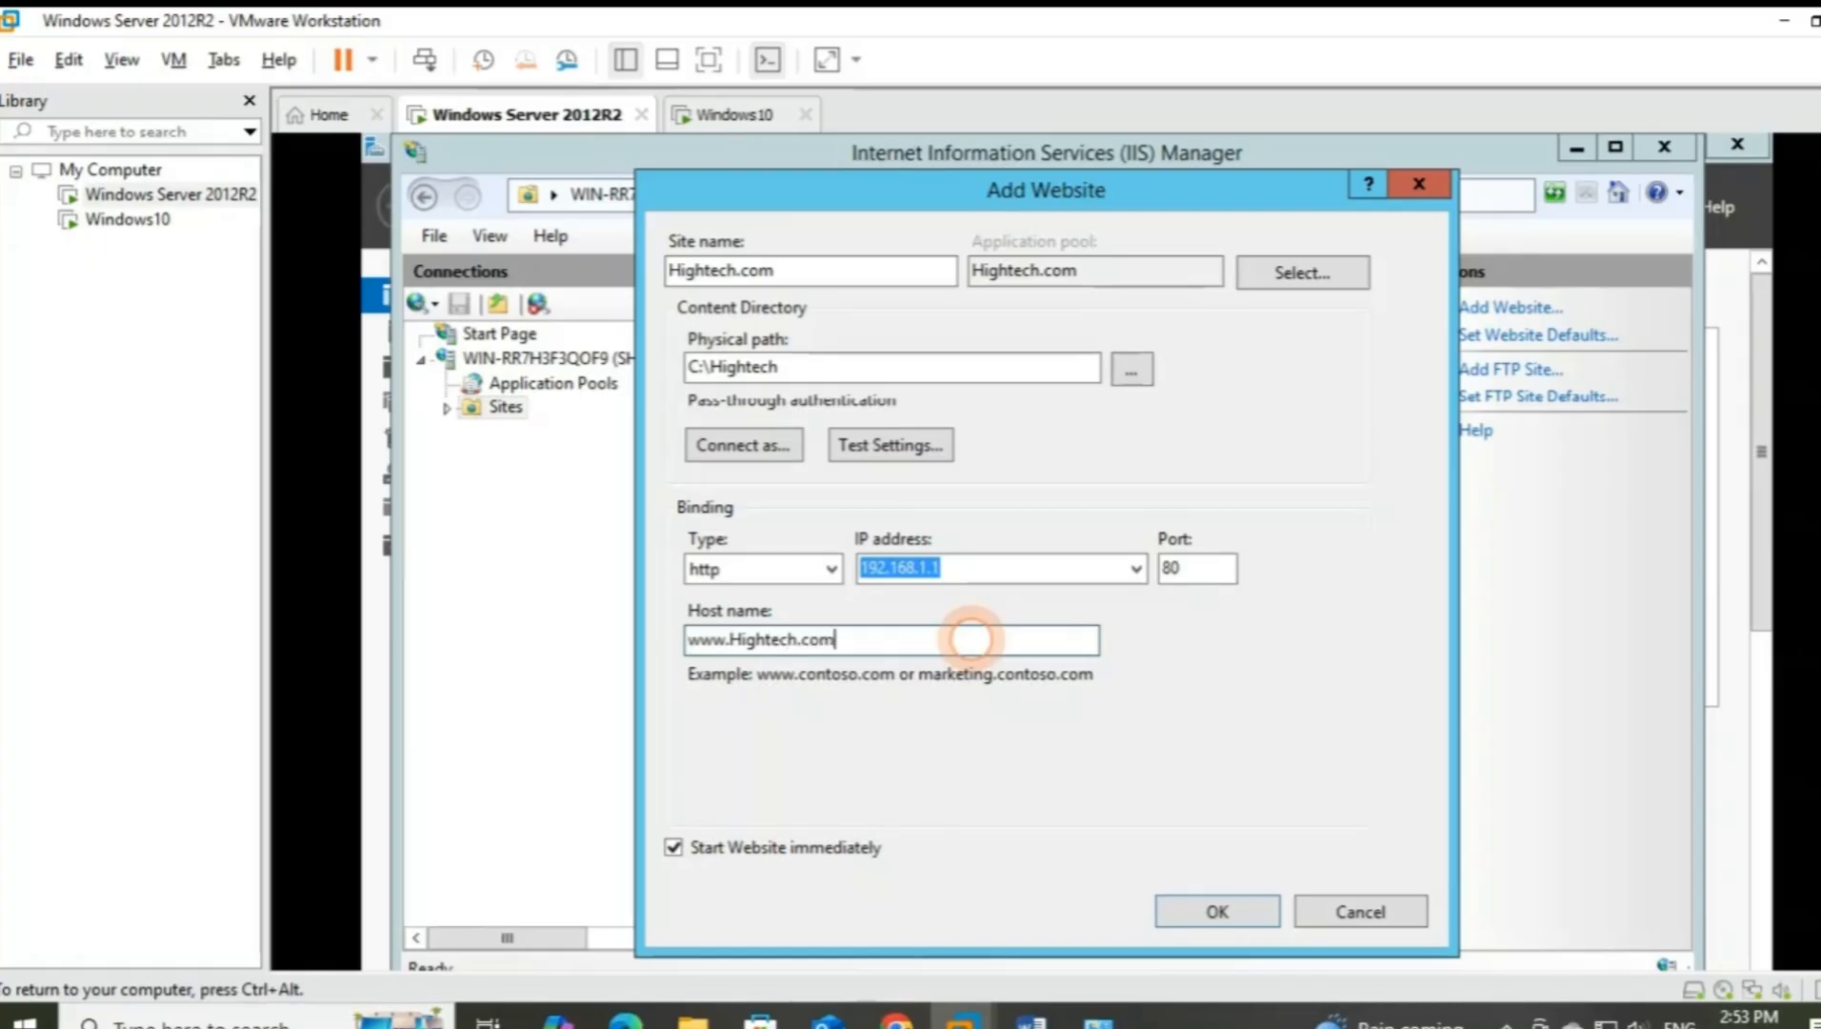
left_click(1215, 910)
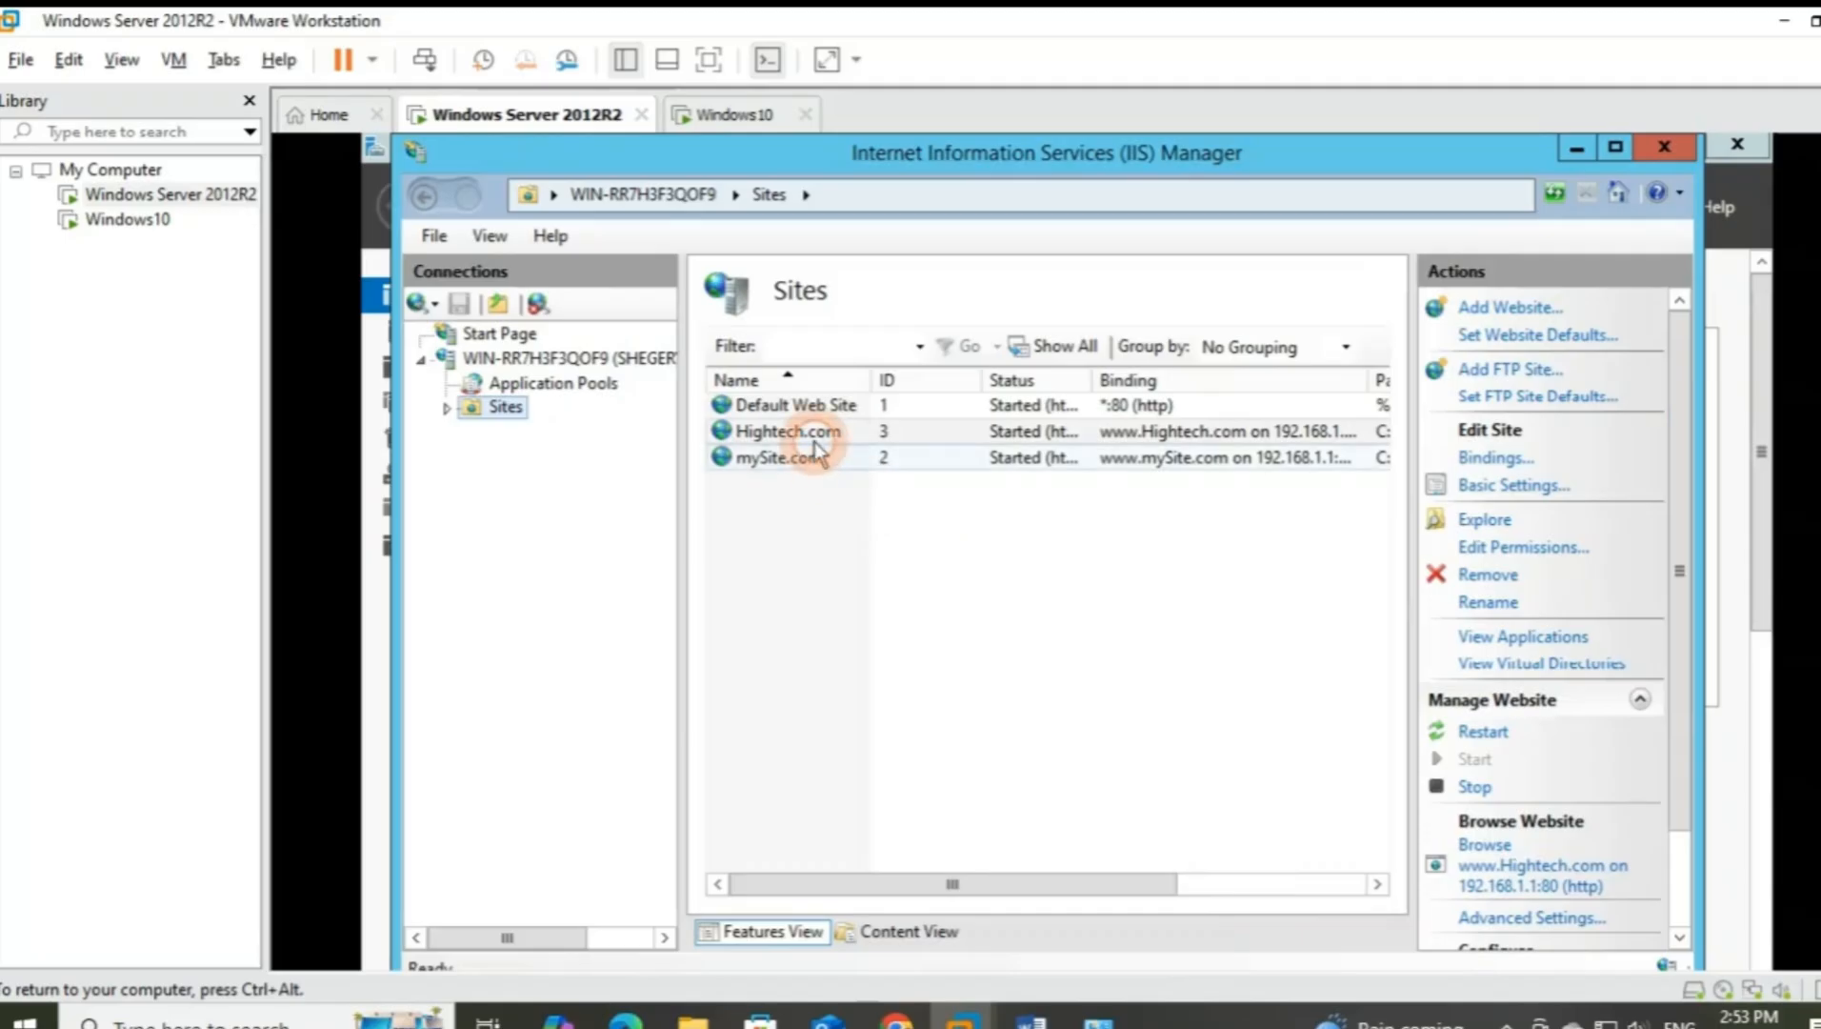
Add high.html as a default document for the Hightech.com site
left_click(814, 440)
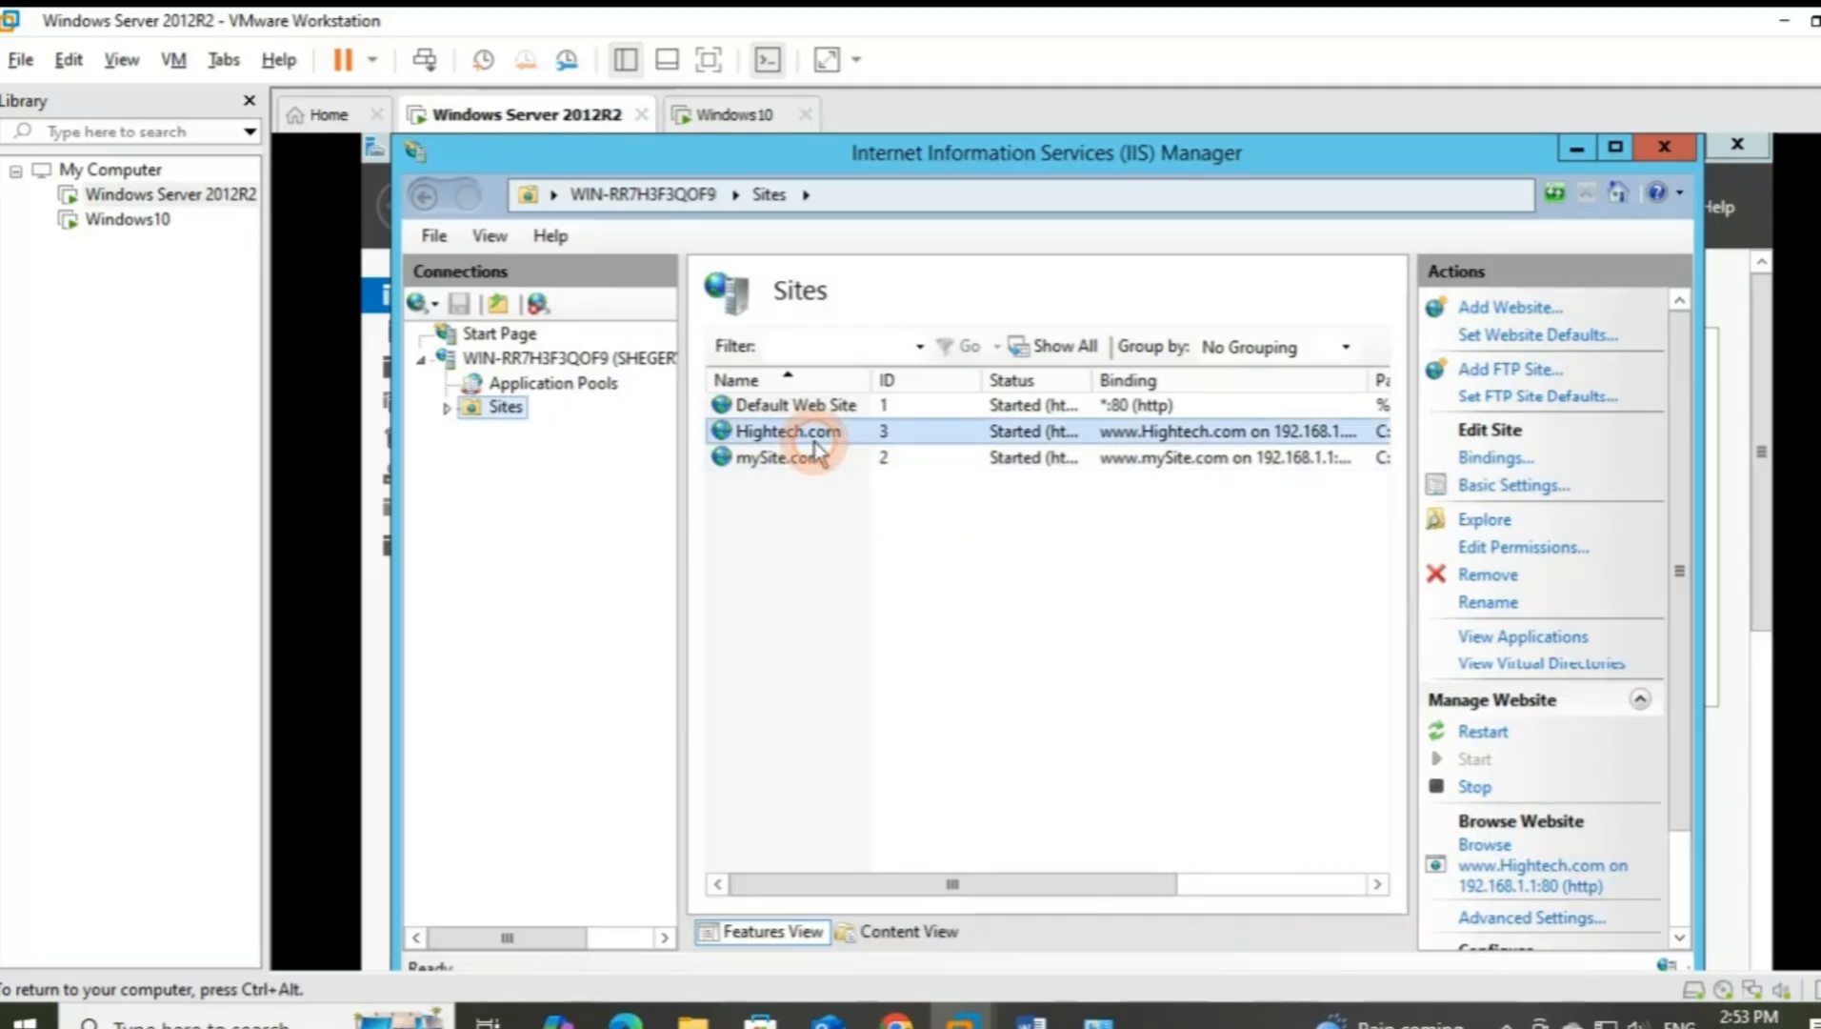
double_click(893, 438)
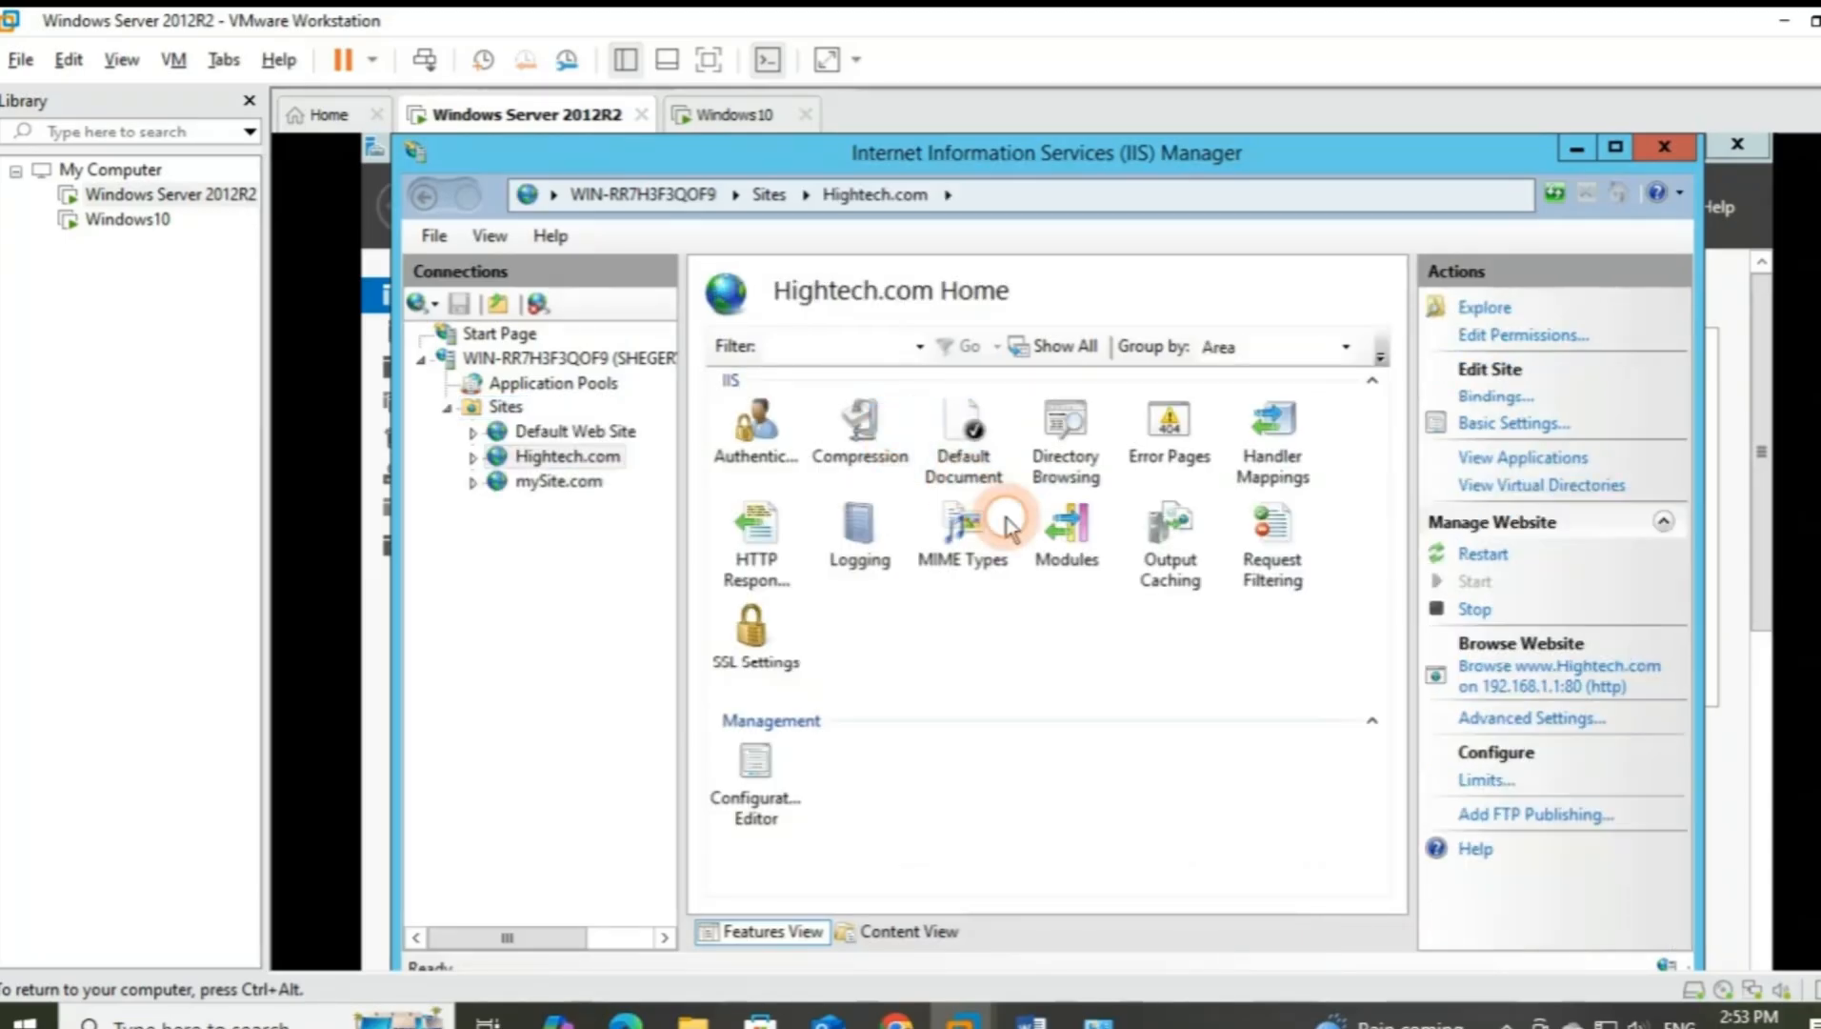
double_click(995, 490)
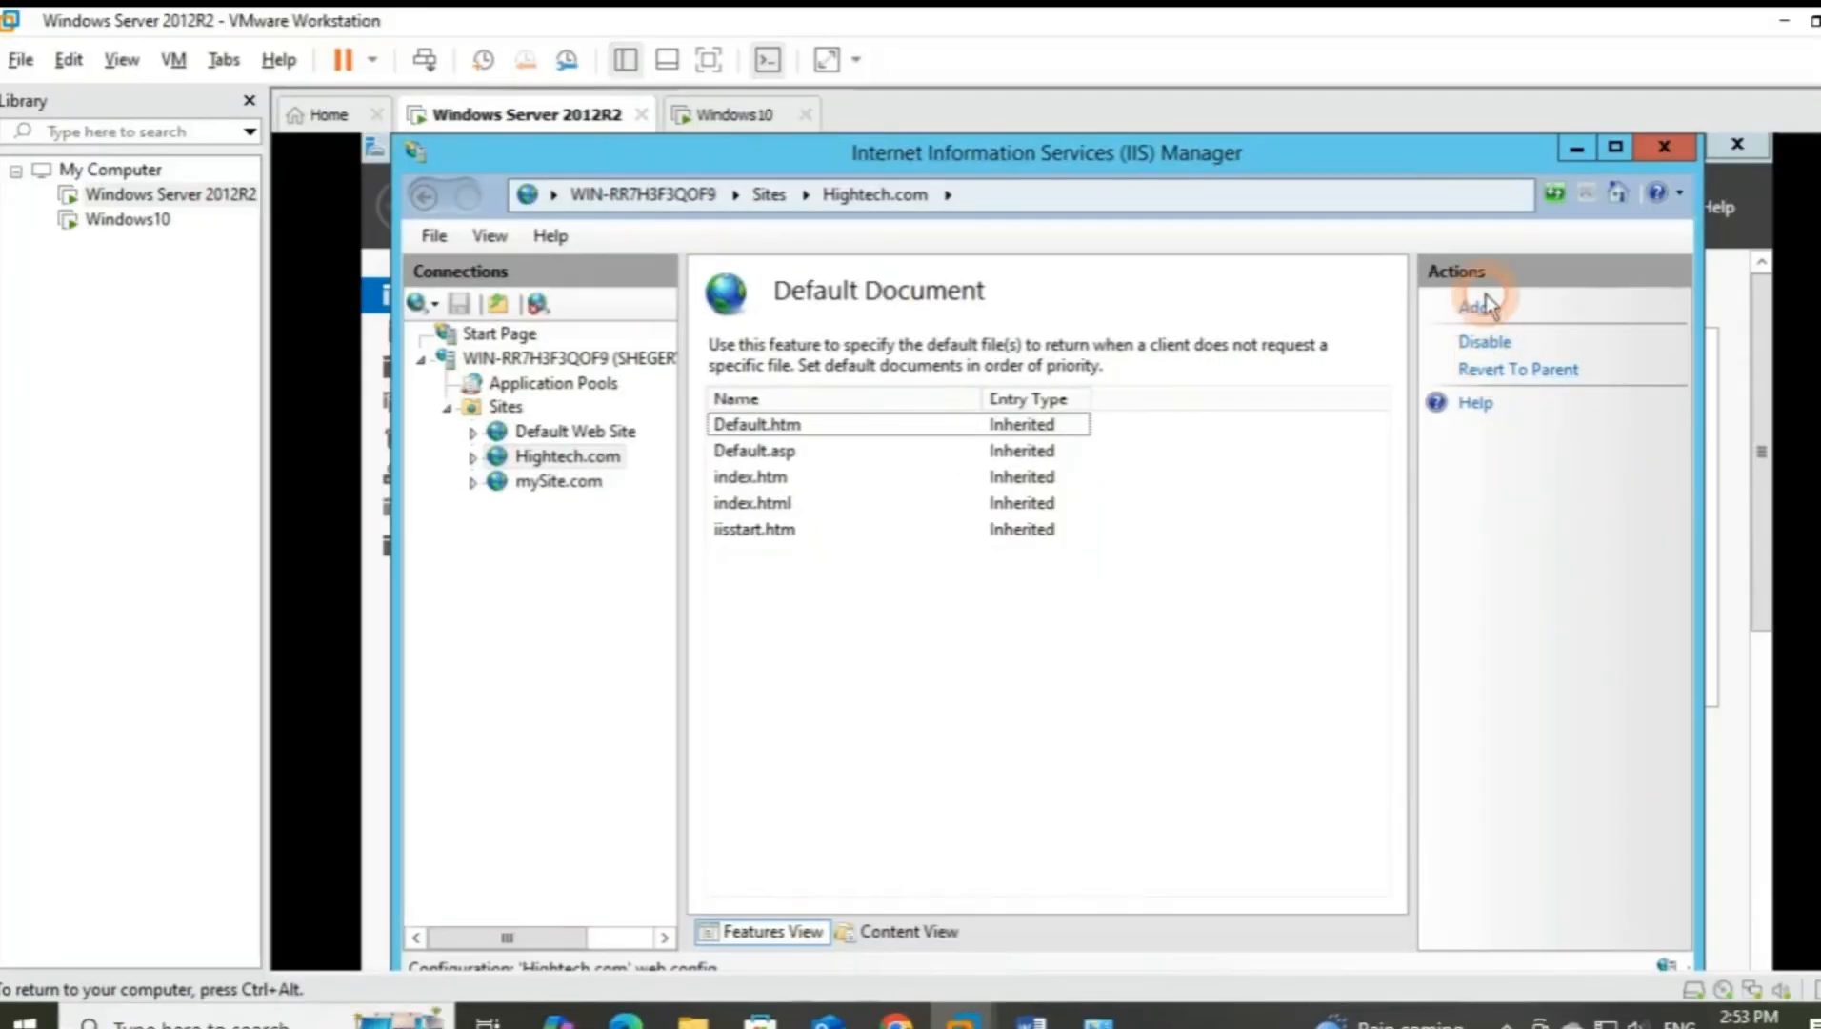
left_click(1481, 309)
left_click(1010, 560)
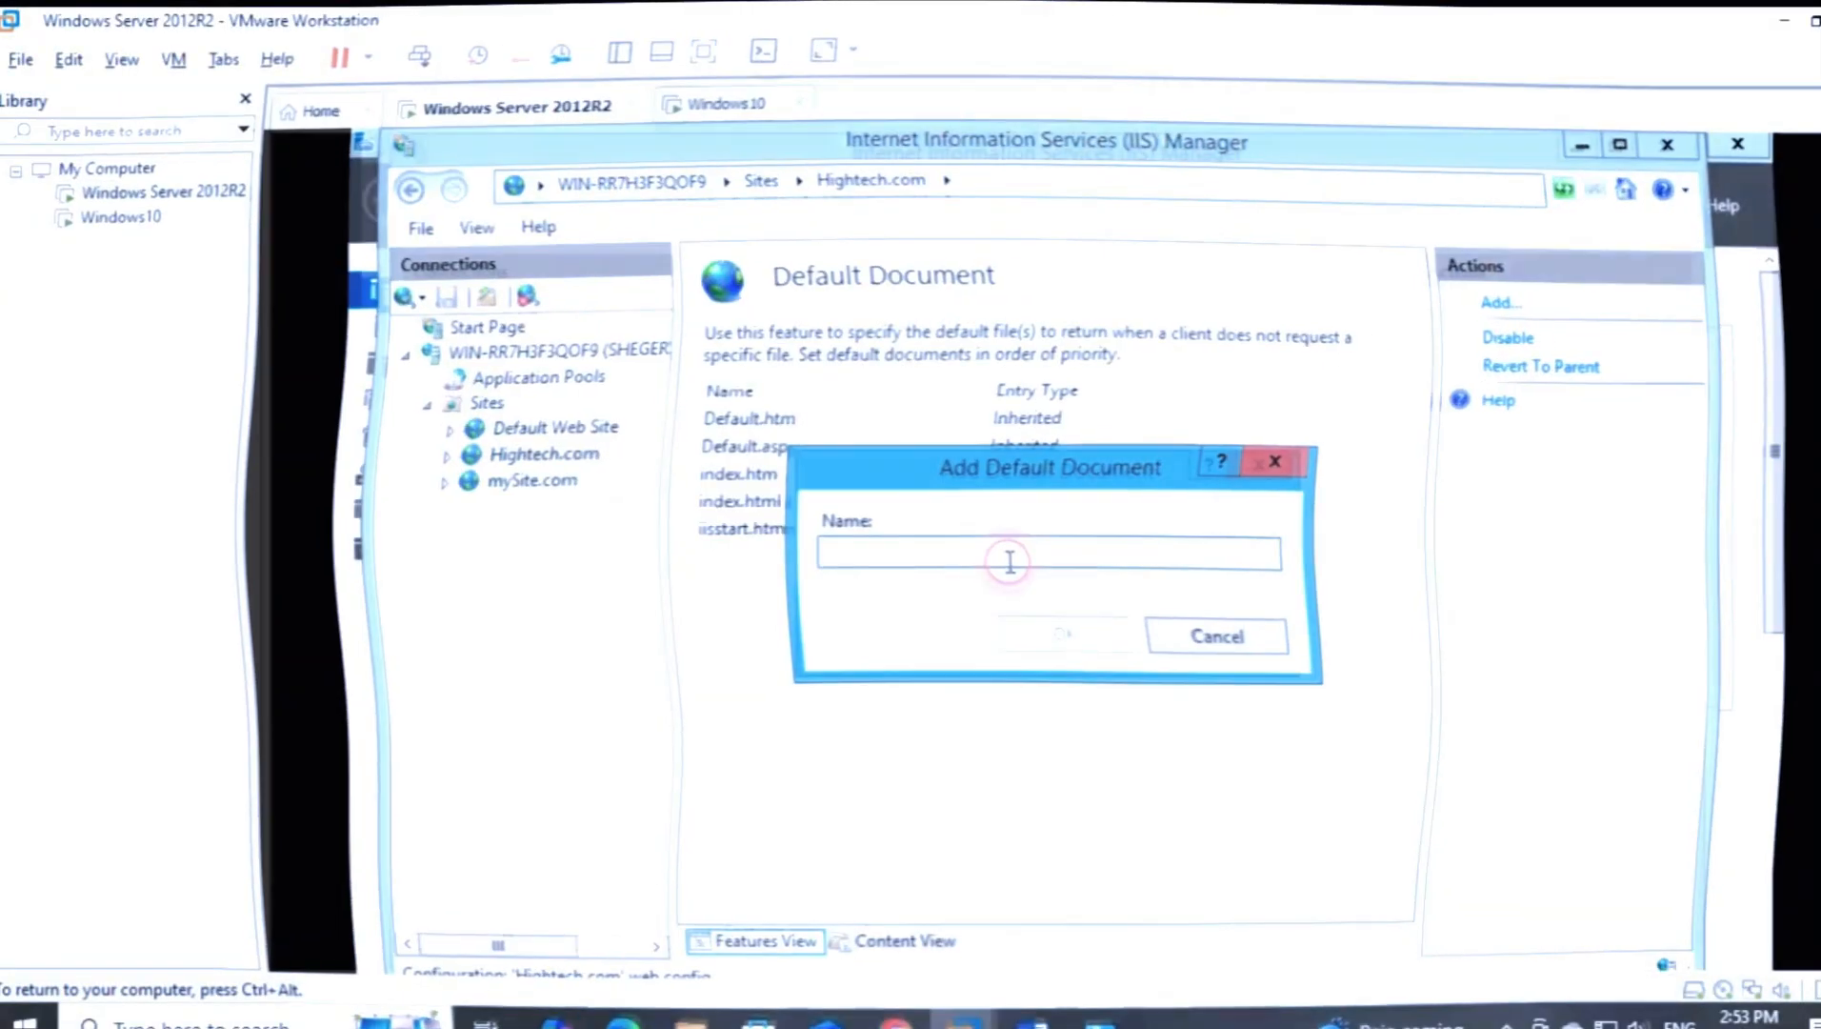
type("hig")
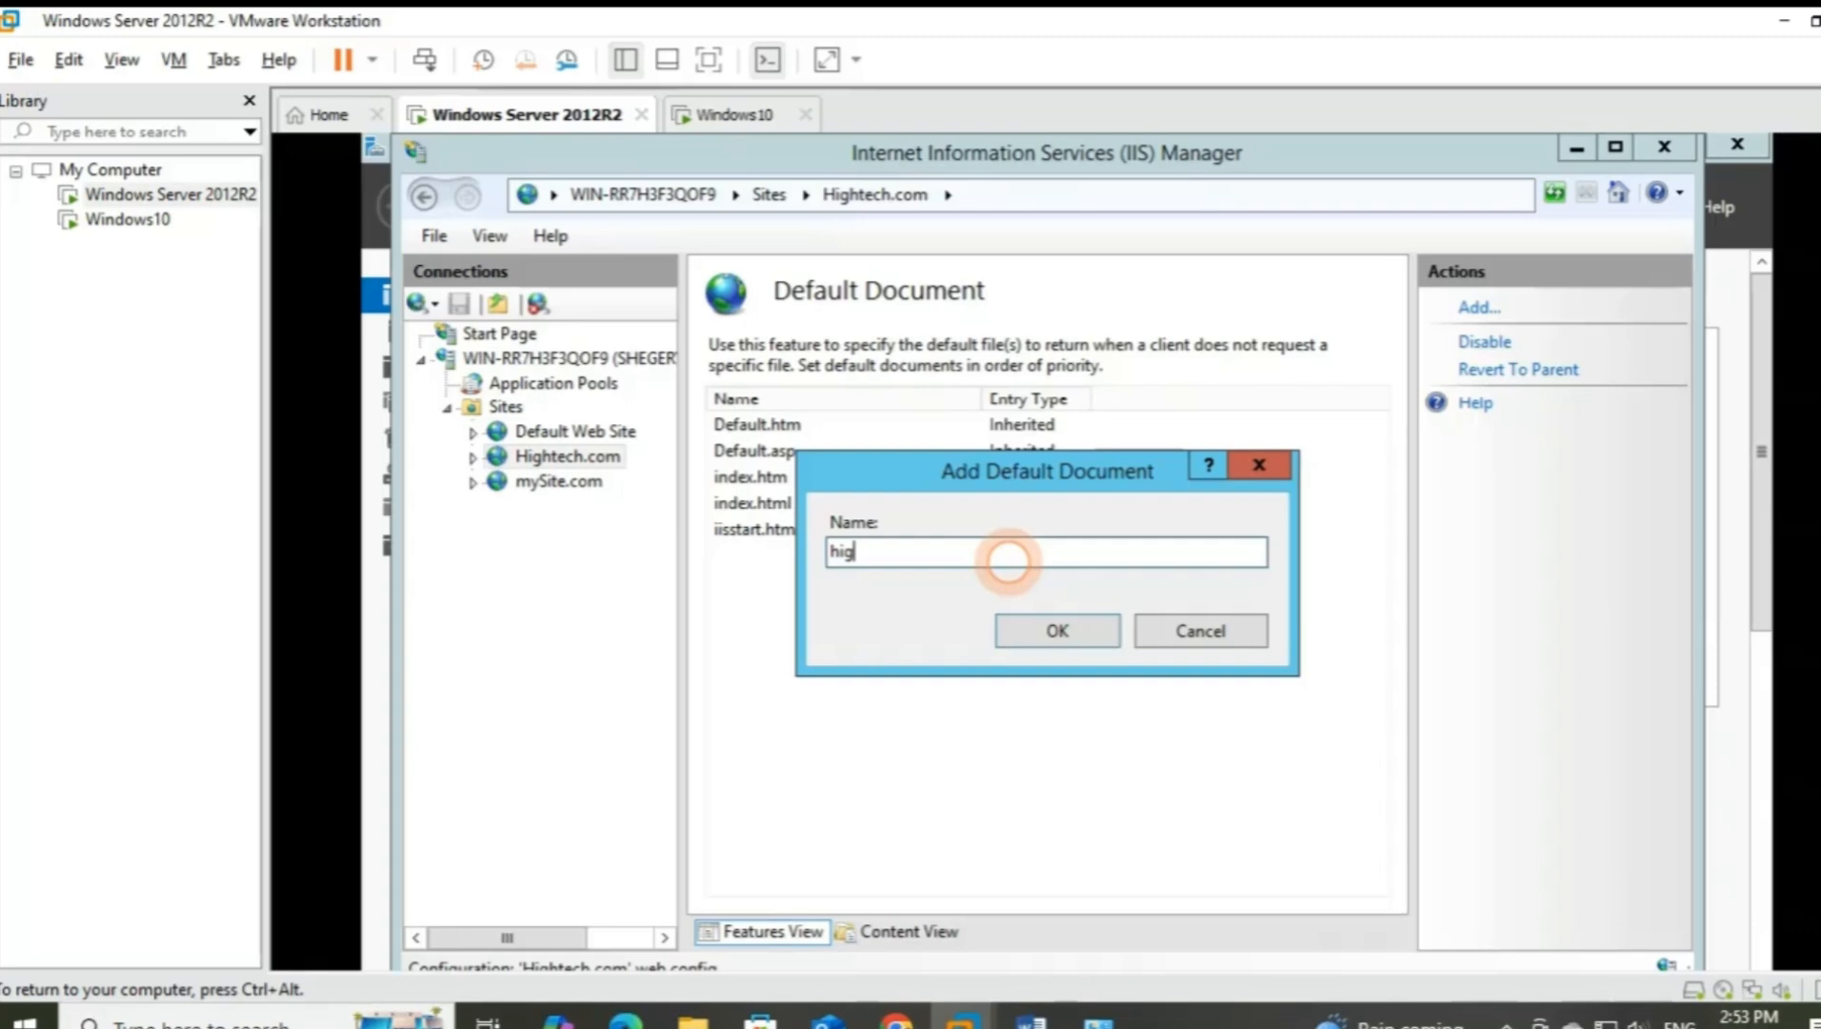
type("h.html")
left_click(1036, 634)
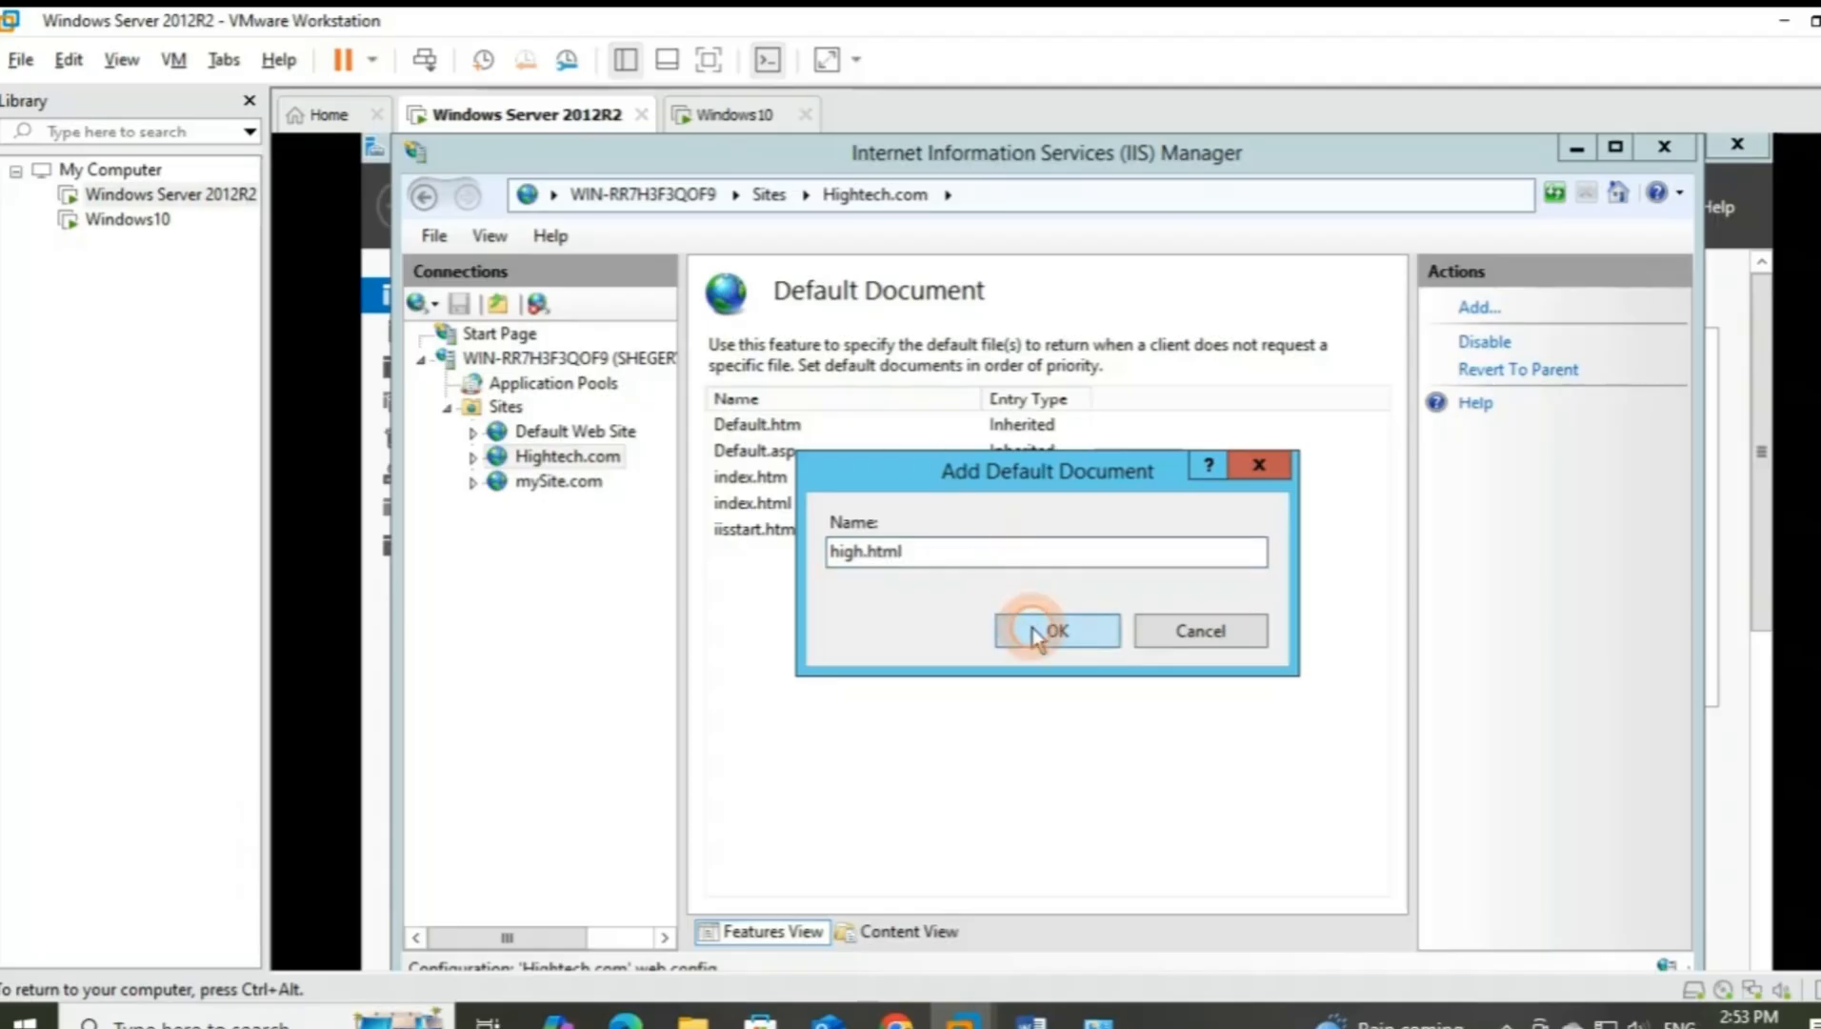
left_click(1039, 632)
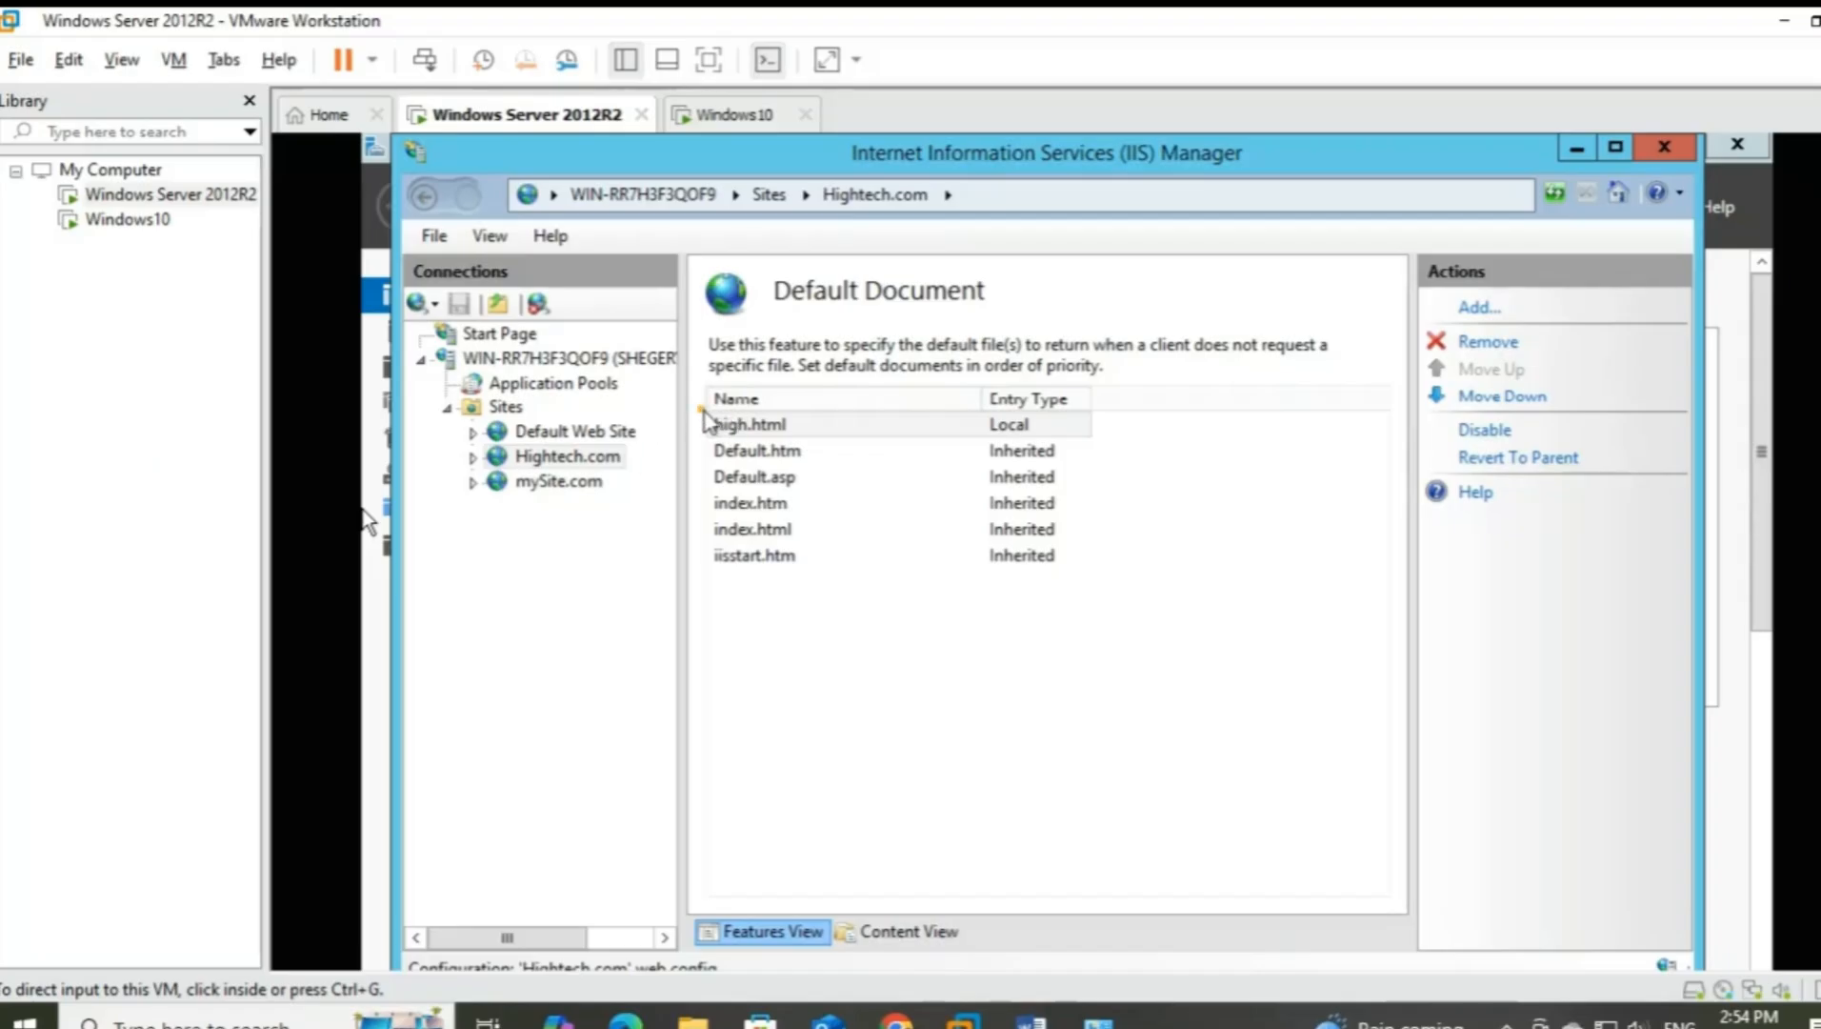
mouse_move(702, 412)
left_mouse_down()
mouse_move(776, 438)
mouse_move(948, 443)
left_mouse_up()
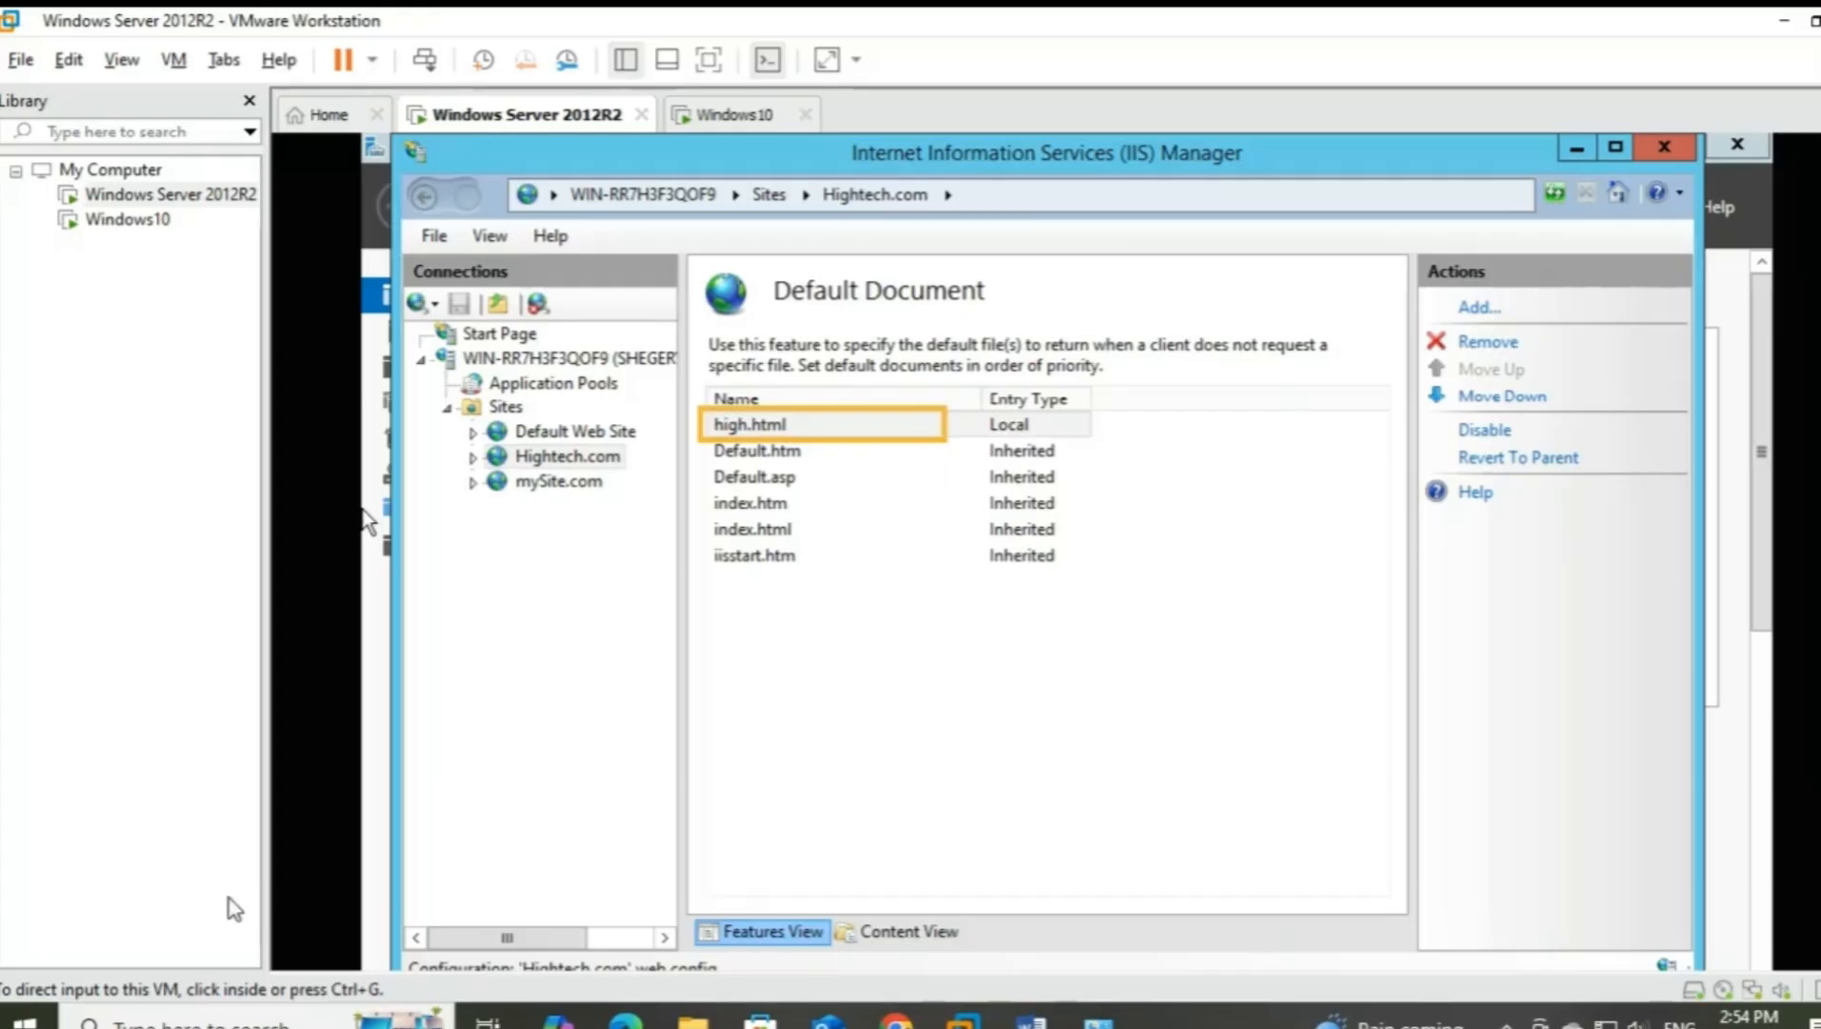
left_click(116, 917)
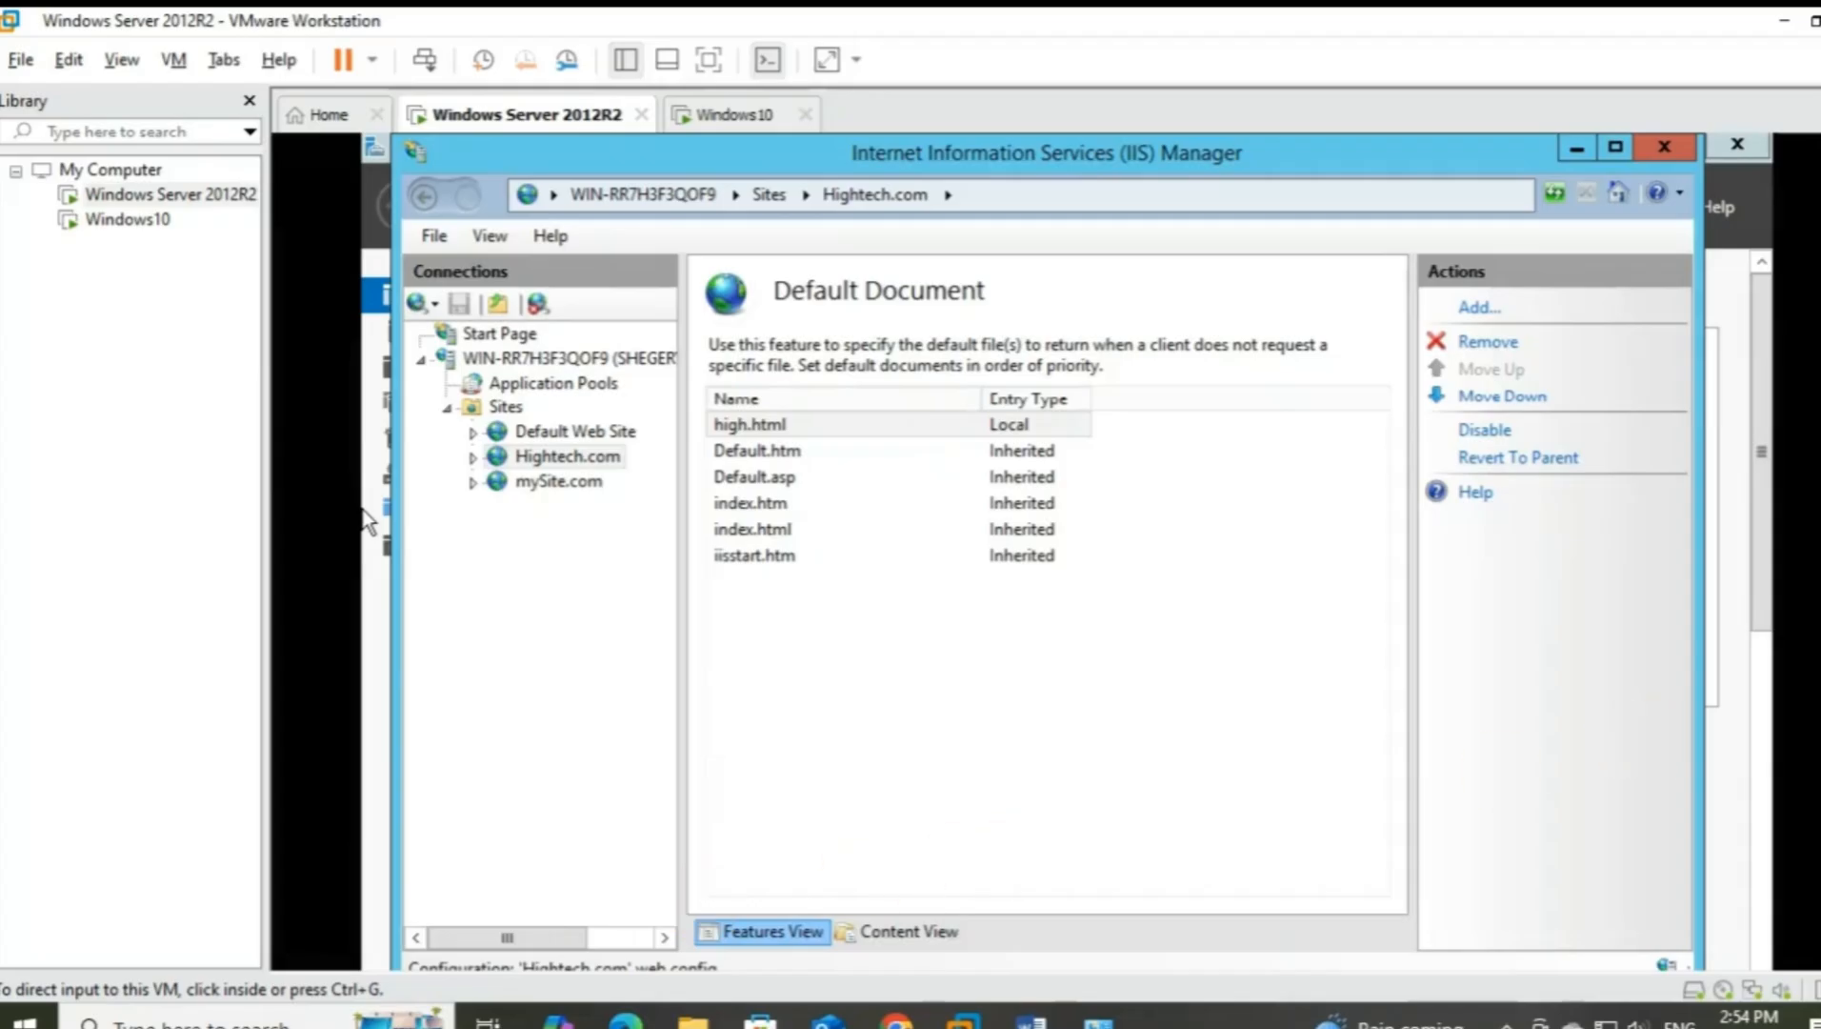
Open the Hightech folder on Local Disk (C:) in the server's File Explorer to check the site's files
scroll(366, 522, "down", 3)
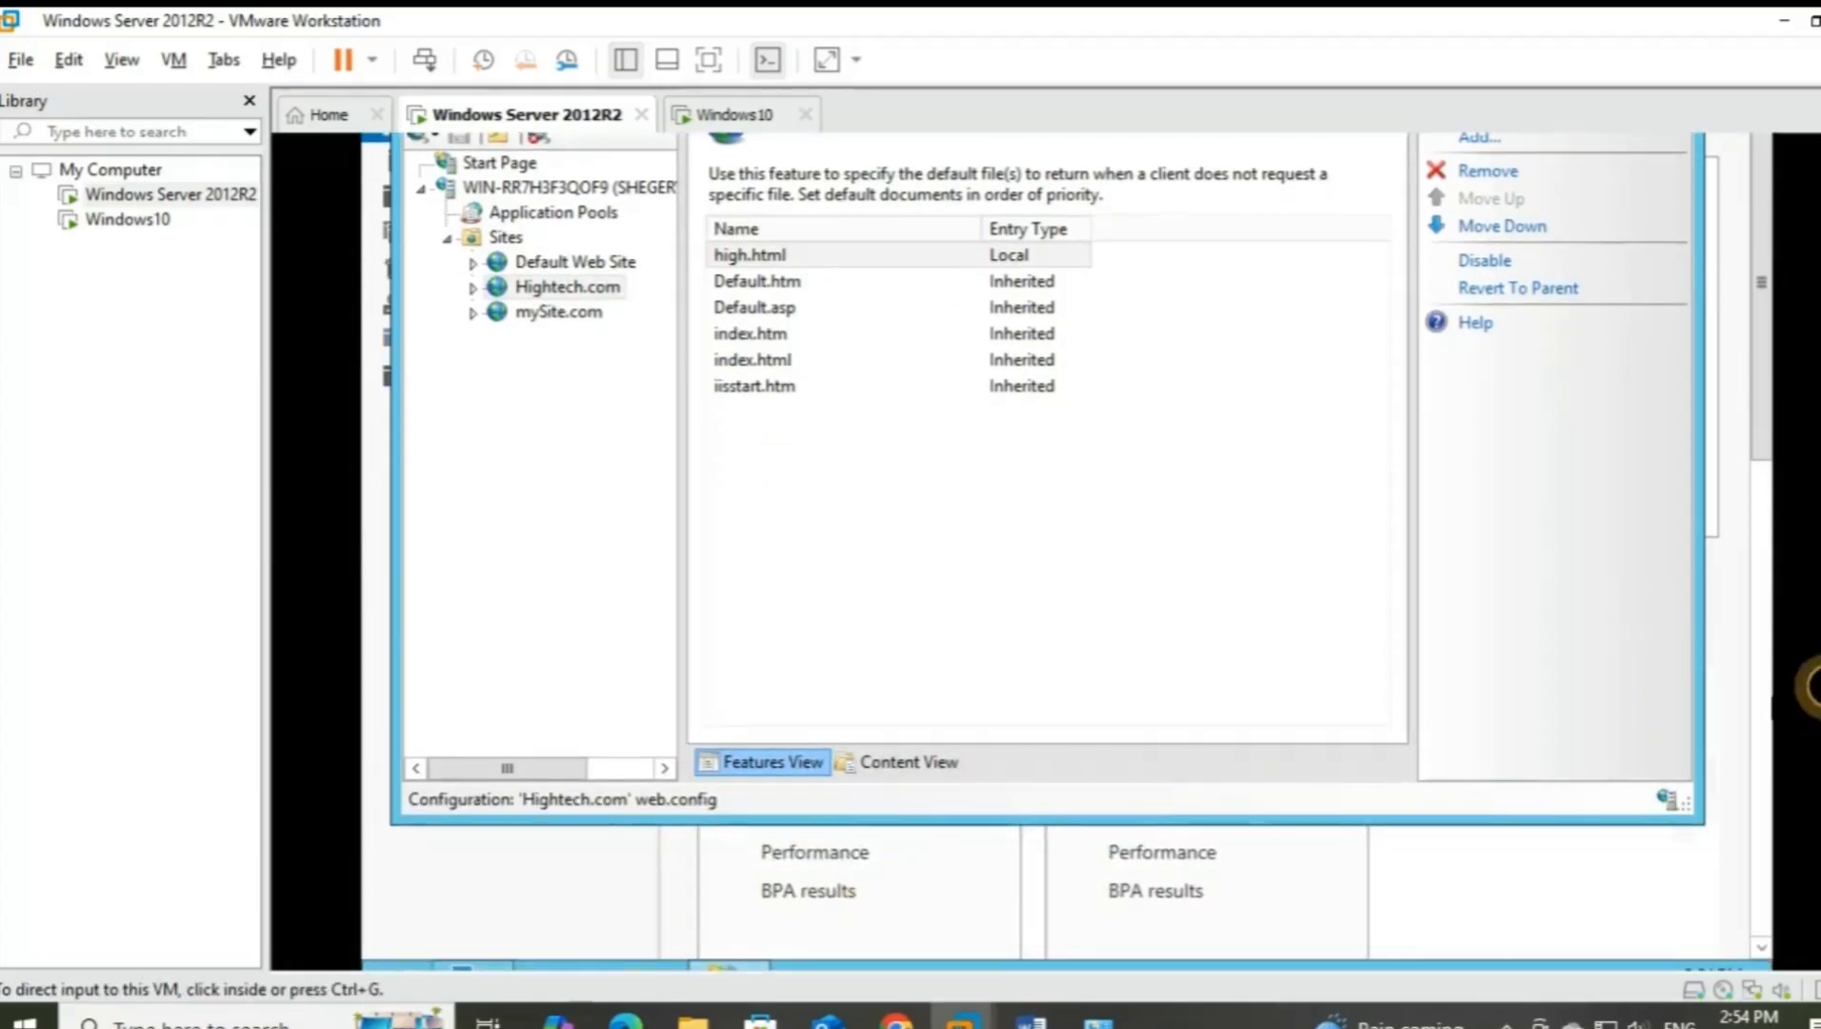
left_click_drag(1818, 714, 1817, 752)
left_click(1143, 848)
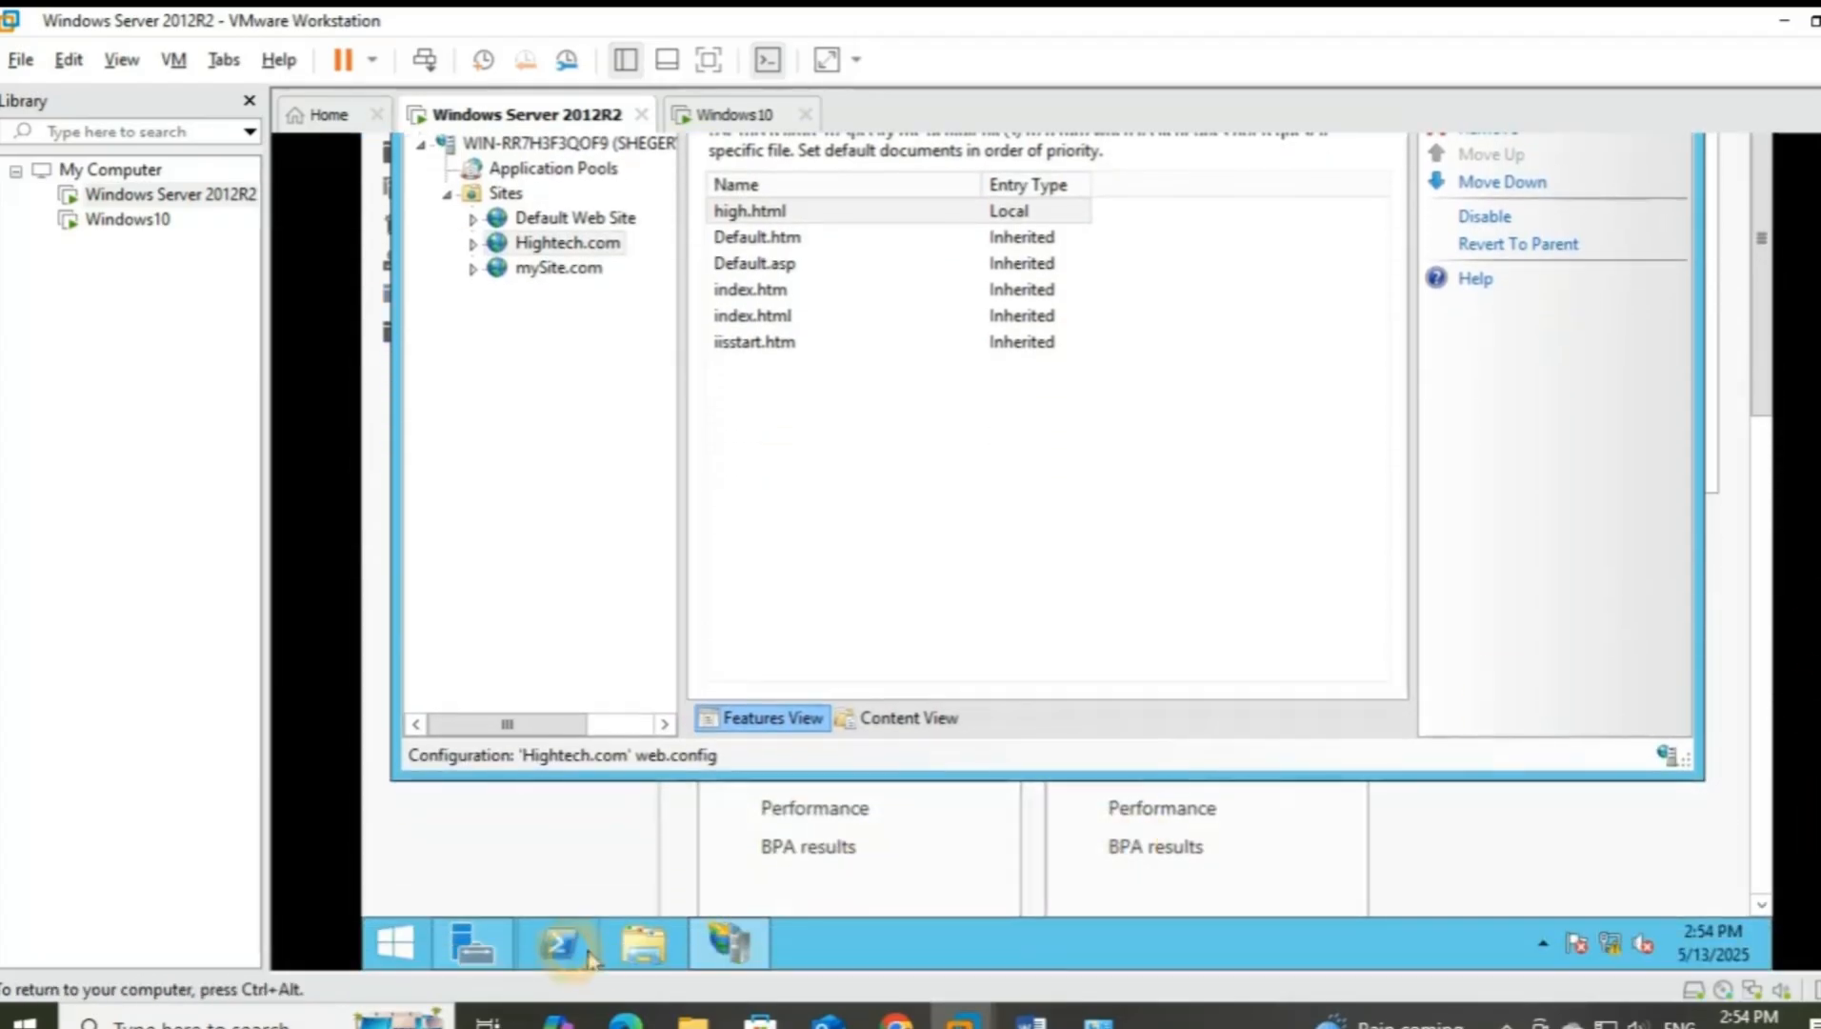
left_click(638, 953)
left_click(893, 484)
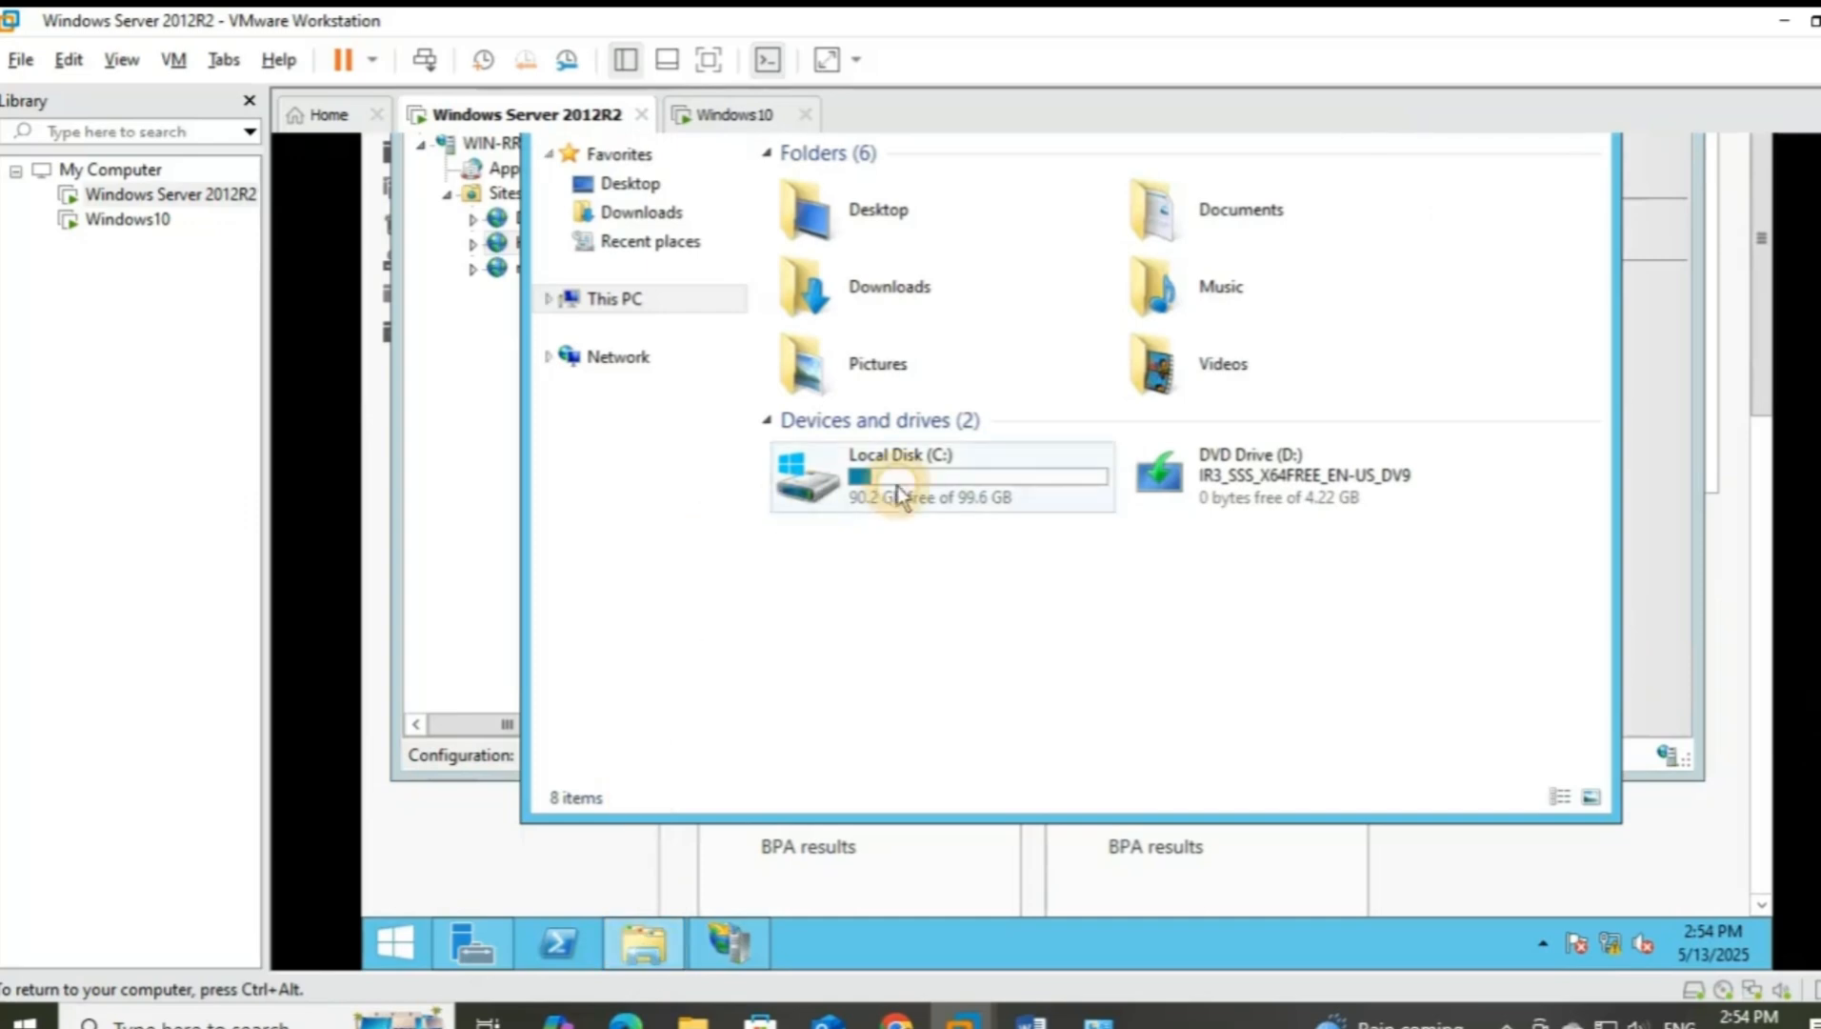
double_click(891, 484)
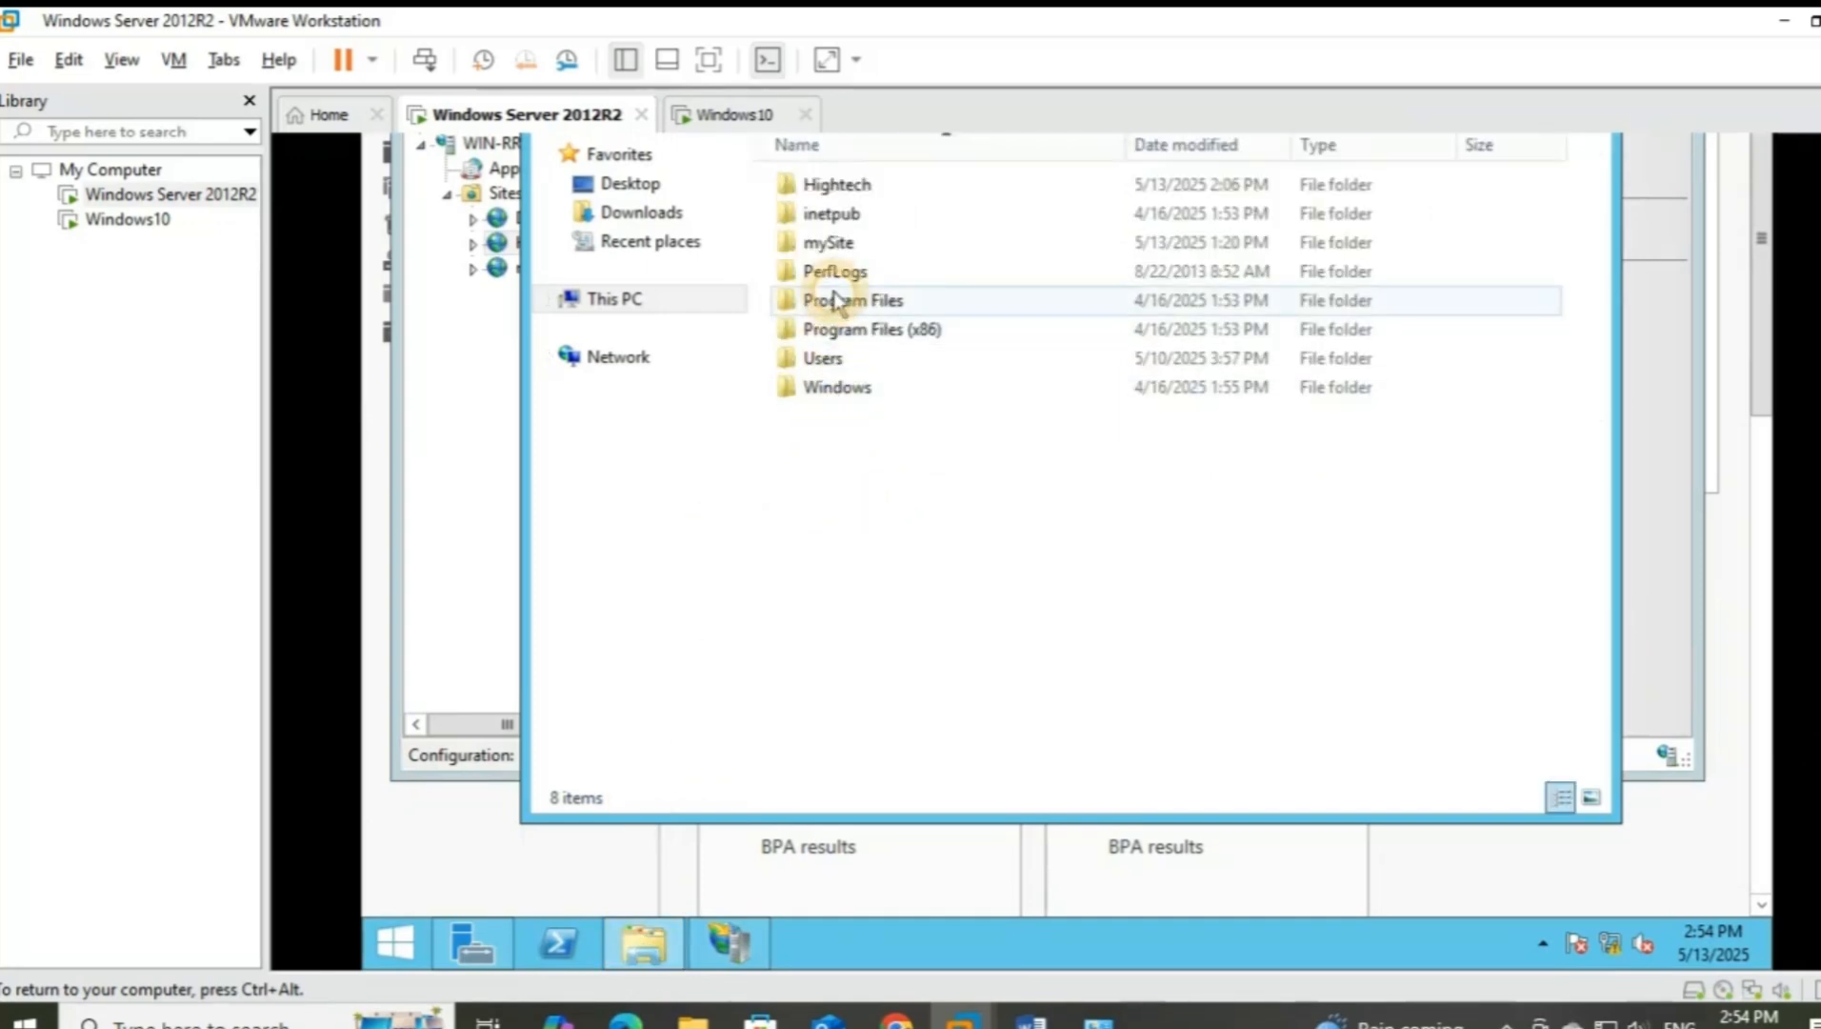
double_click(841, 196)
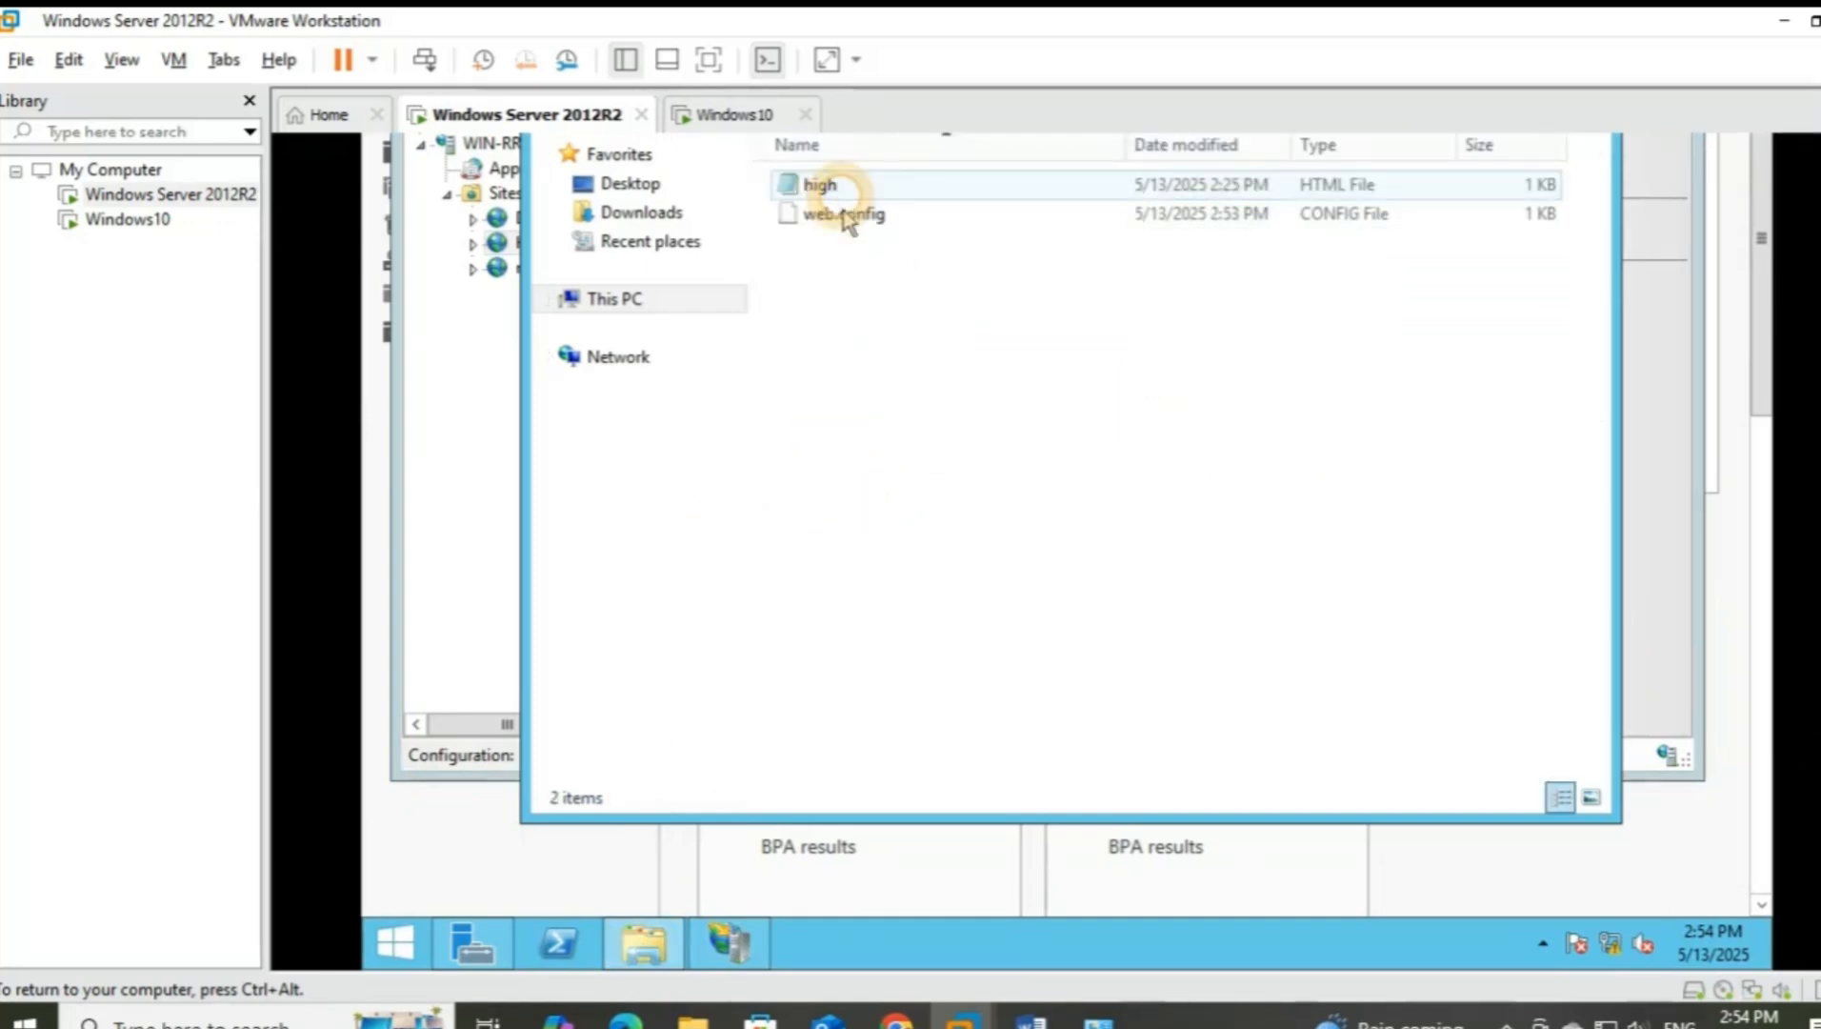
Preview the high HTML file in Internet Explorer, and close the browser and the Hightech folder
left_click(834, 184)
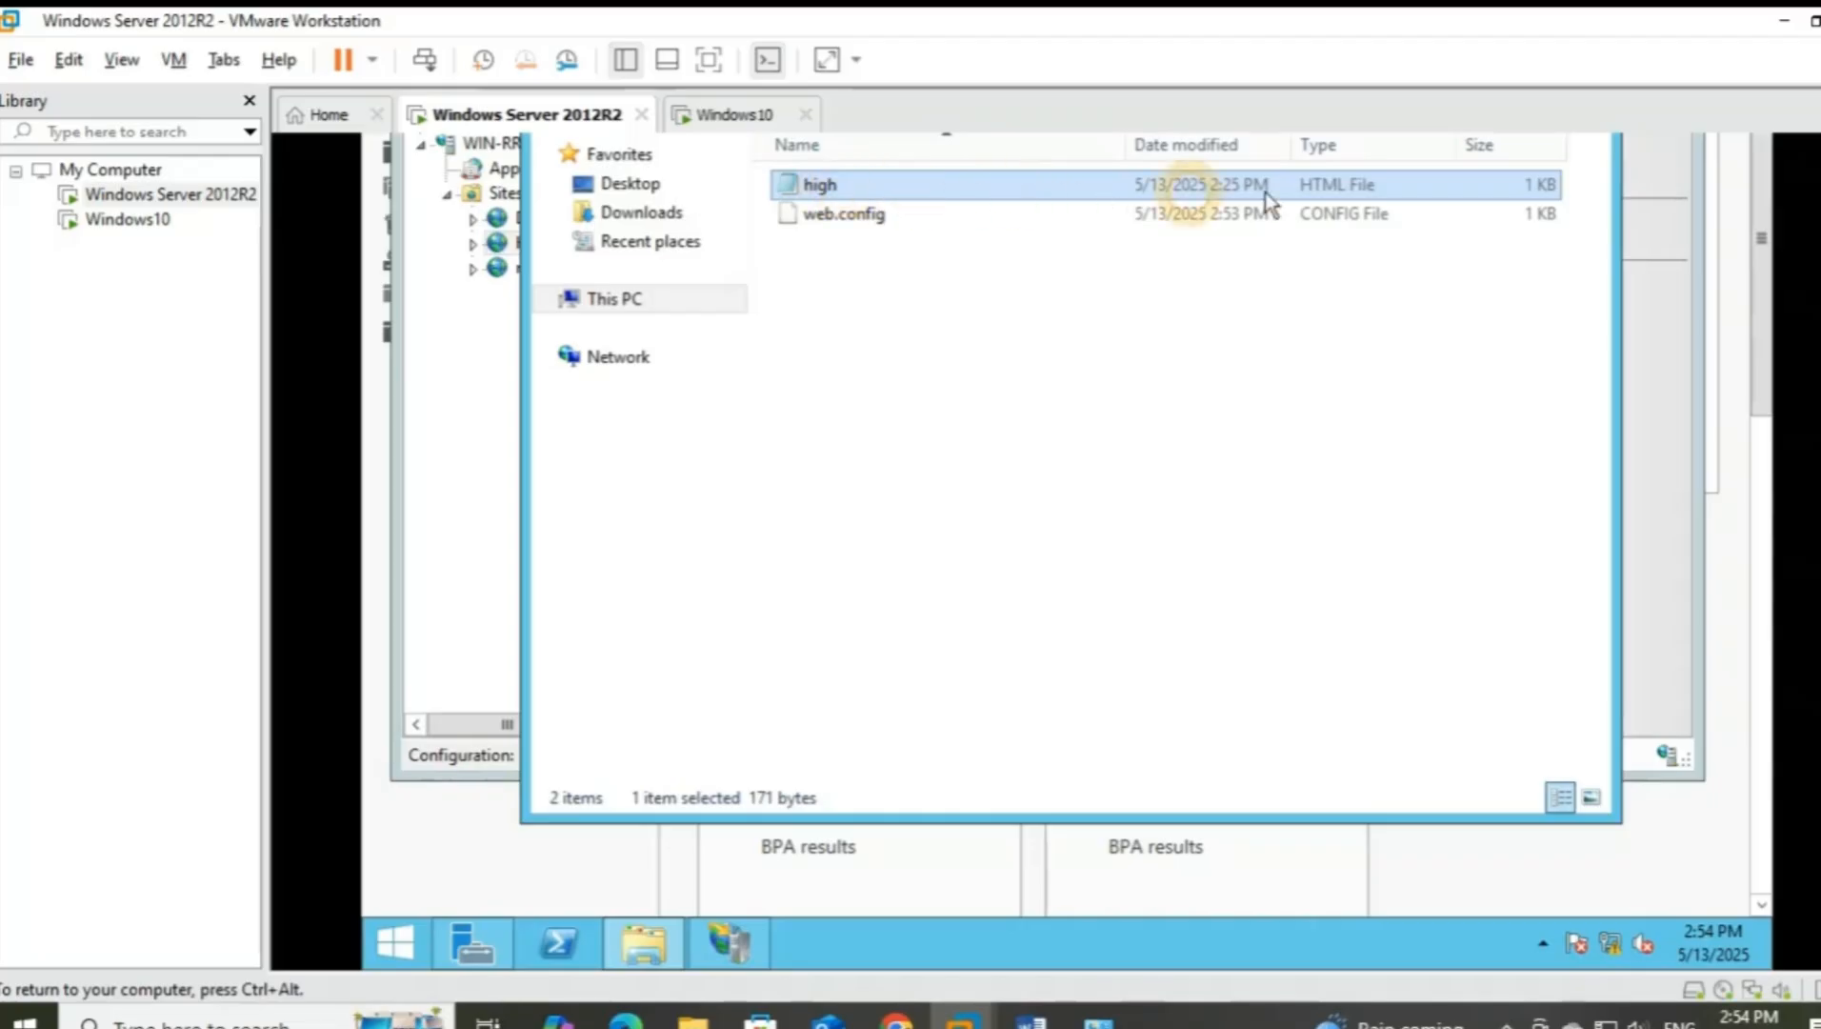
right_click(1154, 190)
mouse_move(1279, 263)
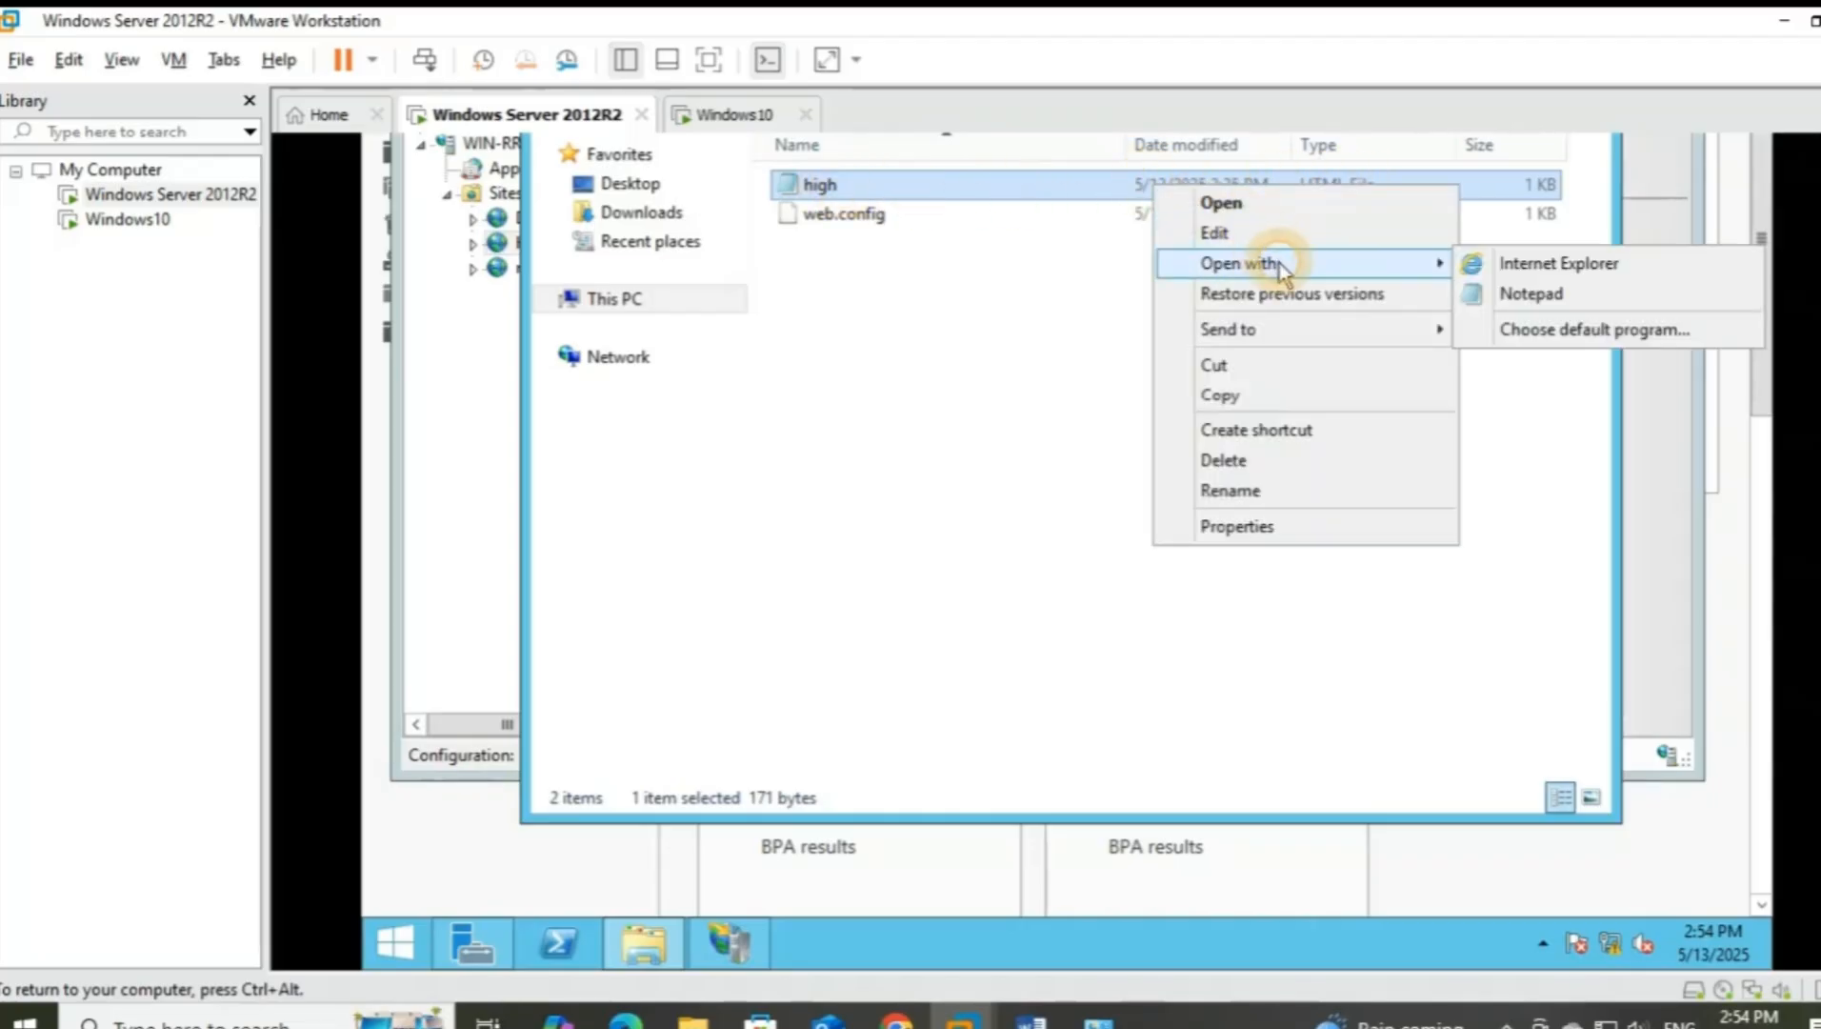
left_click(1527, 267)
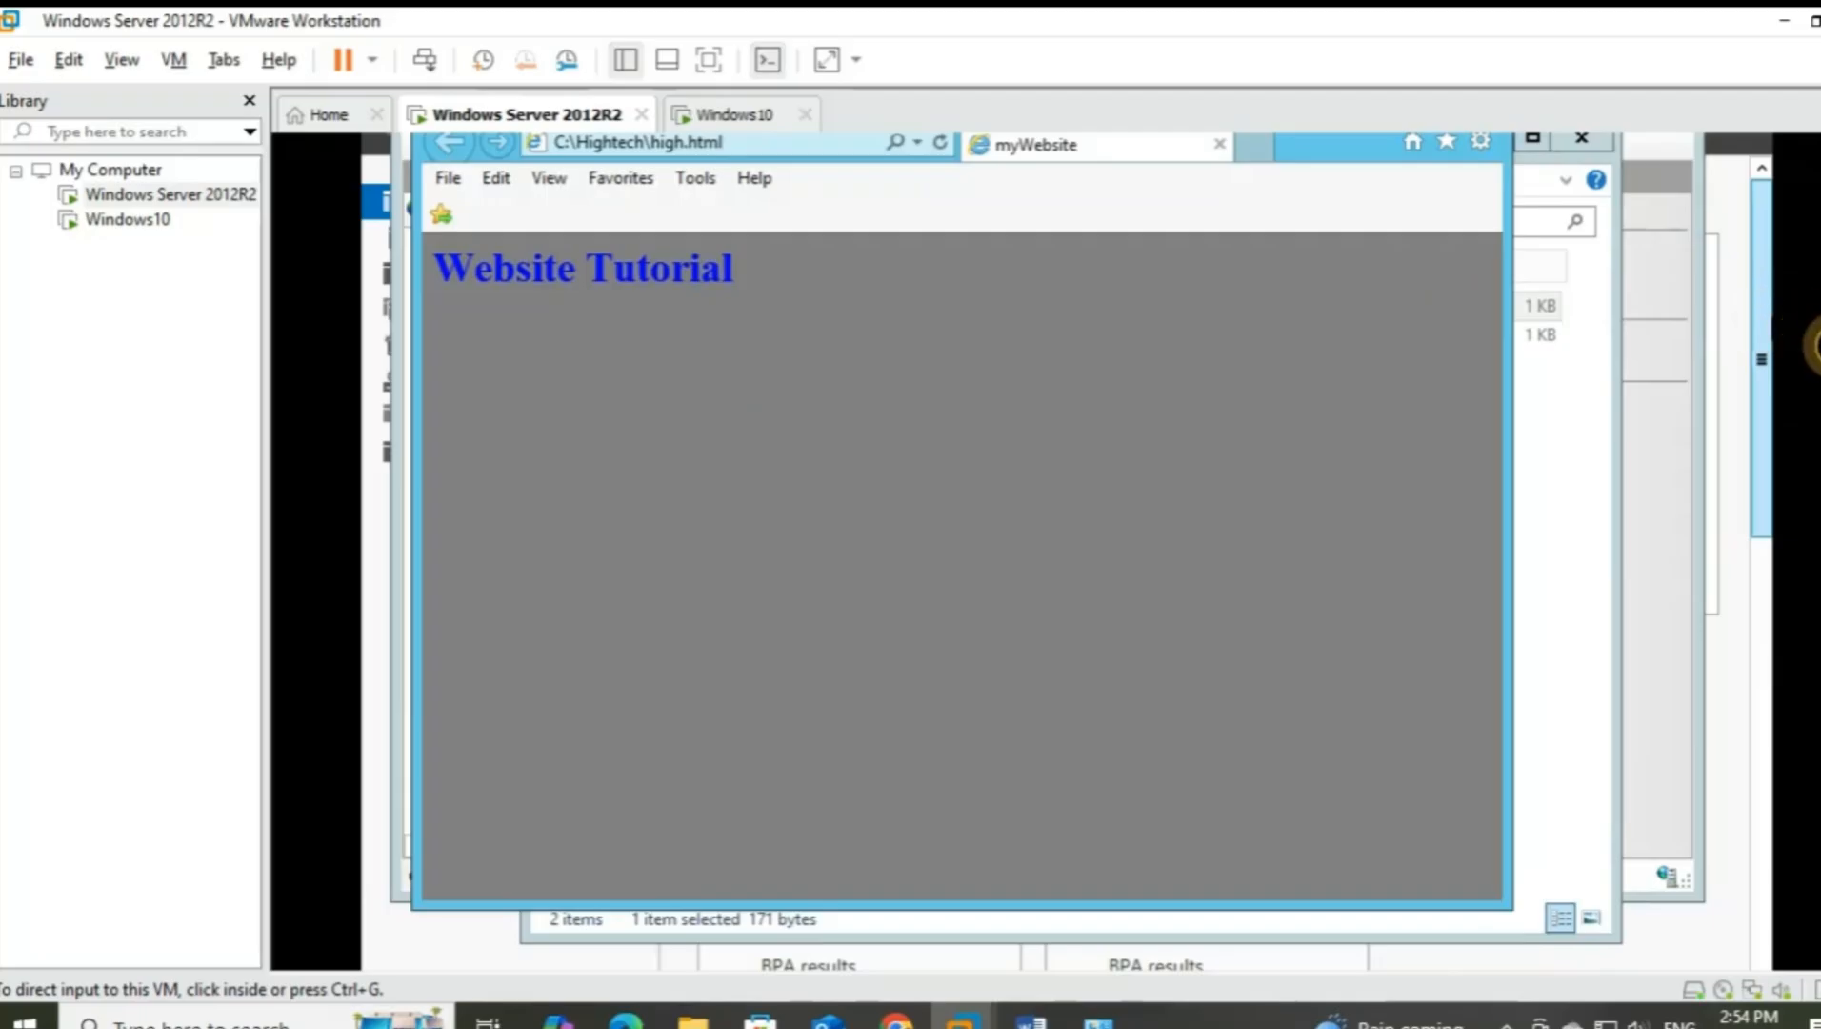
left_click(1472, 151)
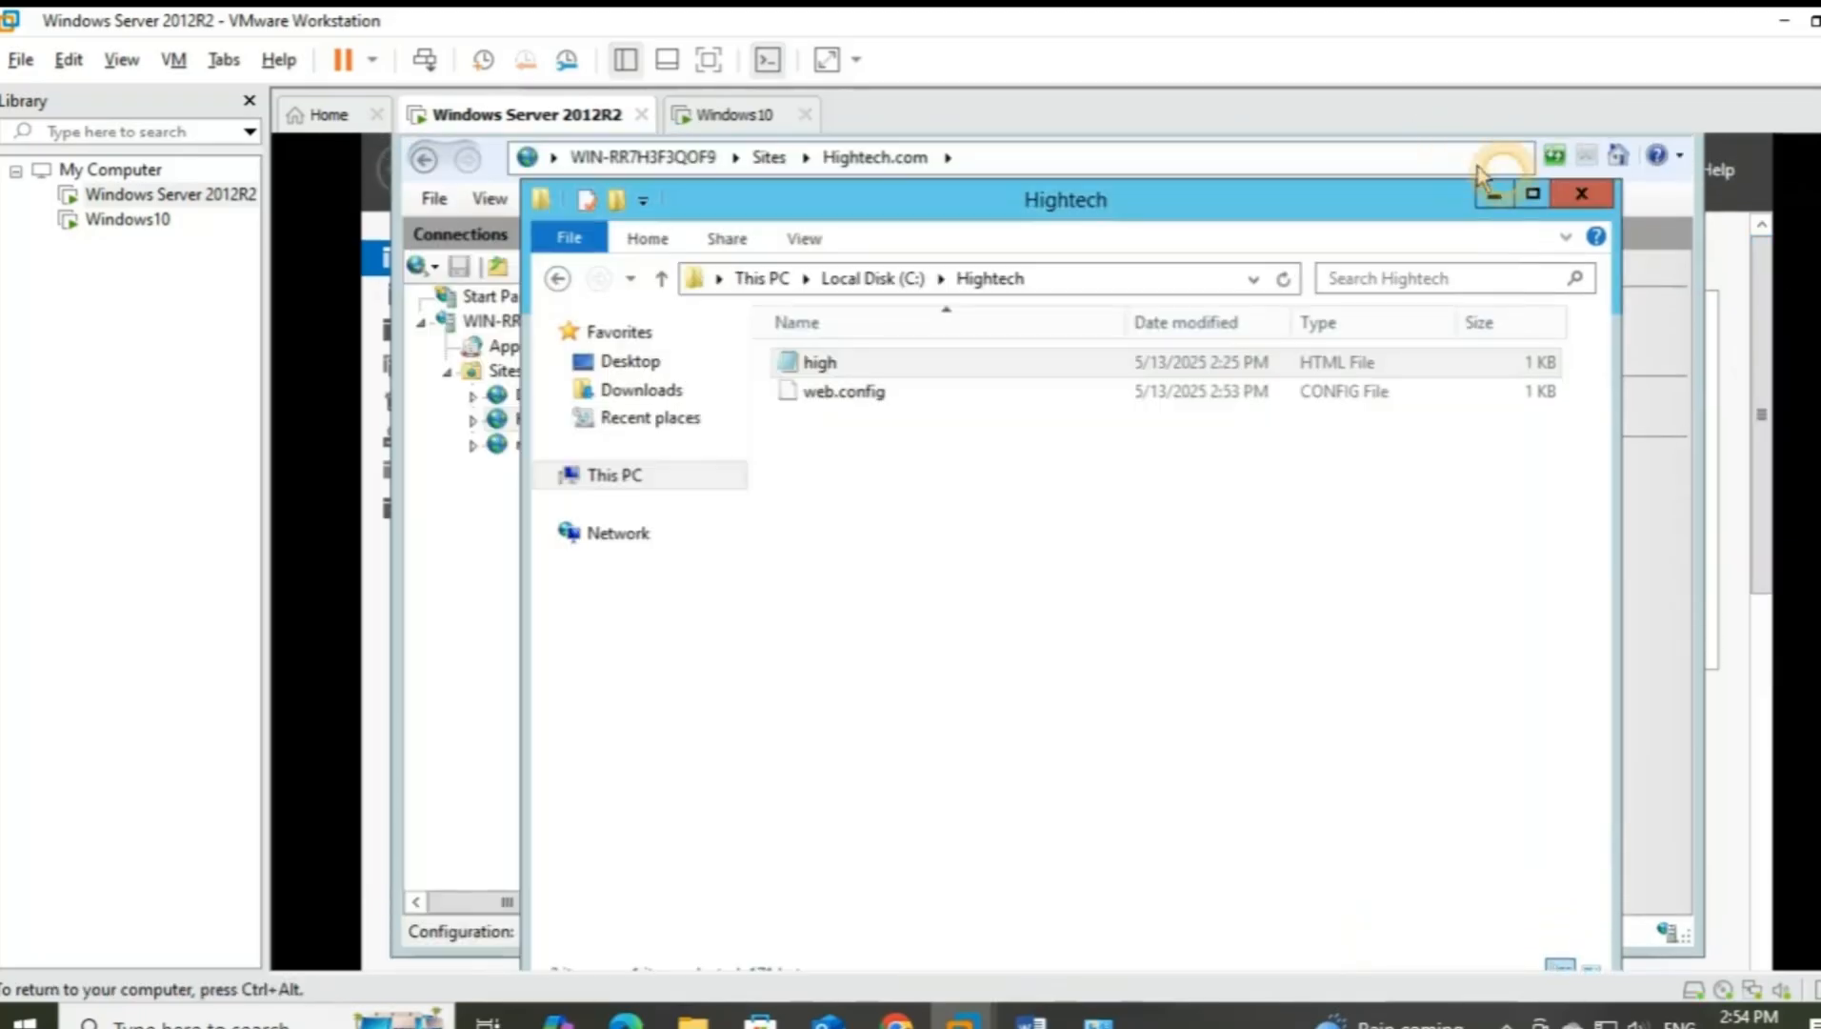
left_click(1581, 196)
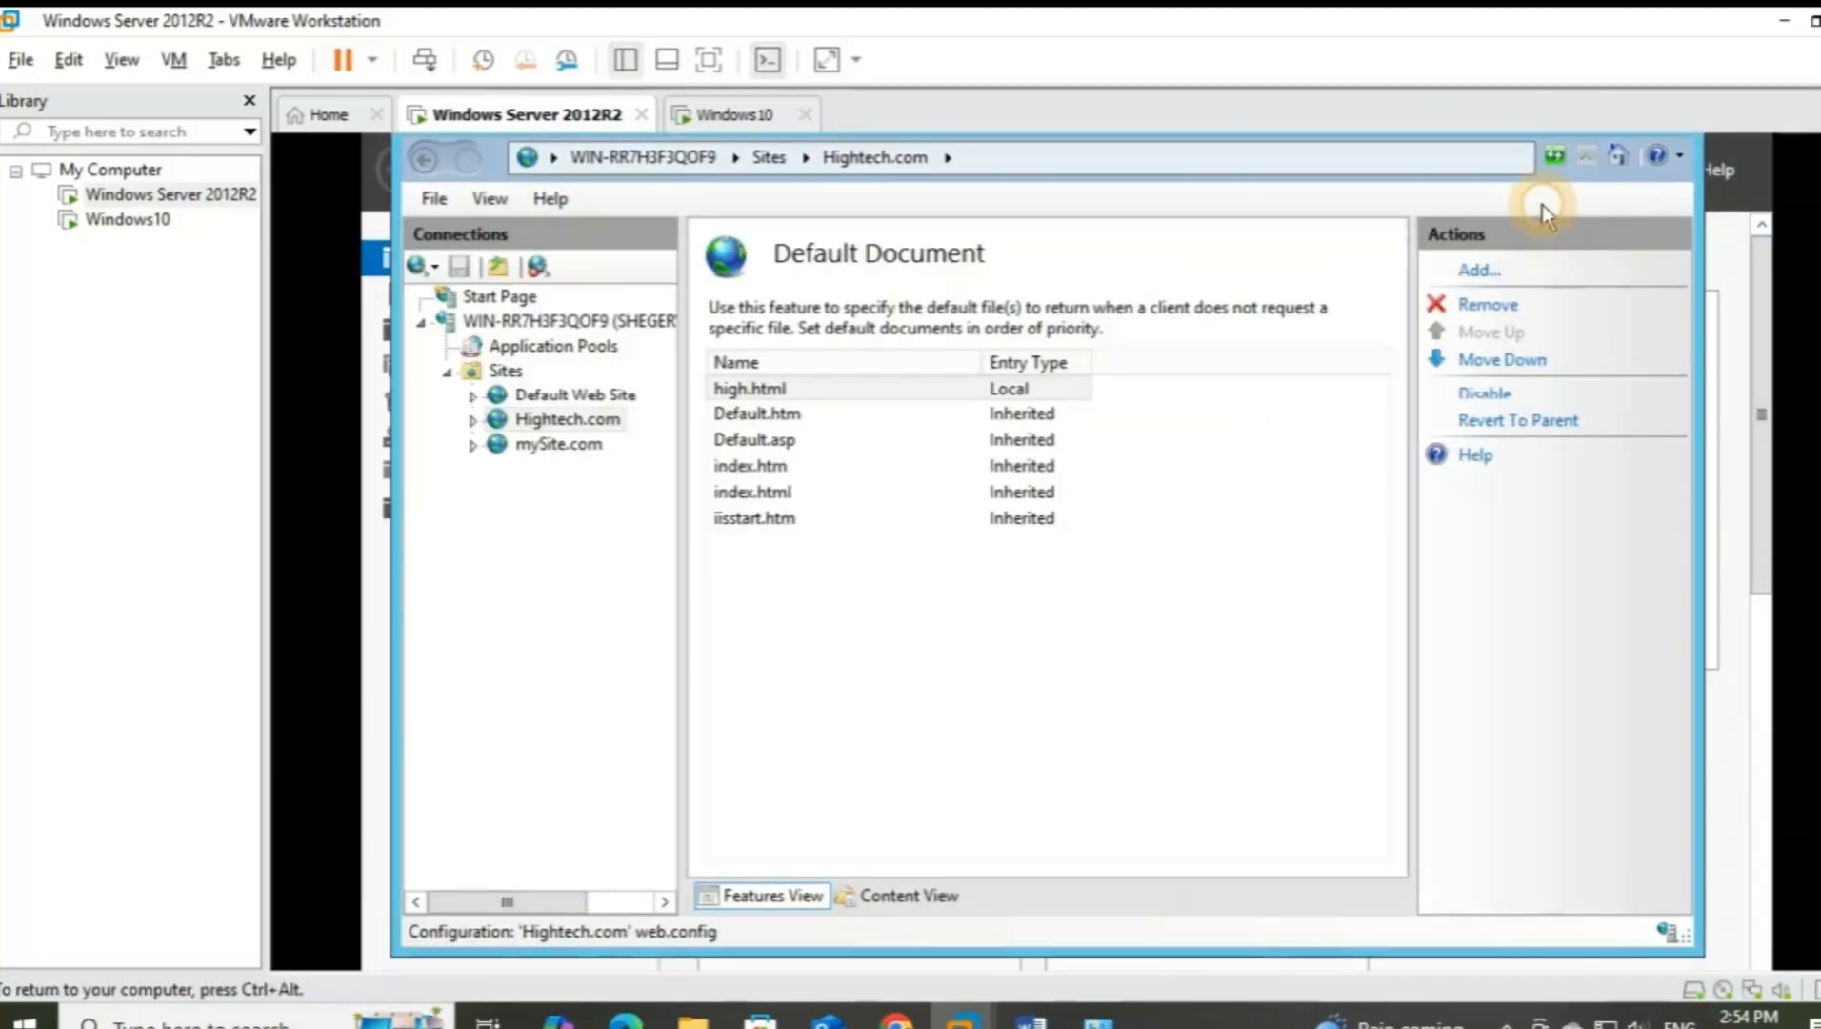
Disable directory browsing for the Hightech.com site and enable it again
left_click(574, 429)
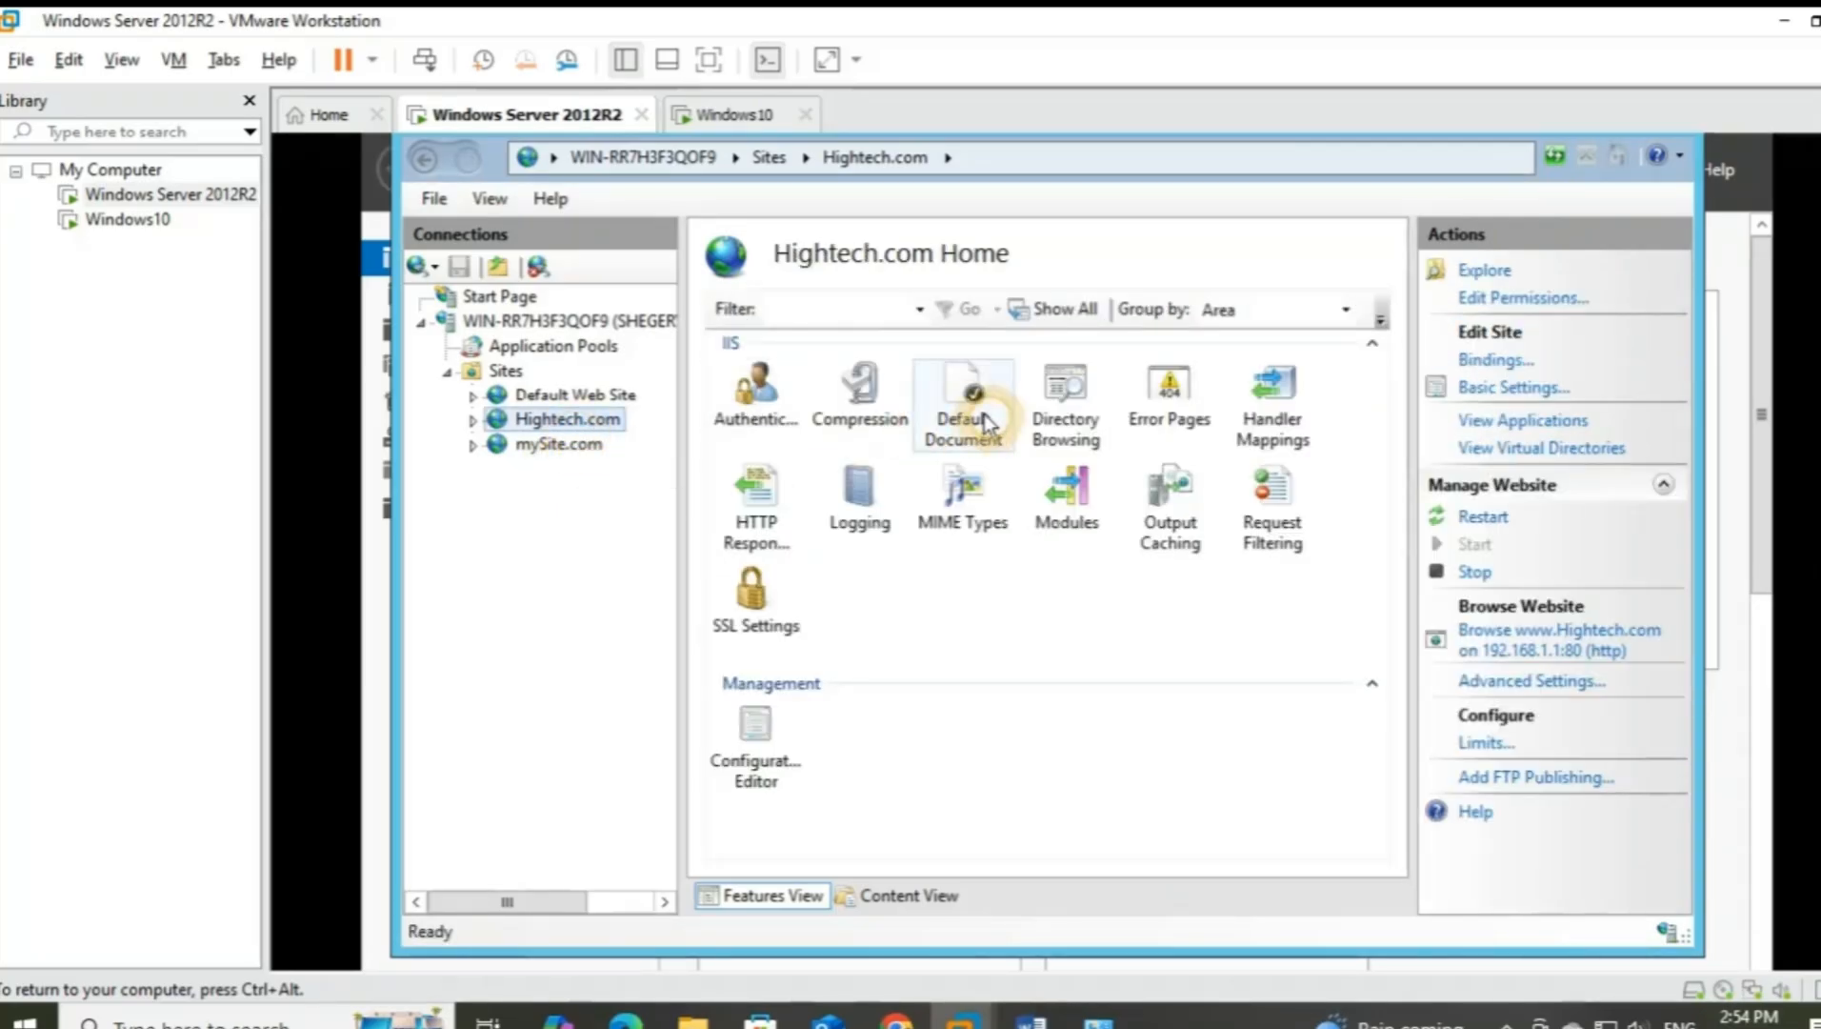
double_click(1062, 419)
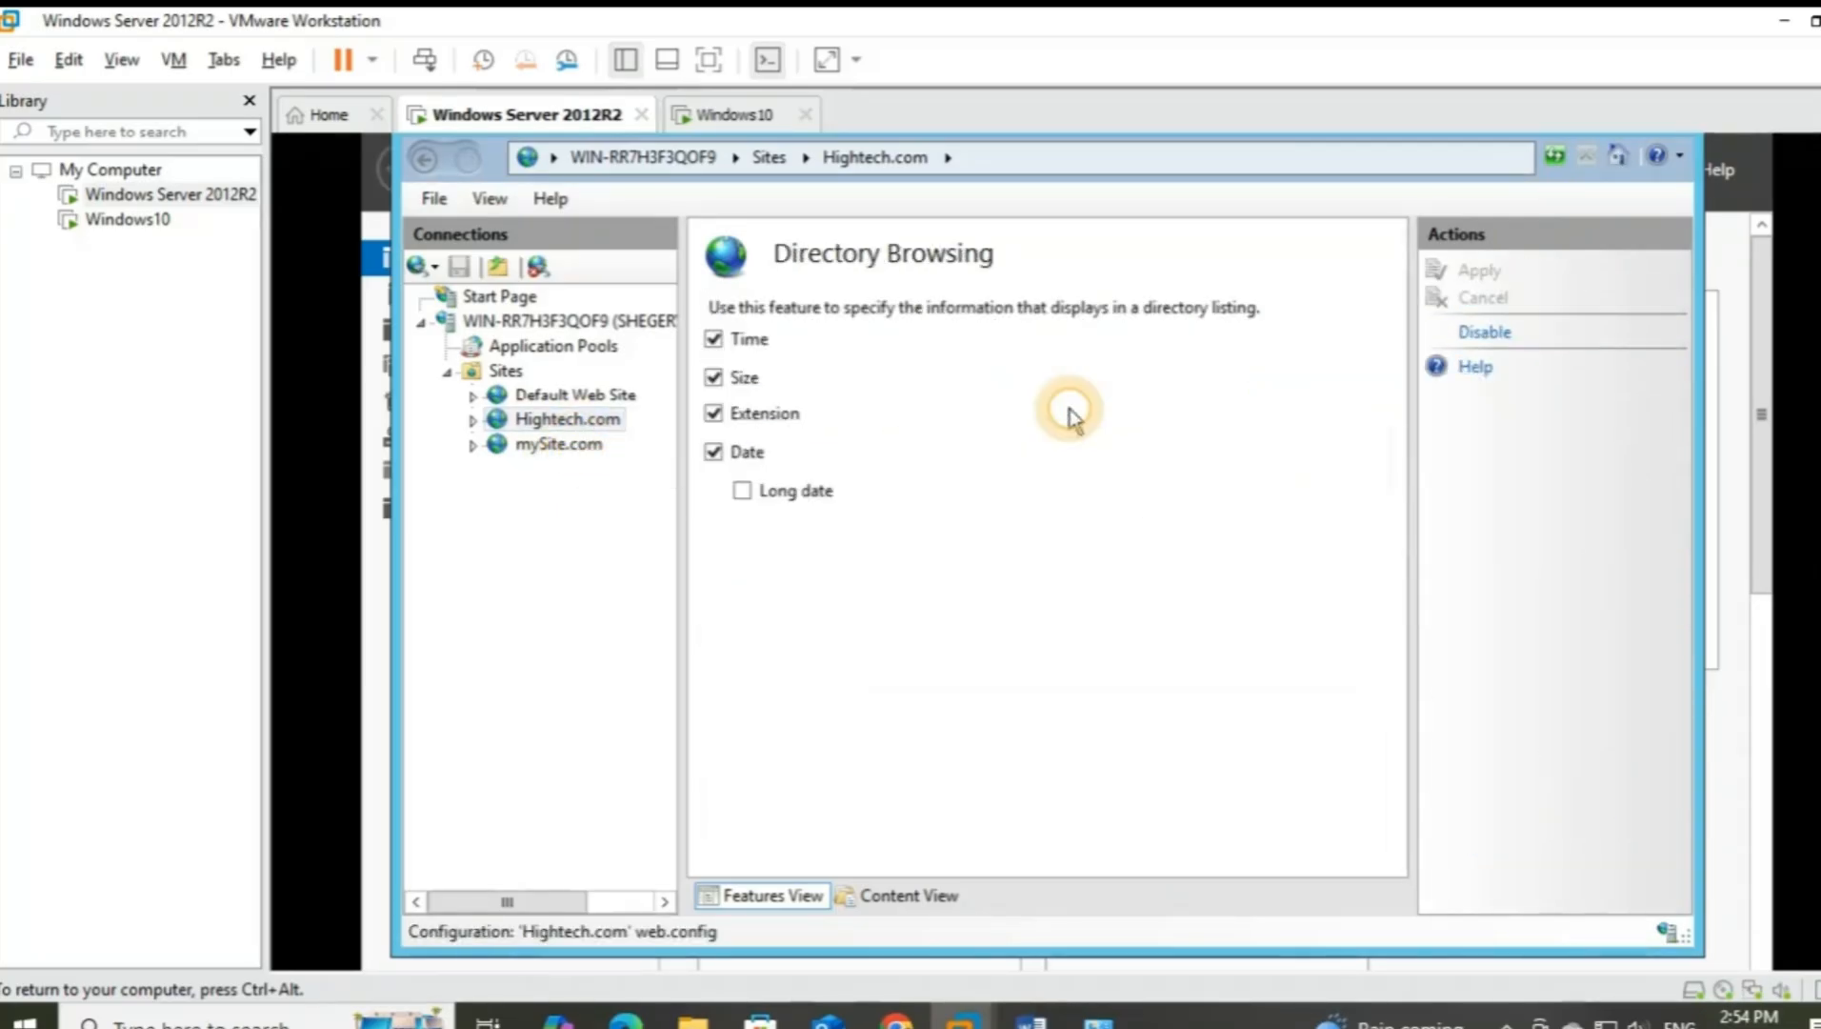
left_click(1491, 333)
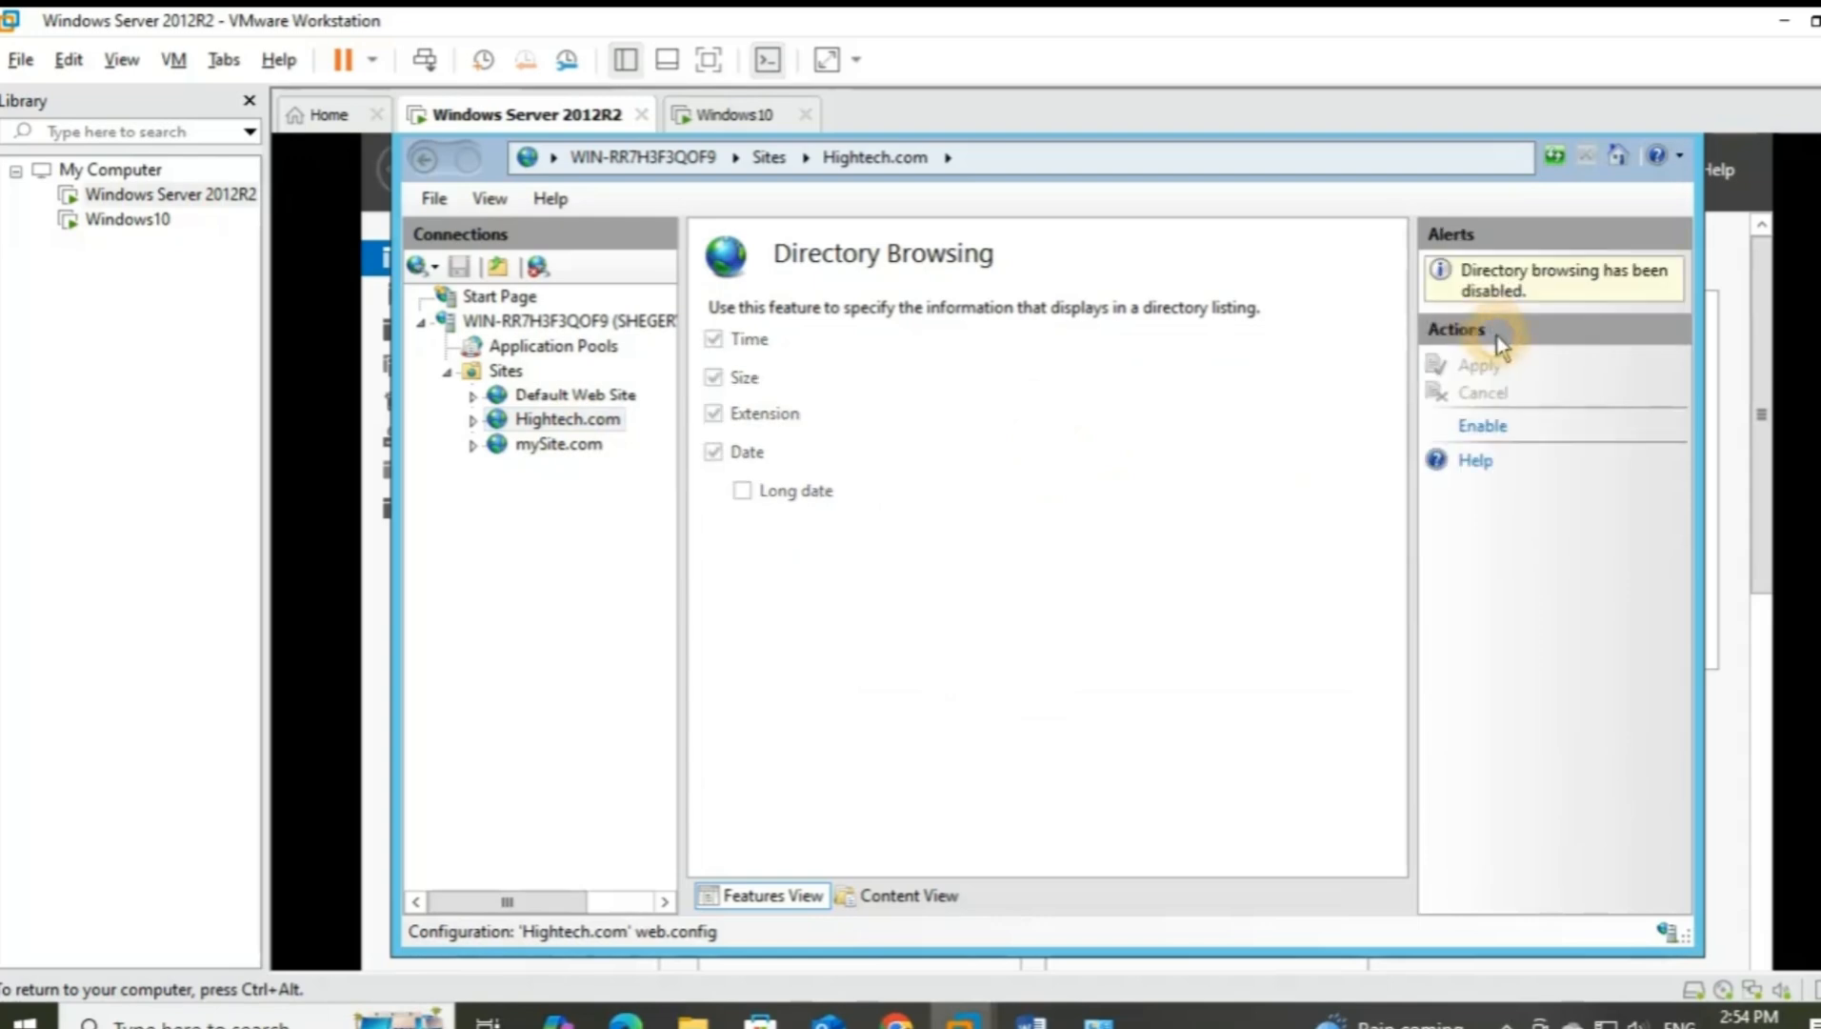
left_click(1492, 425)
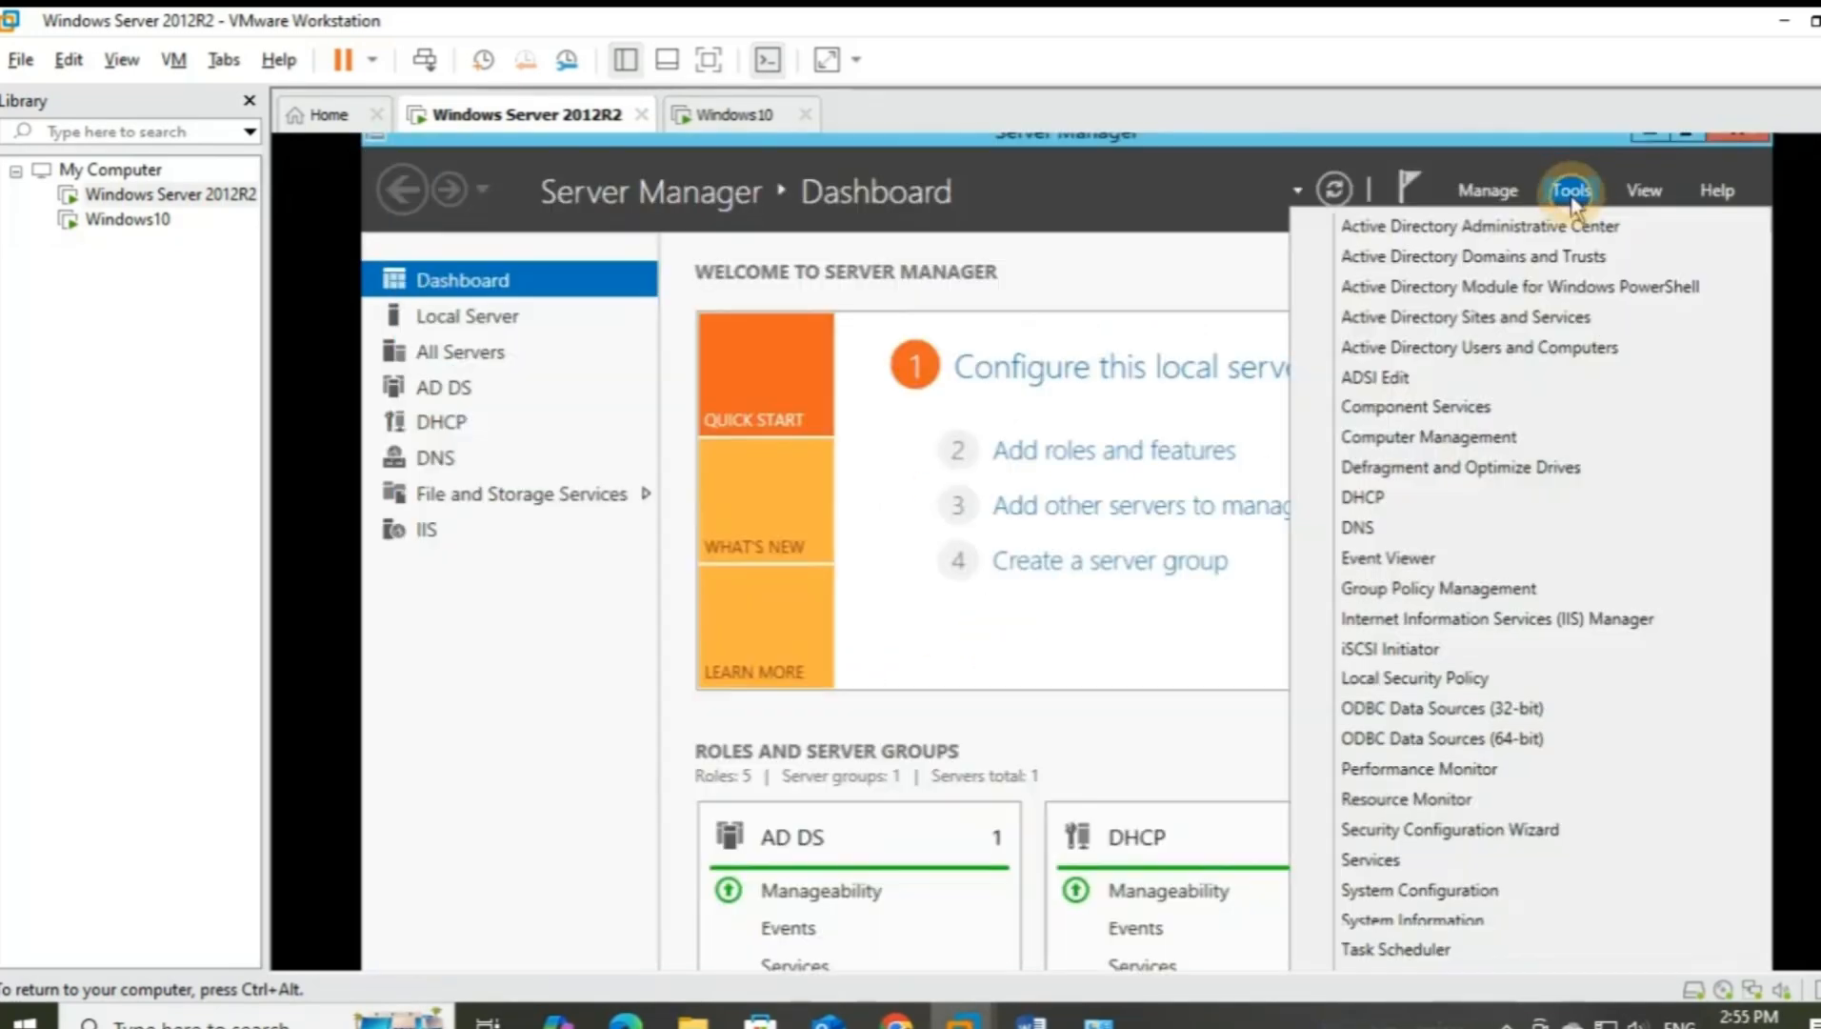
In DNS Manager, start a new primary forward lookup zone that is not stored in Active Directory
left_click(1432, 527)
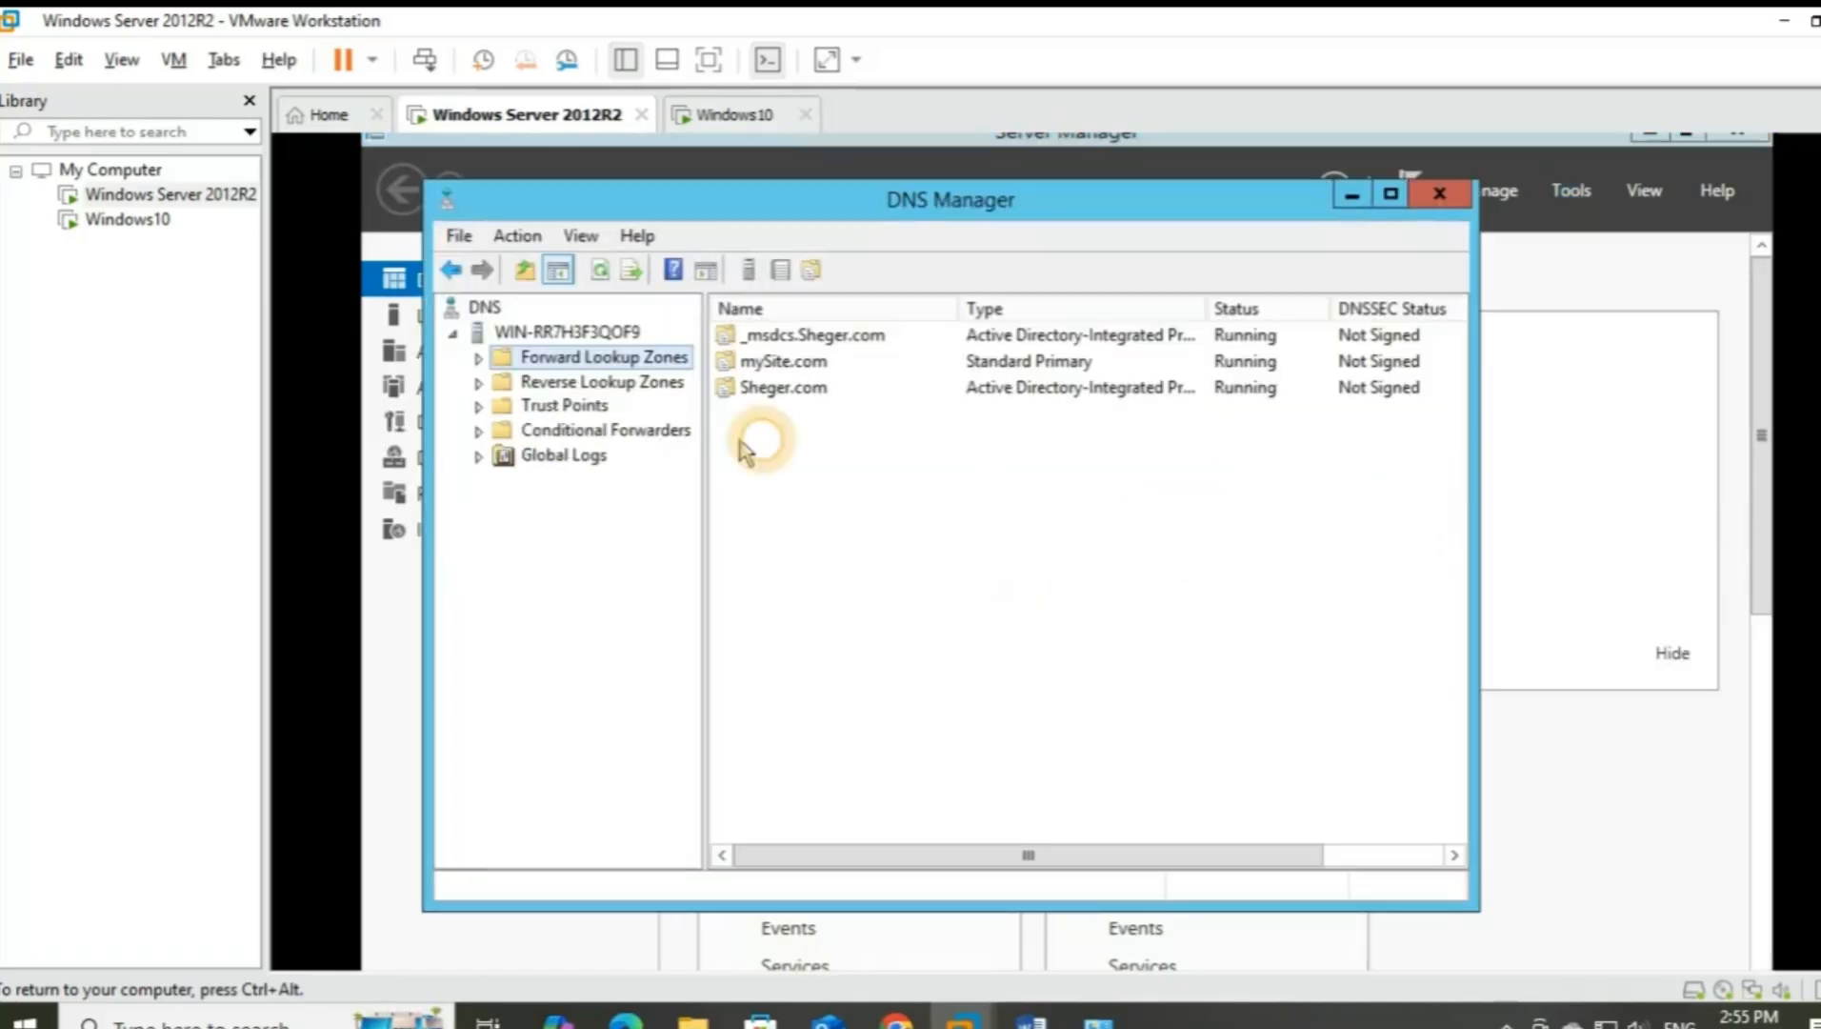
left_click(479, 360)
right_click(593, 357)
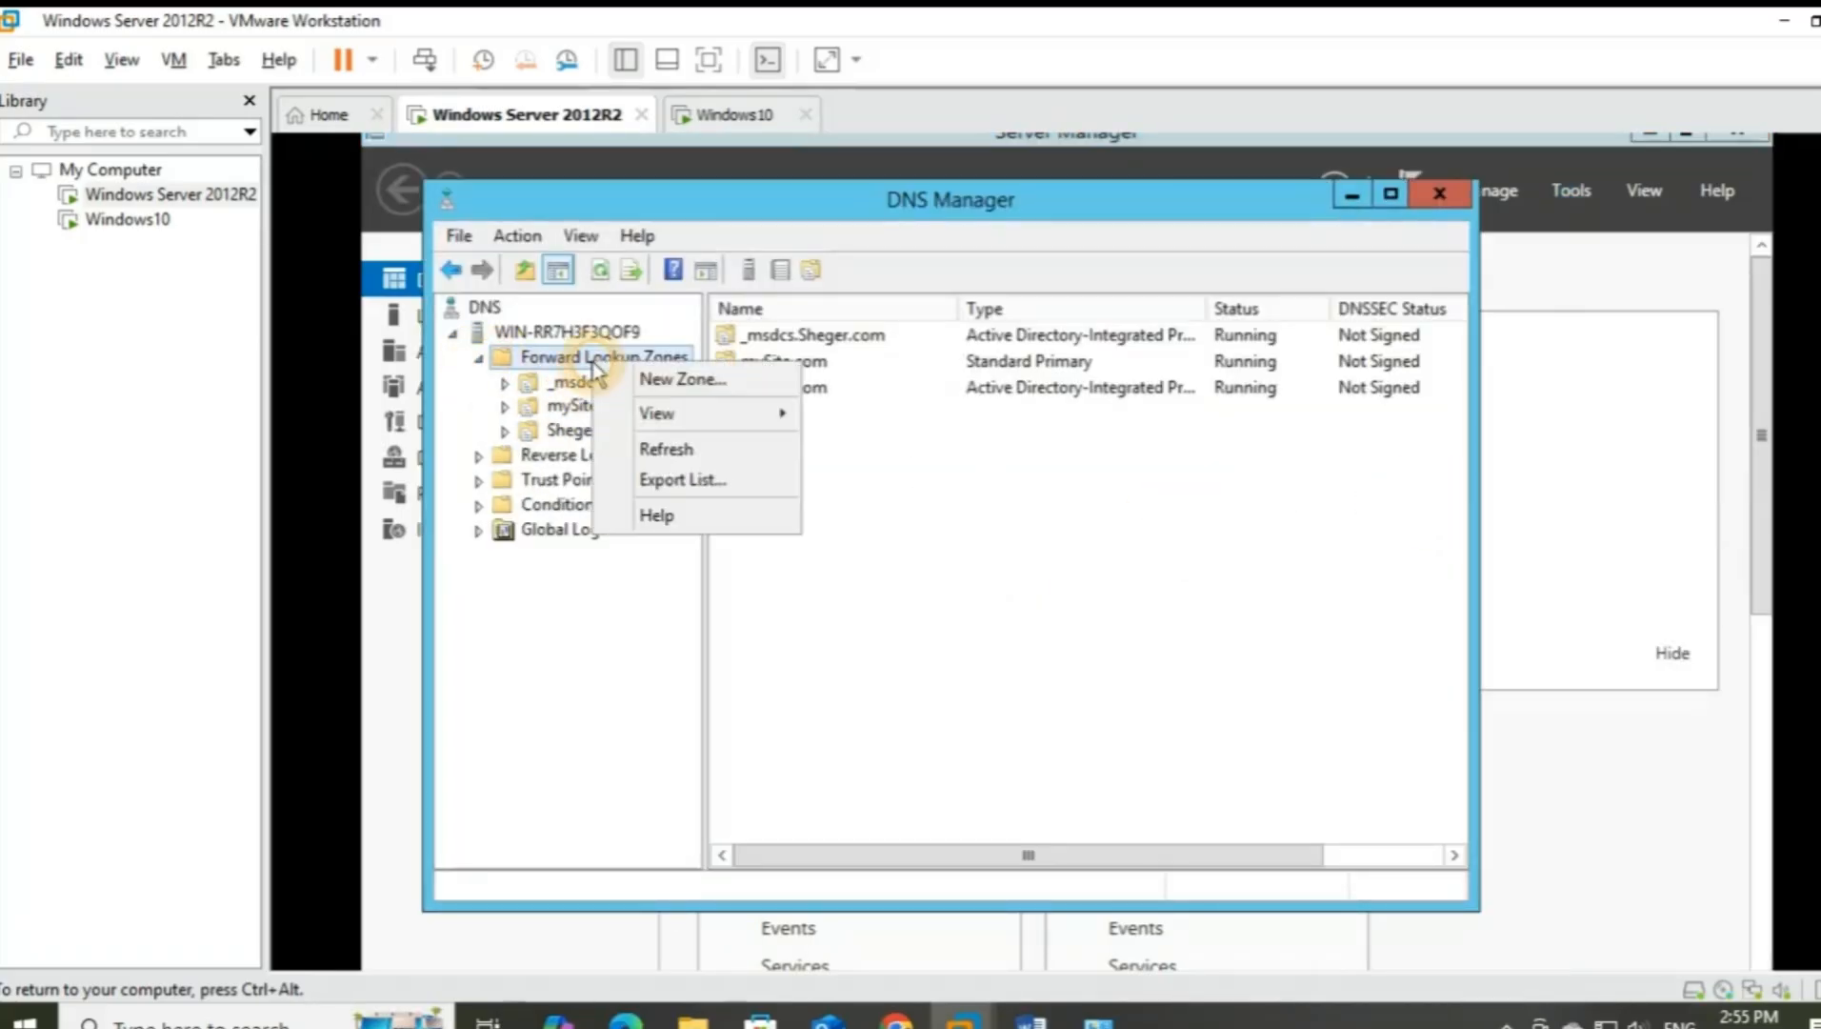
left_click(676, 379)
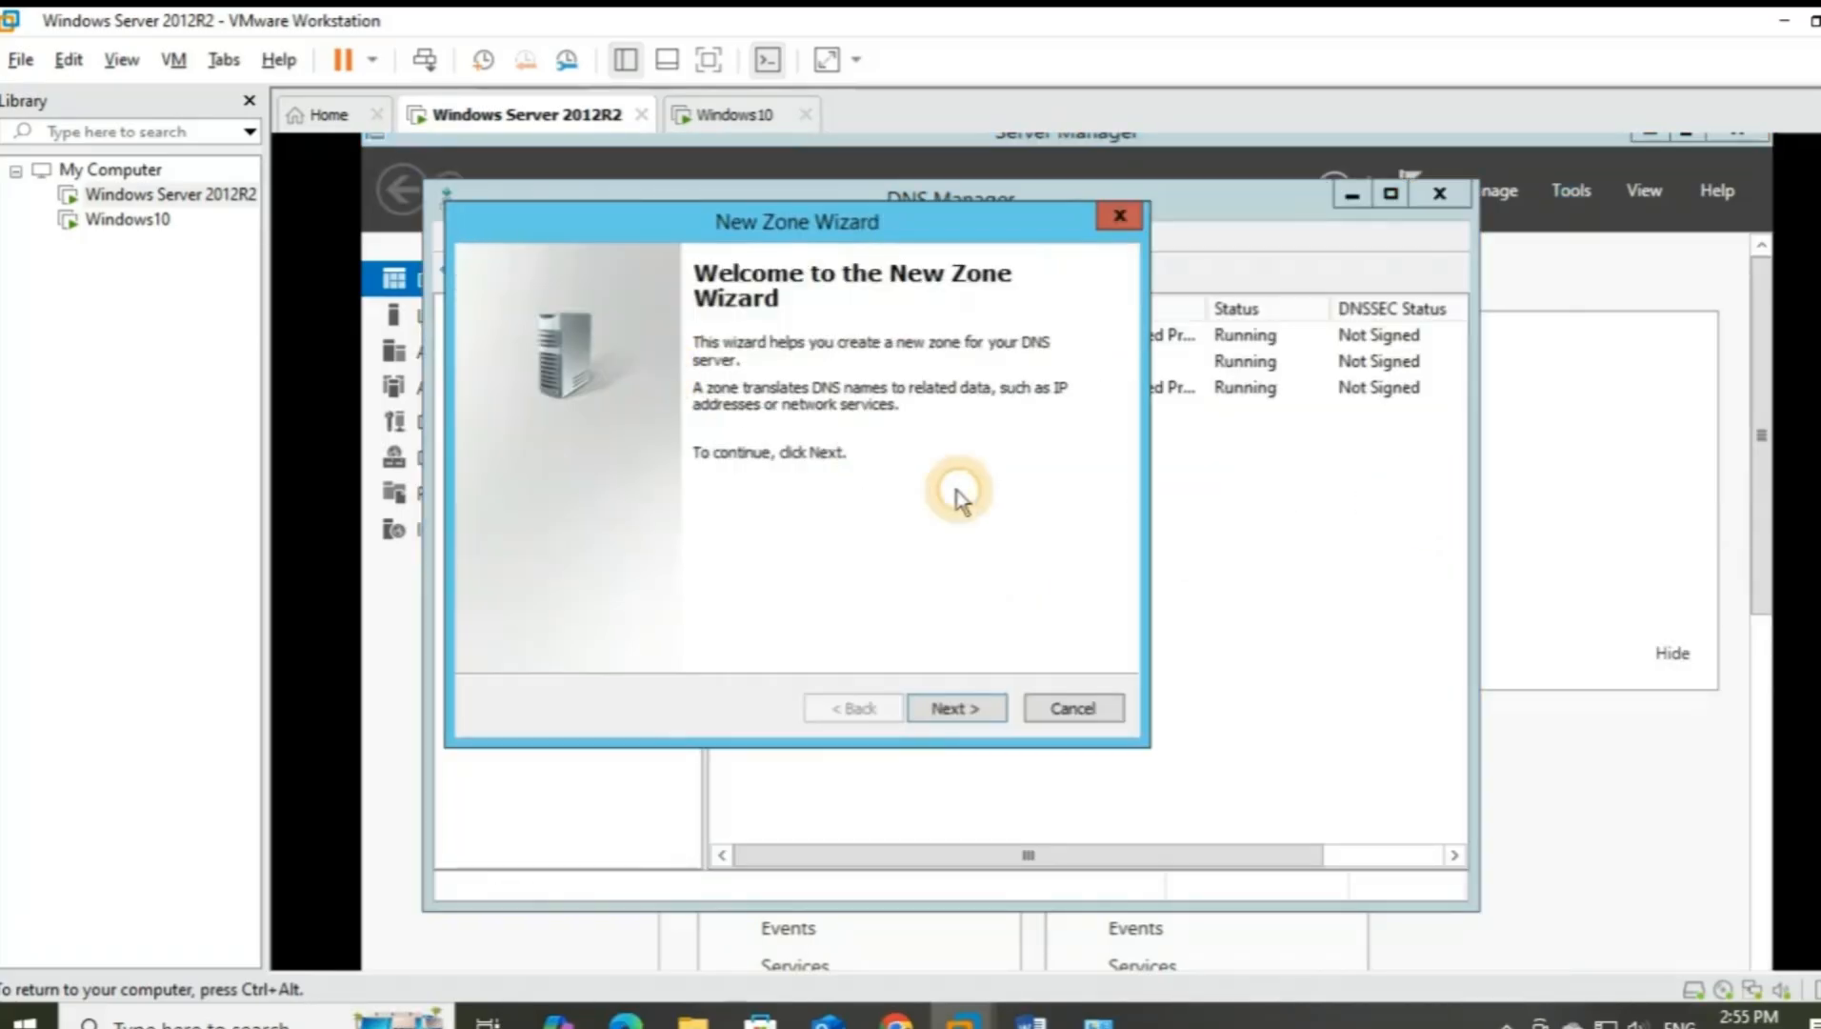
left_click(953, 710)
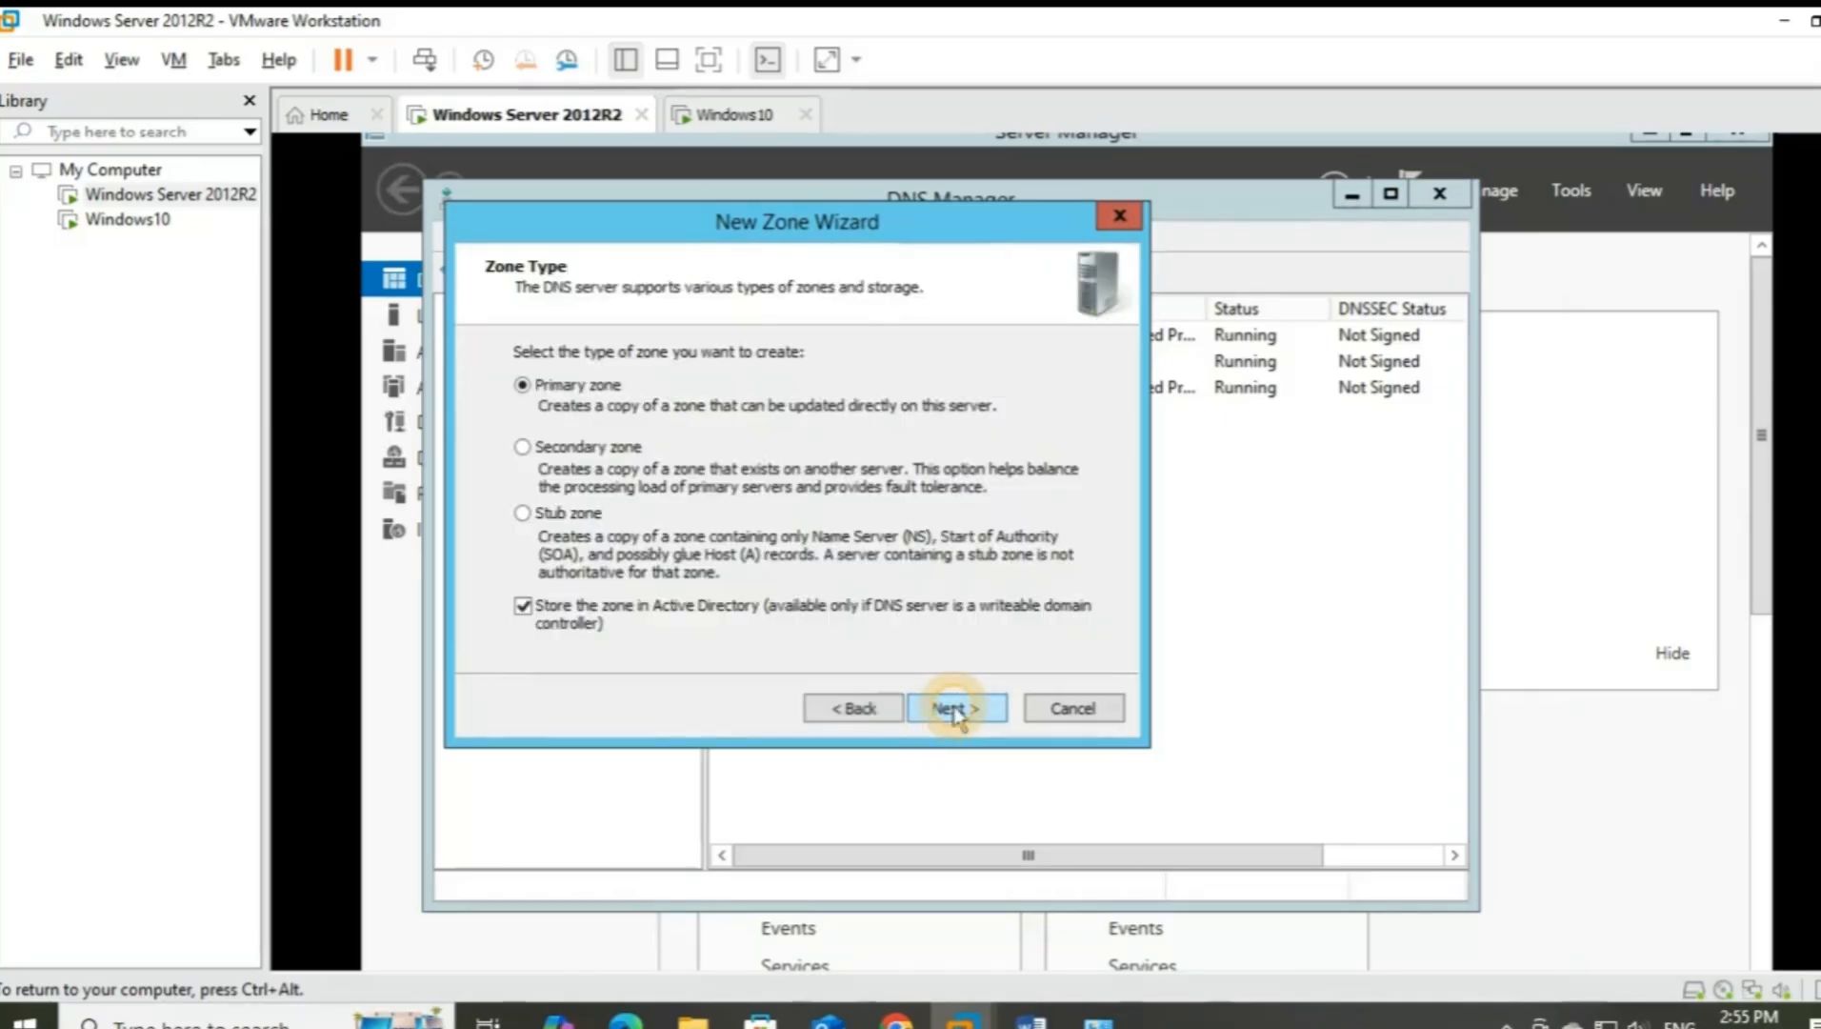
left_click(522, 606)
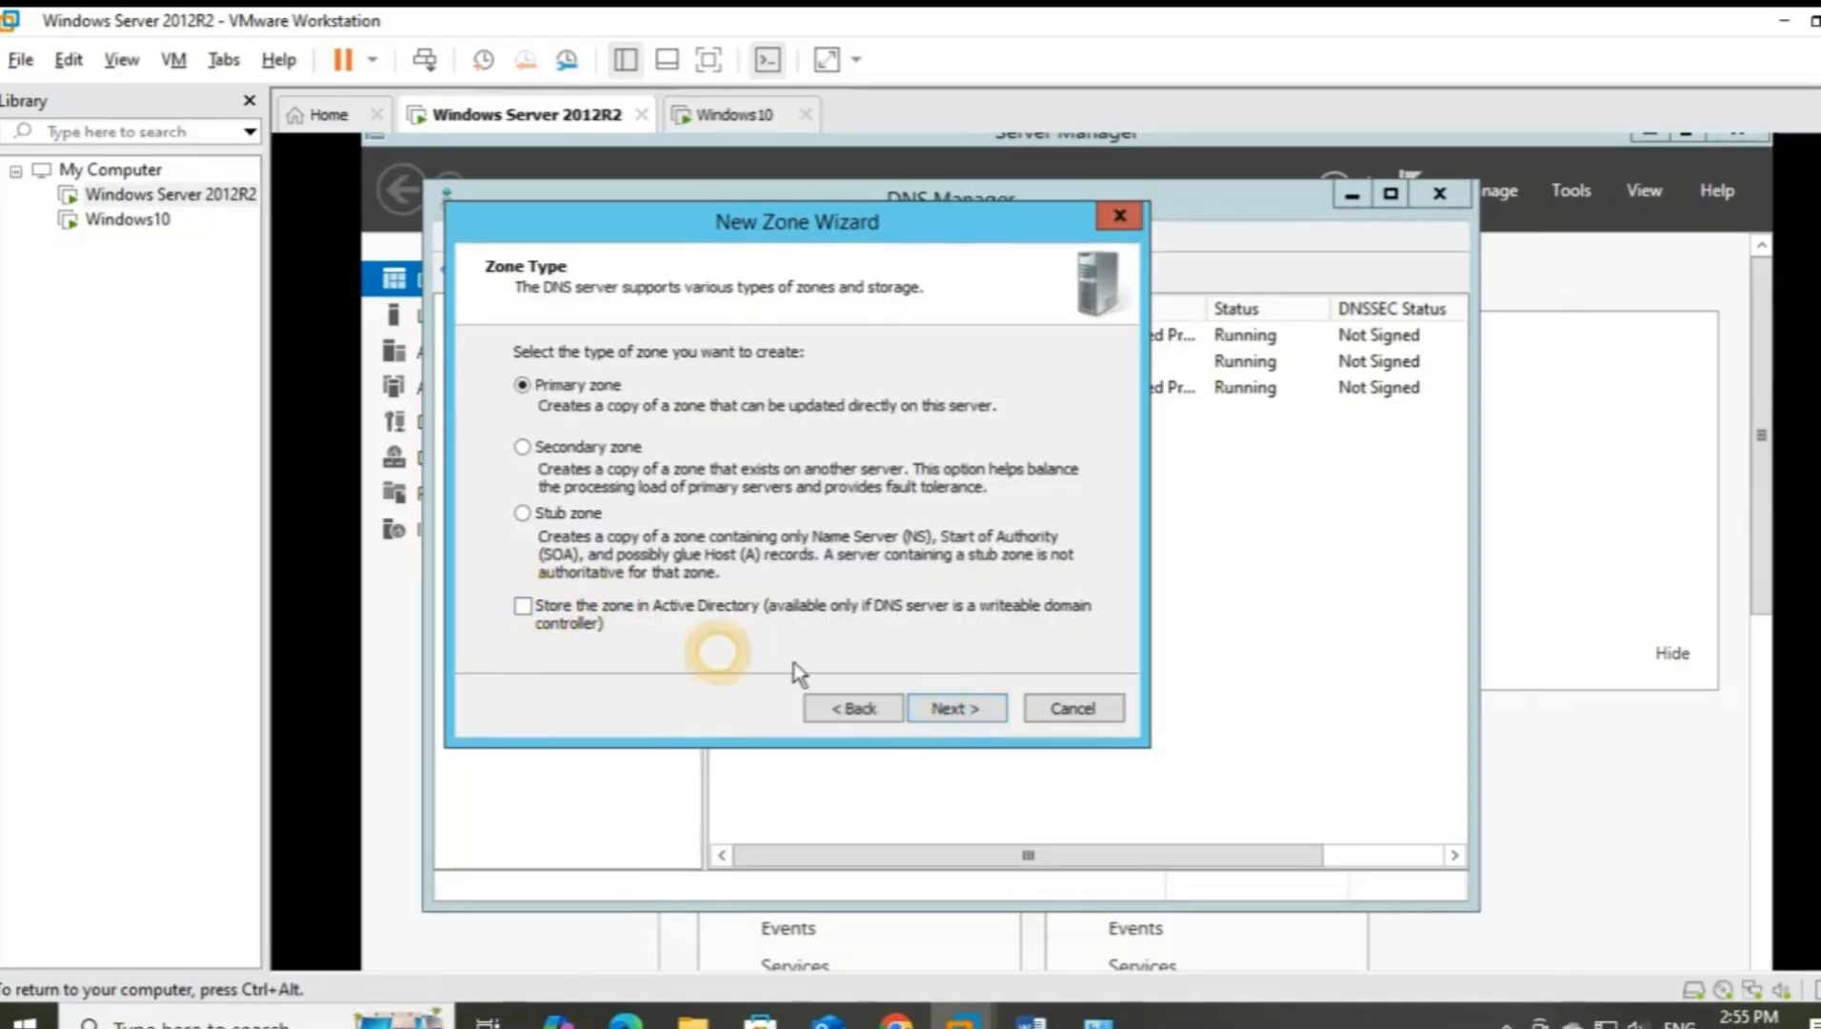
left_click(956, 708)
Name the zone Hightech.com and create it with the new zone file Hightech.com.dns
left_click(627, 492)
type("Hightech.com")
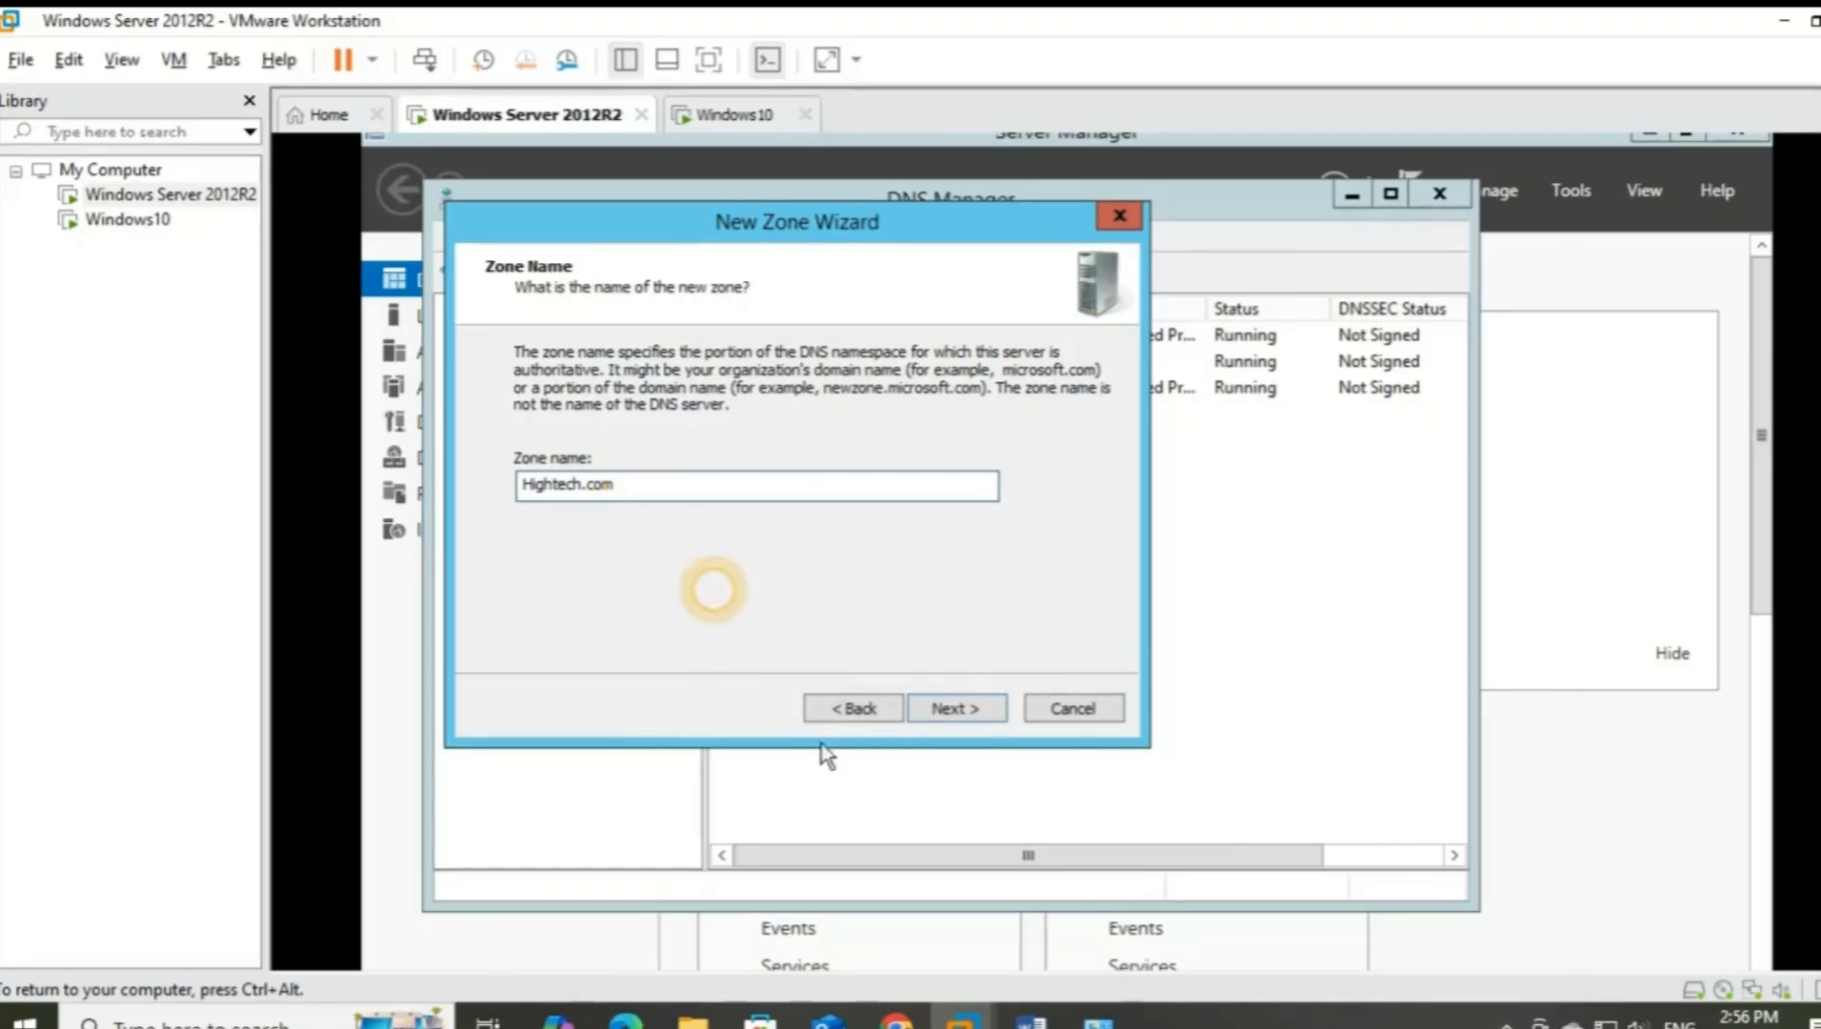
left_click(960, 710)
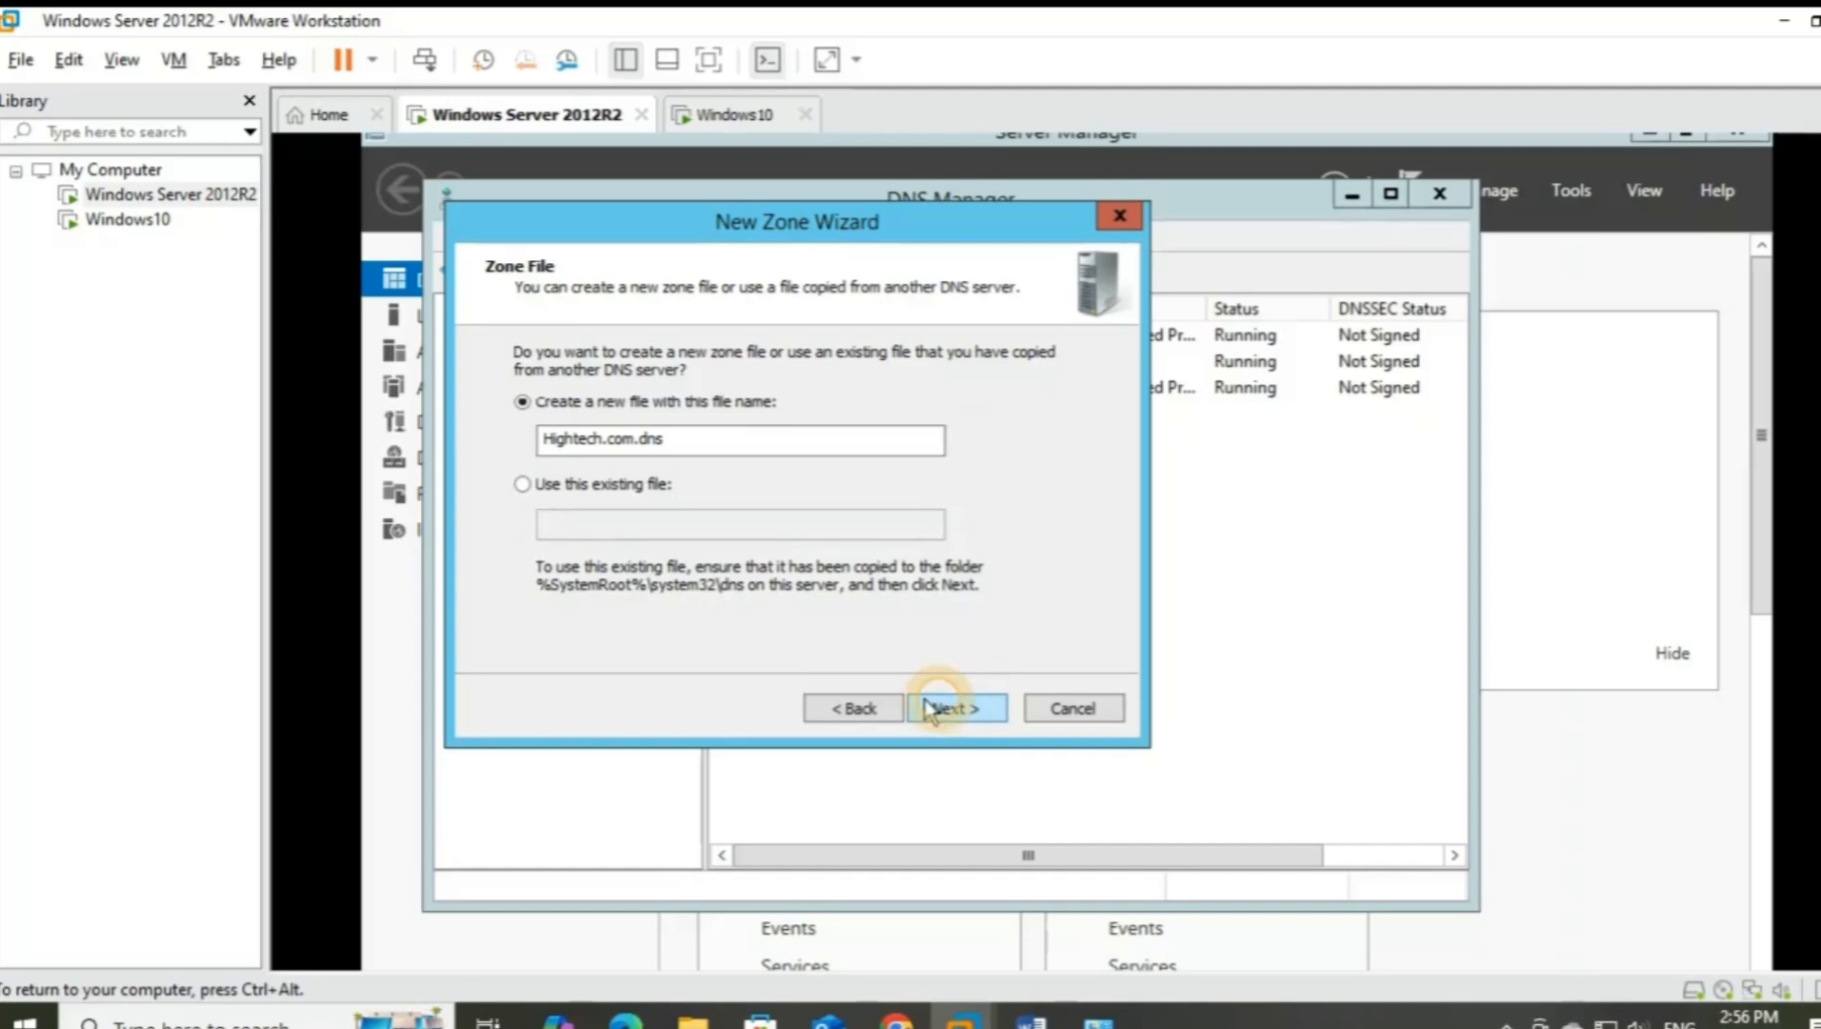
left_click(952, 709)
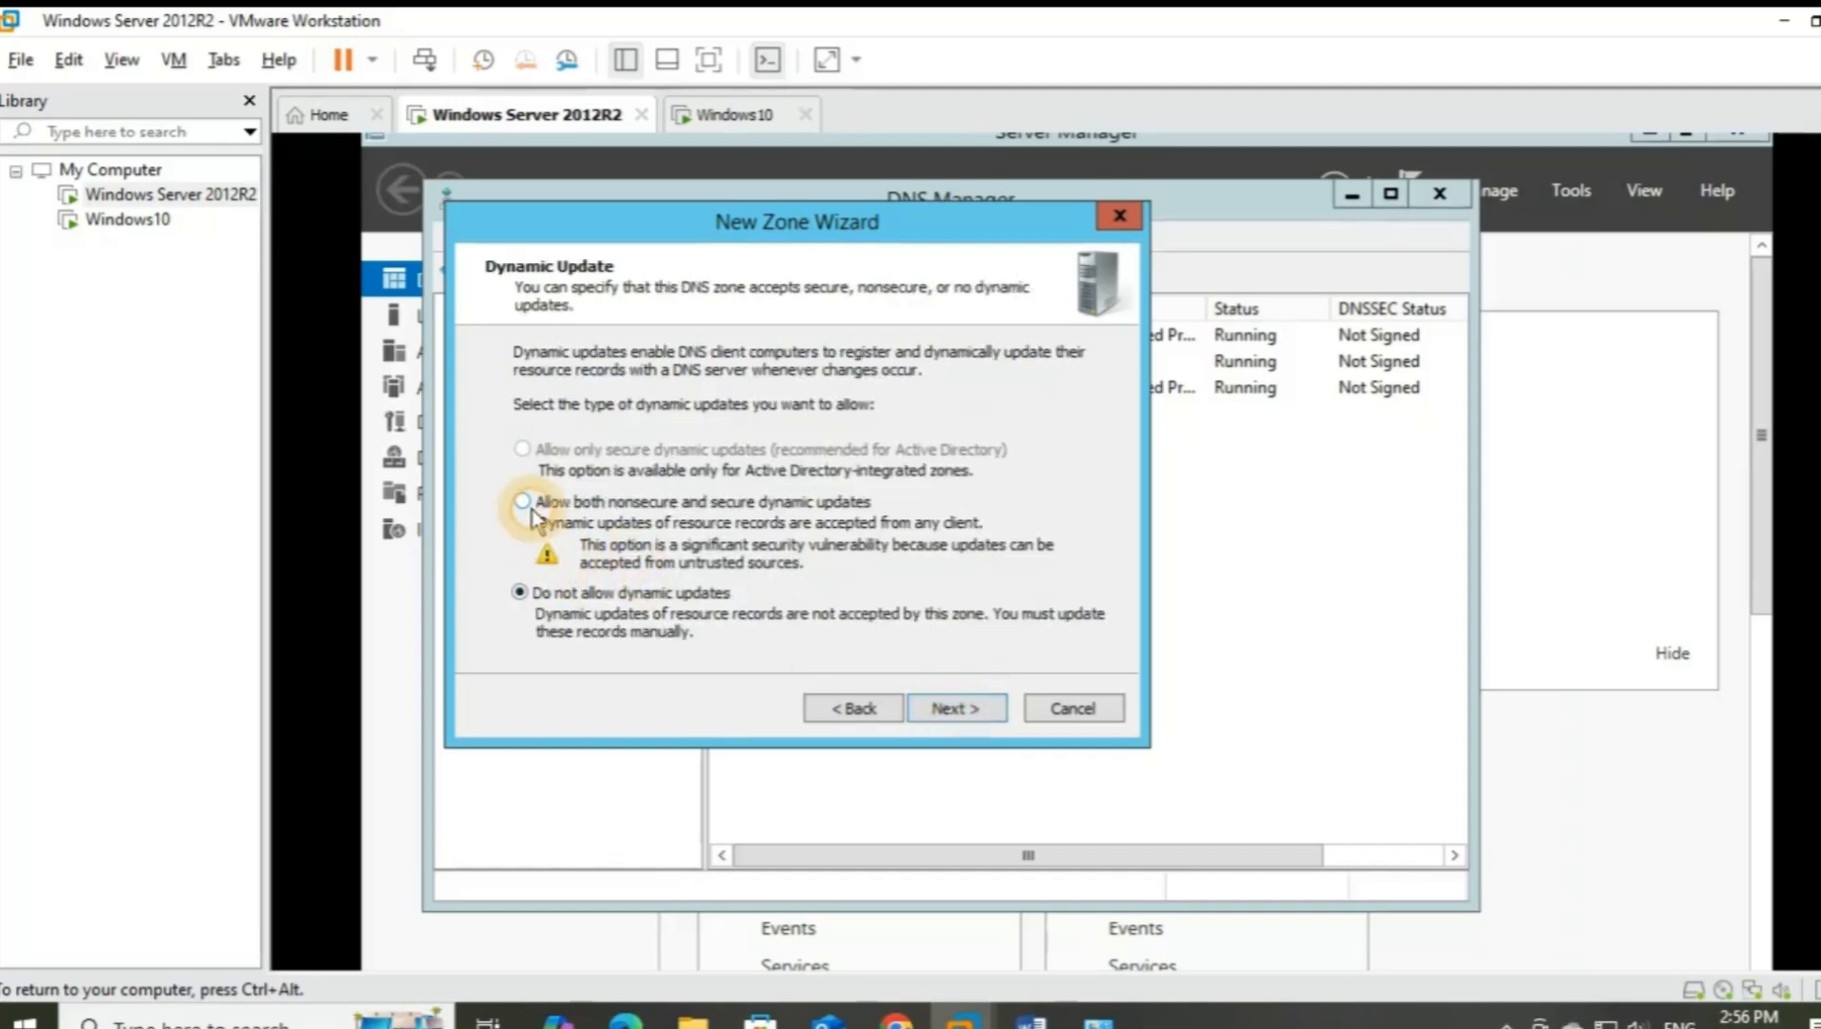
left_click(984, 721)
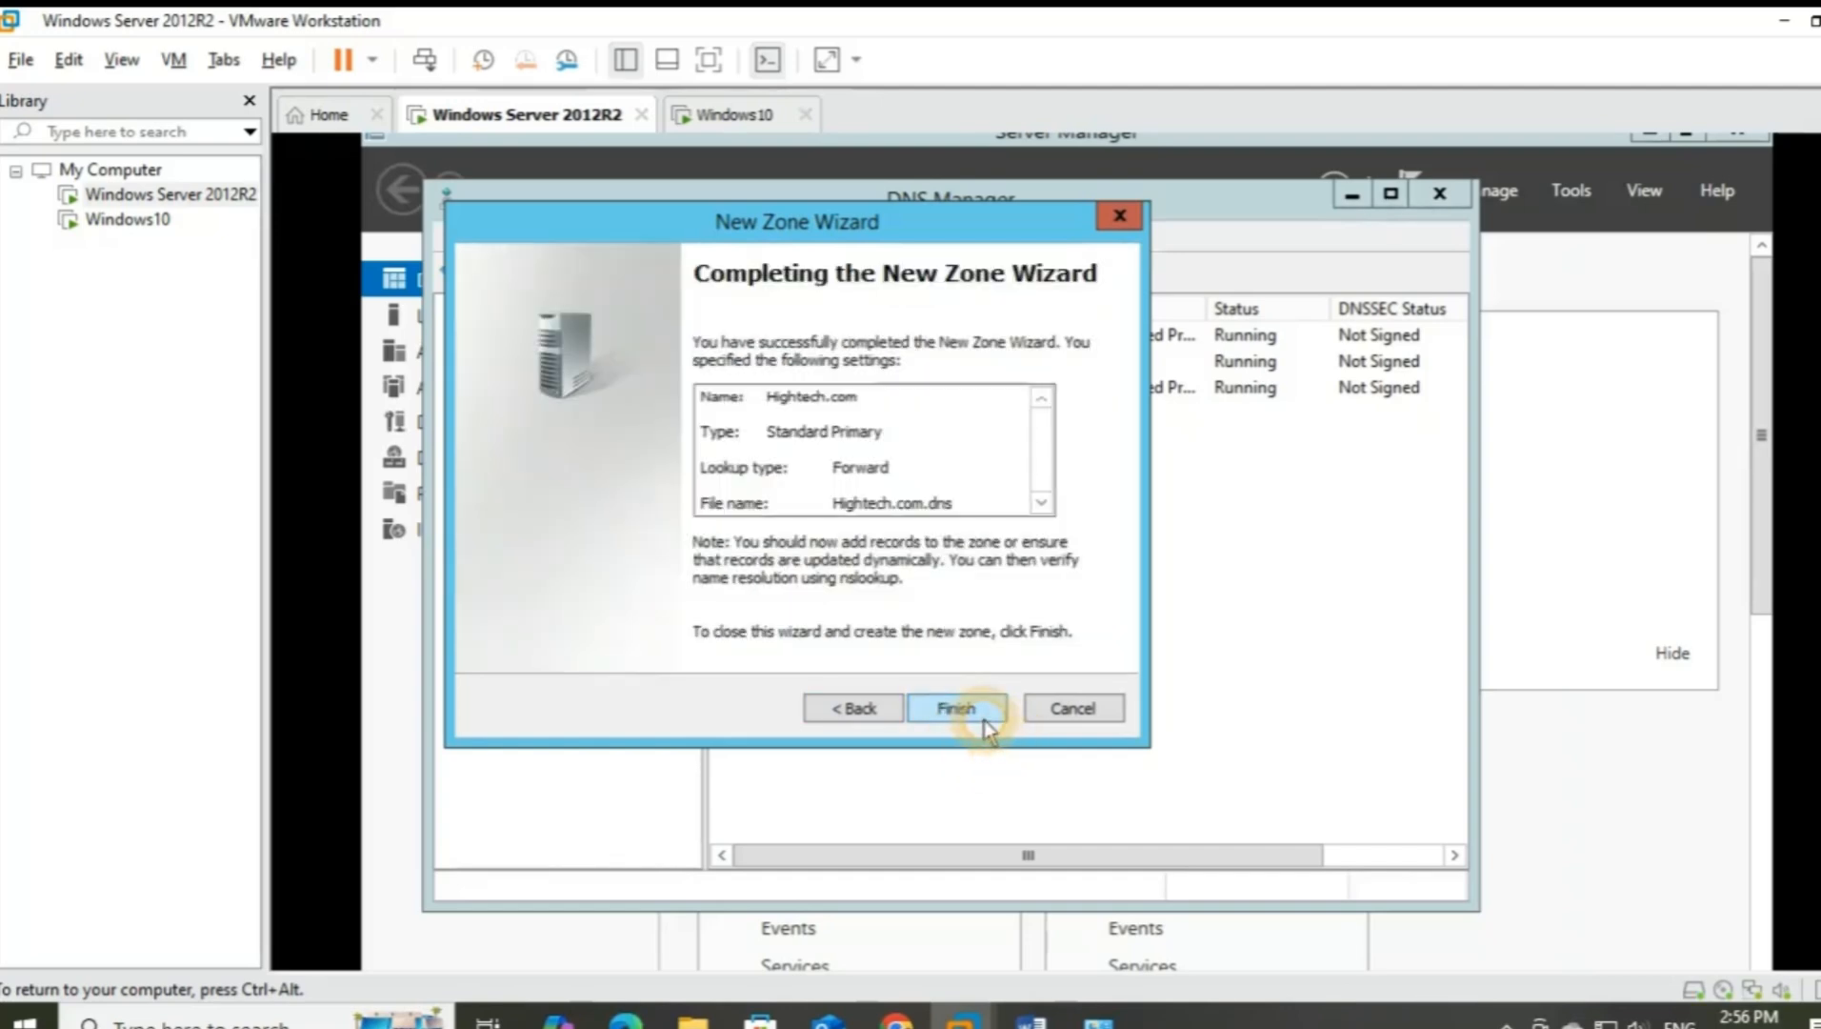
left_click(984, 721)
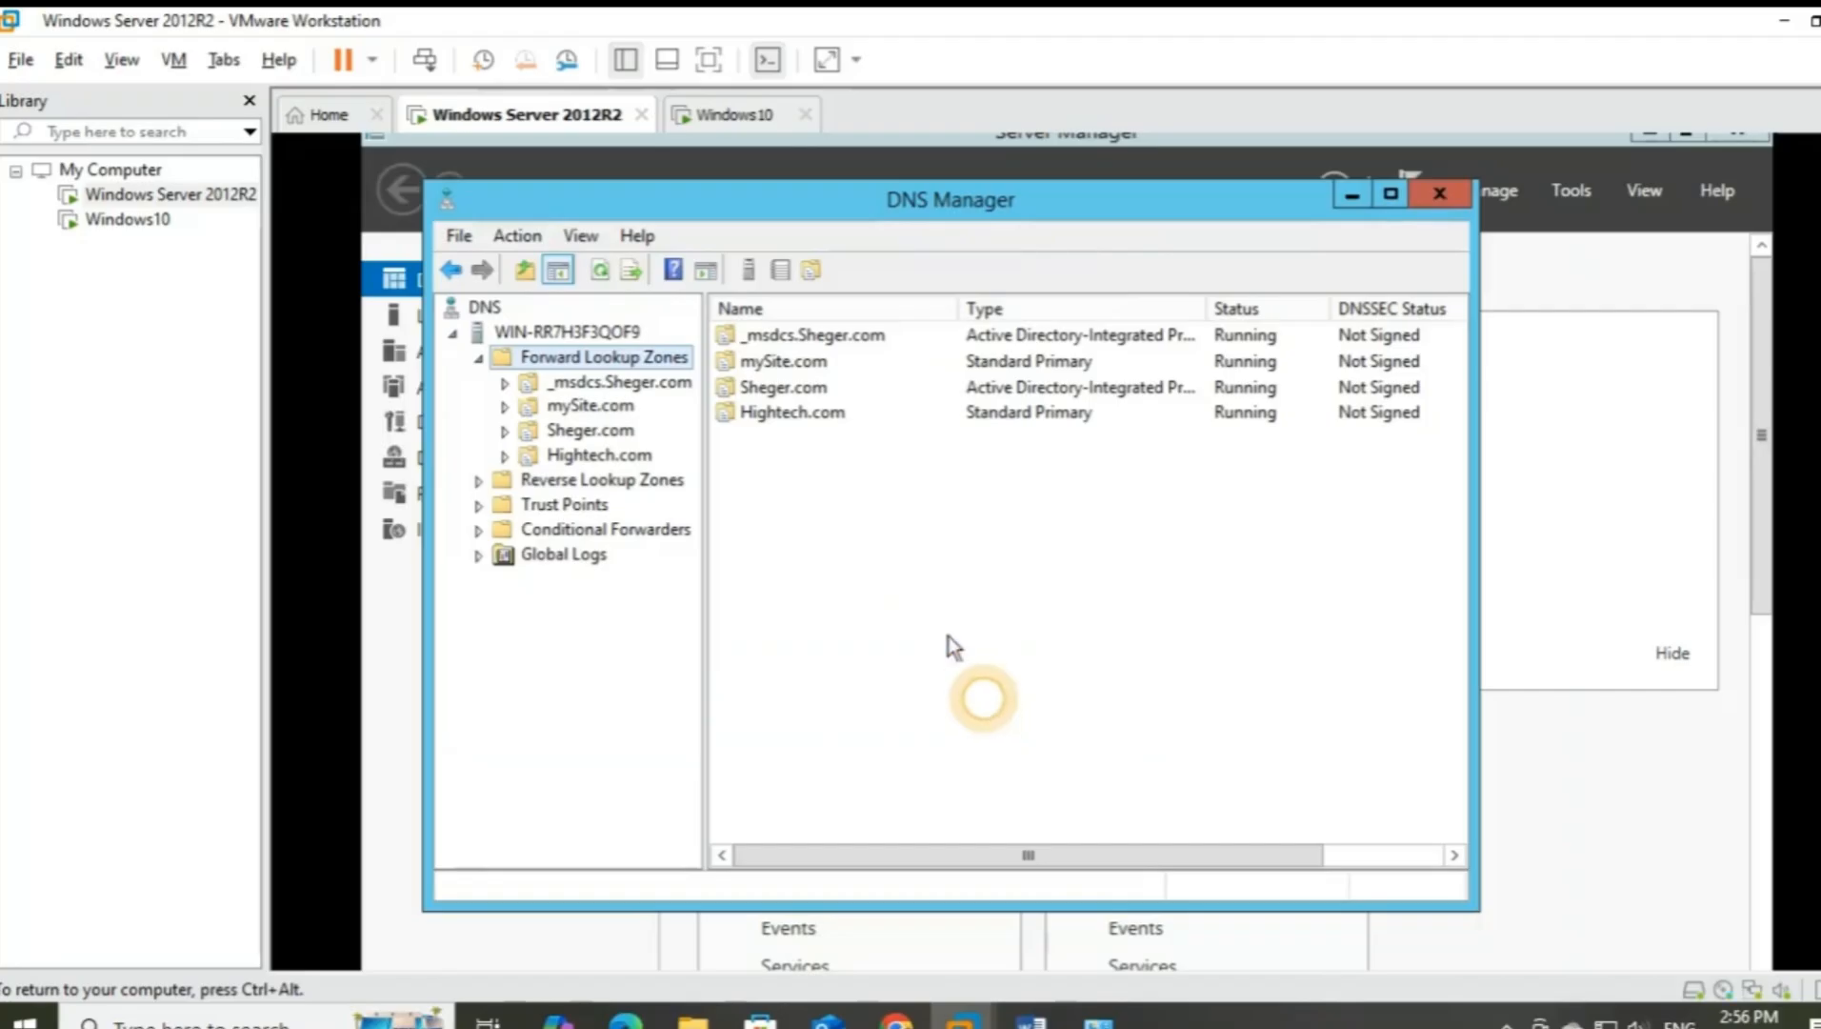
Open the Hightech.com zone and start a new host (A) record named high
left_click(817, 393)
left_click(800, 415)
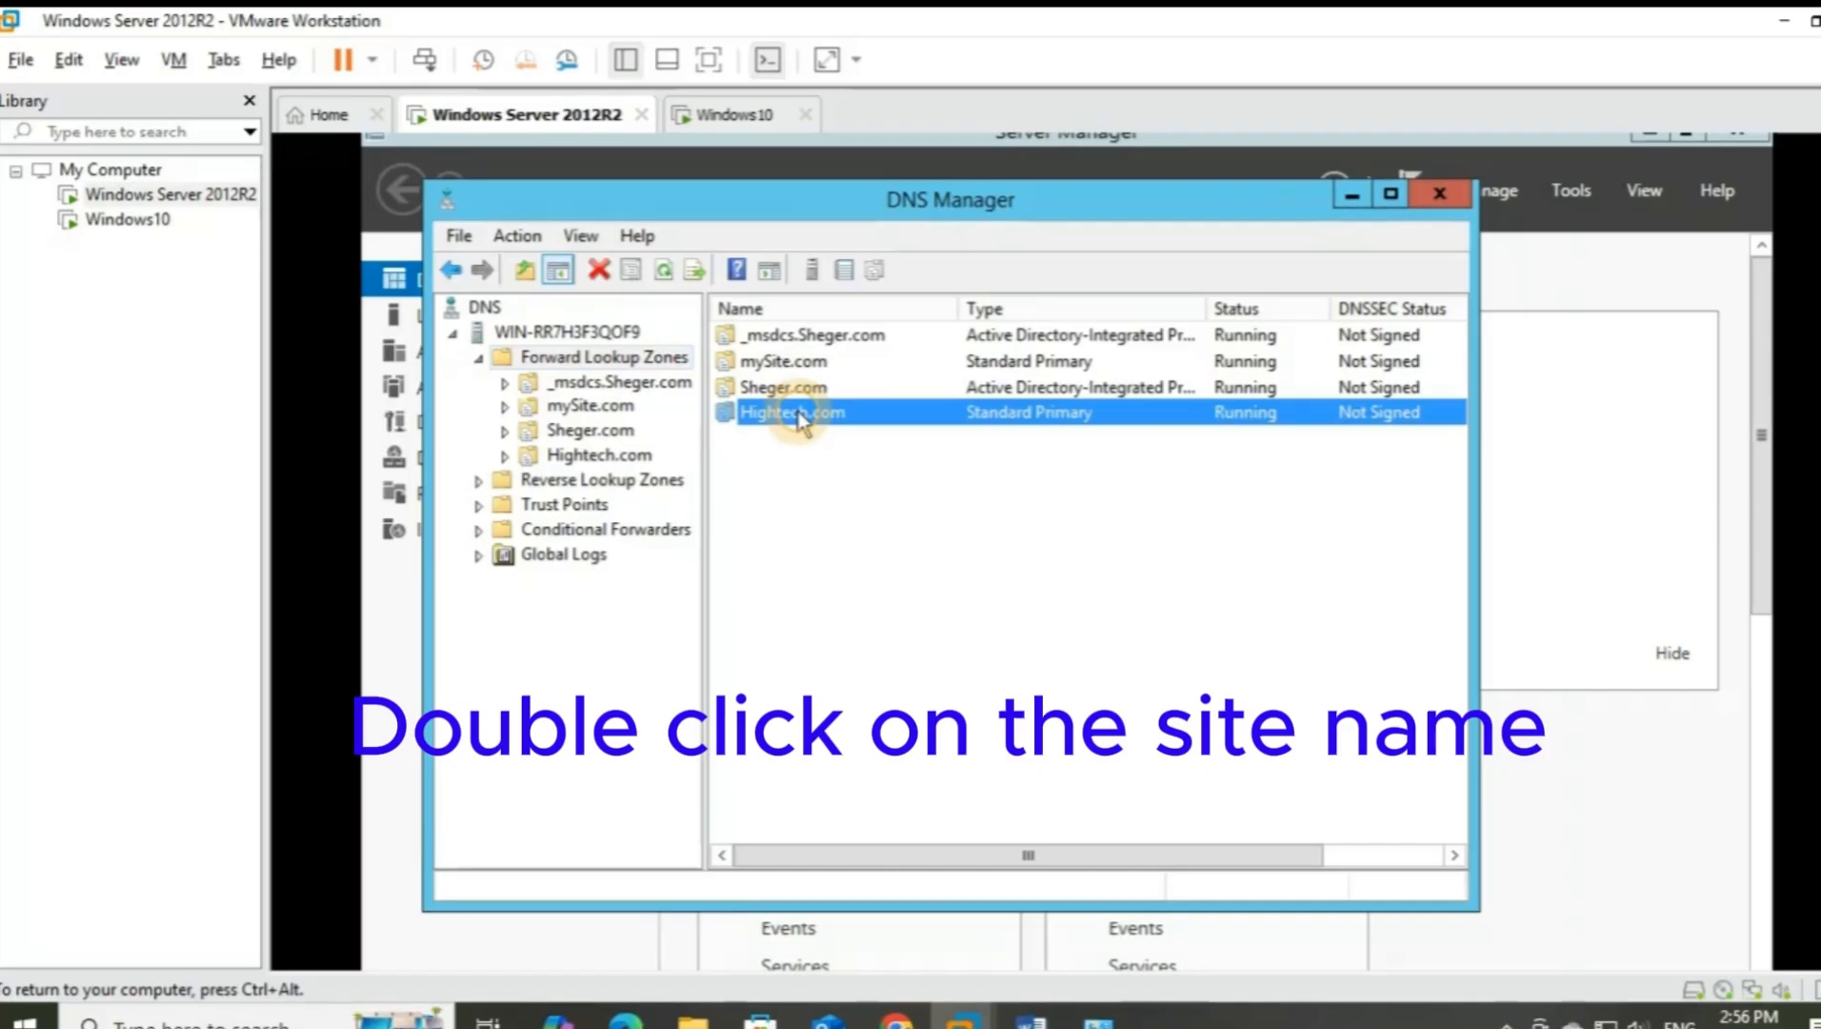
double_click(799, 415)
right_click(636, 461)
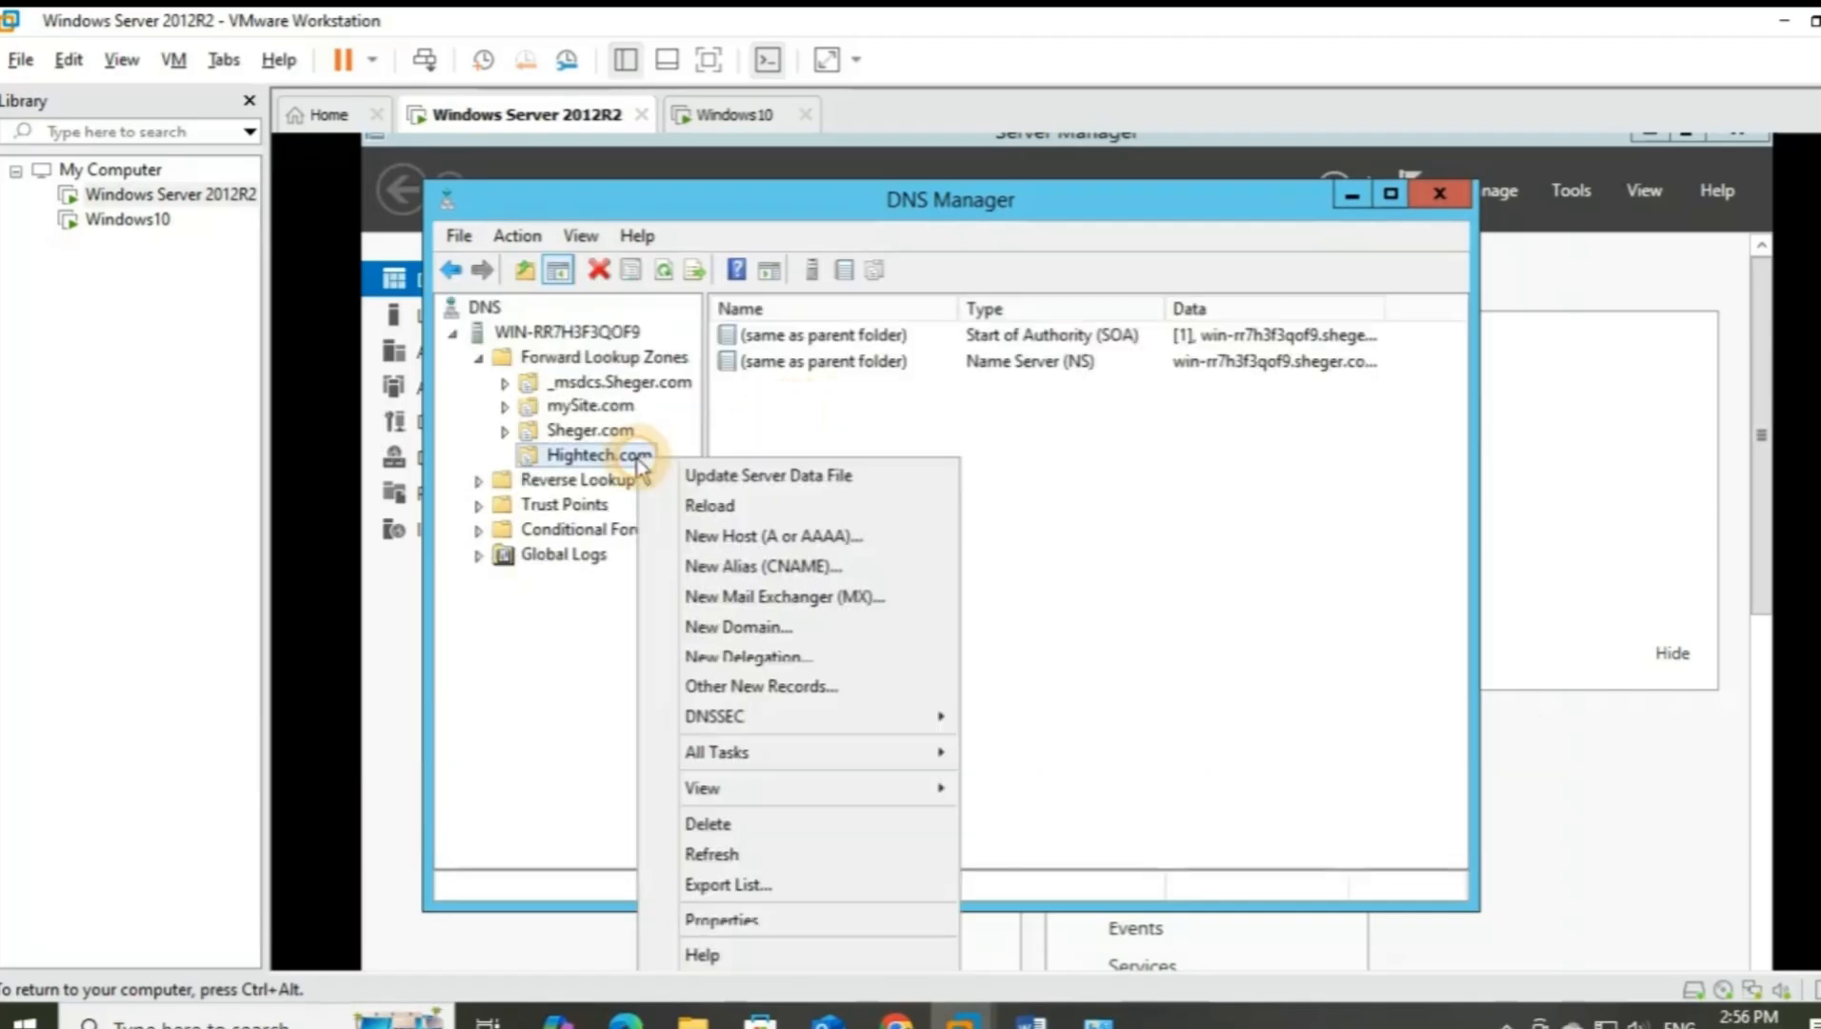
left_click(775, 536)
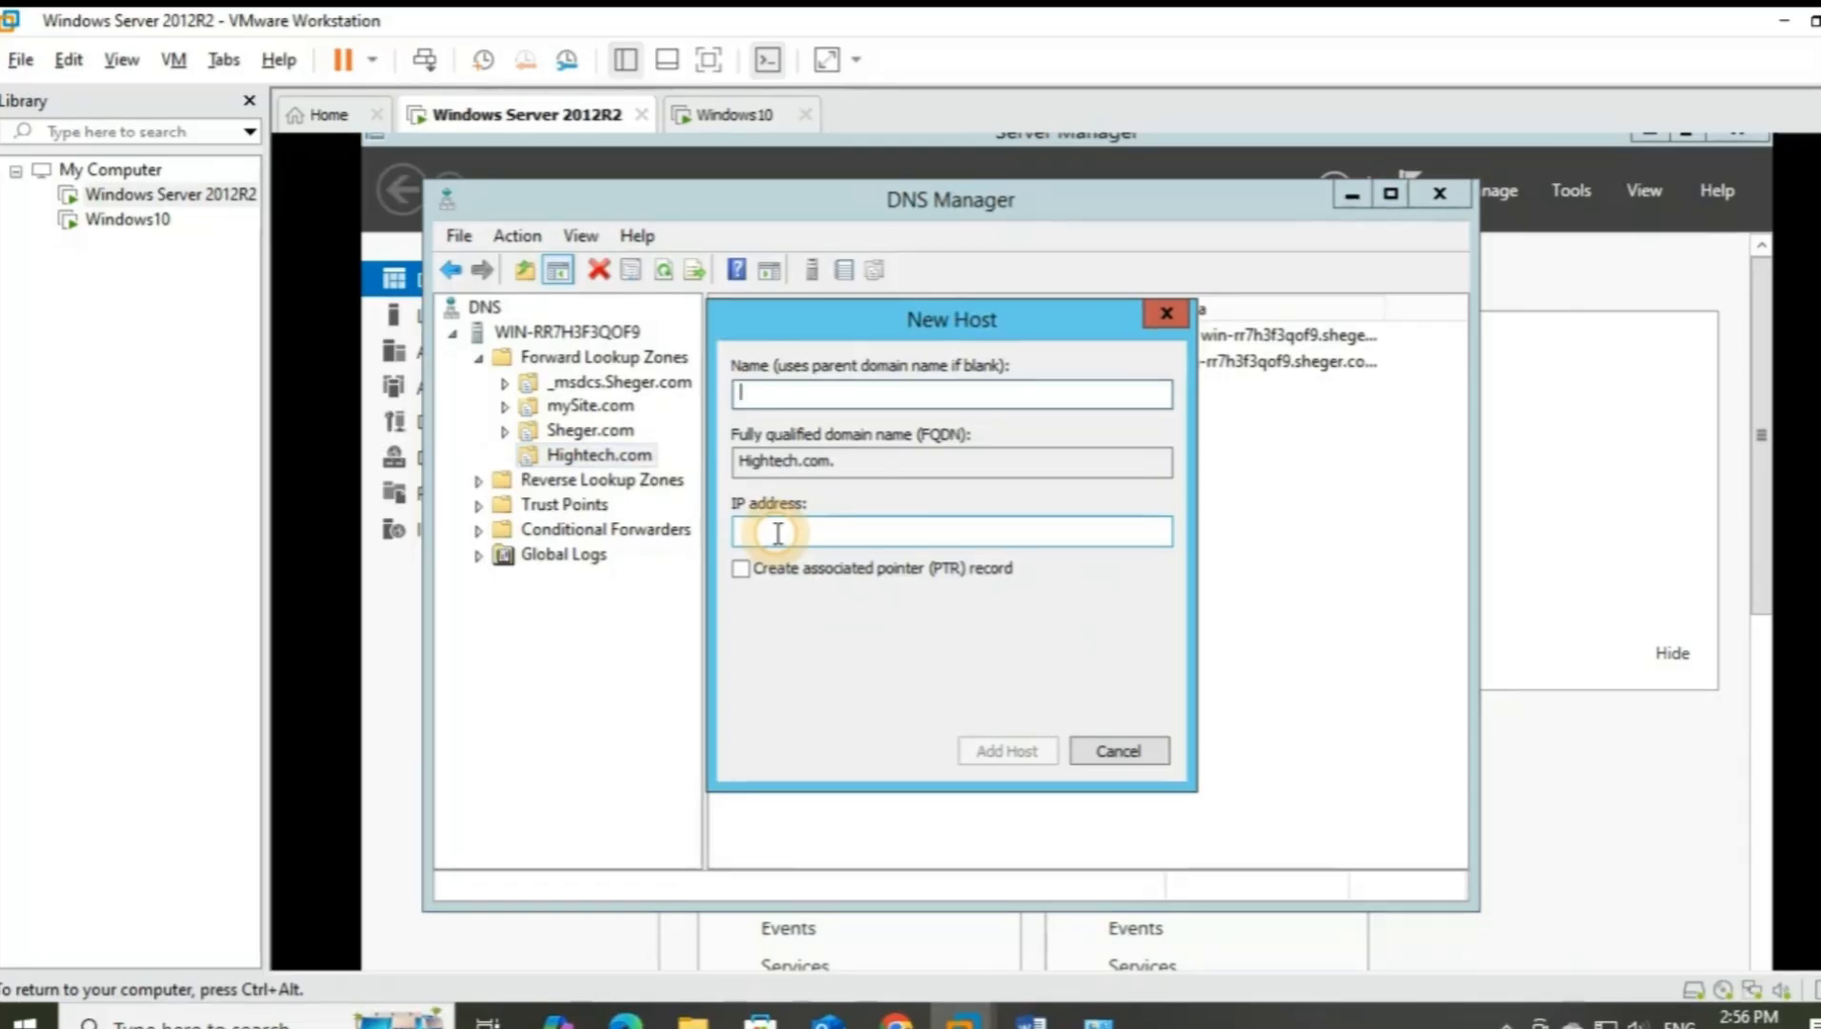
type("dsn")
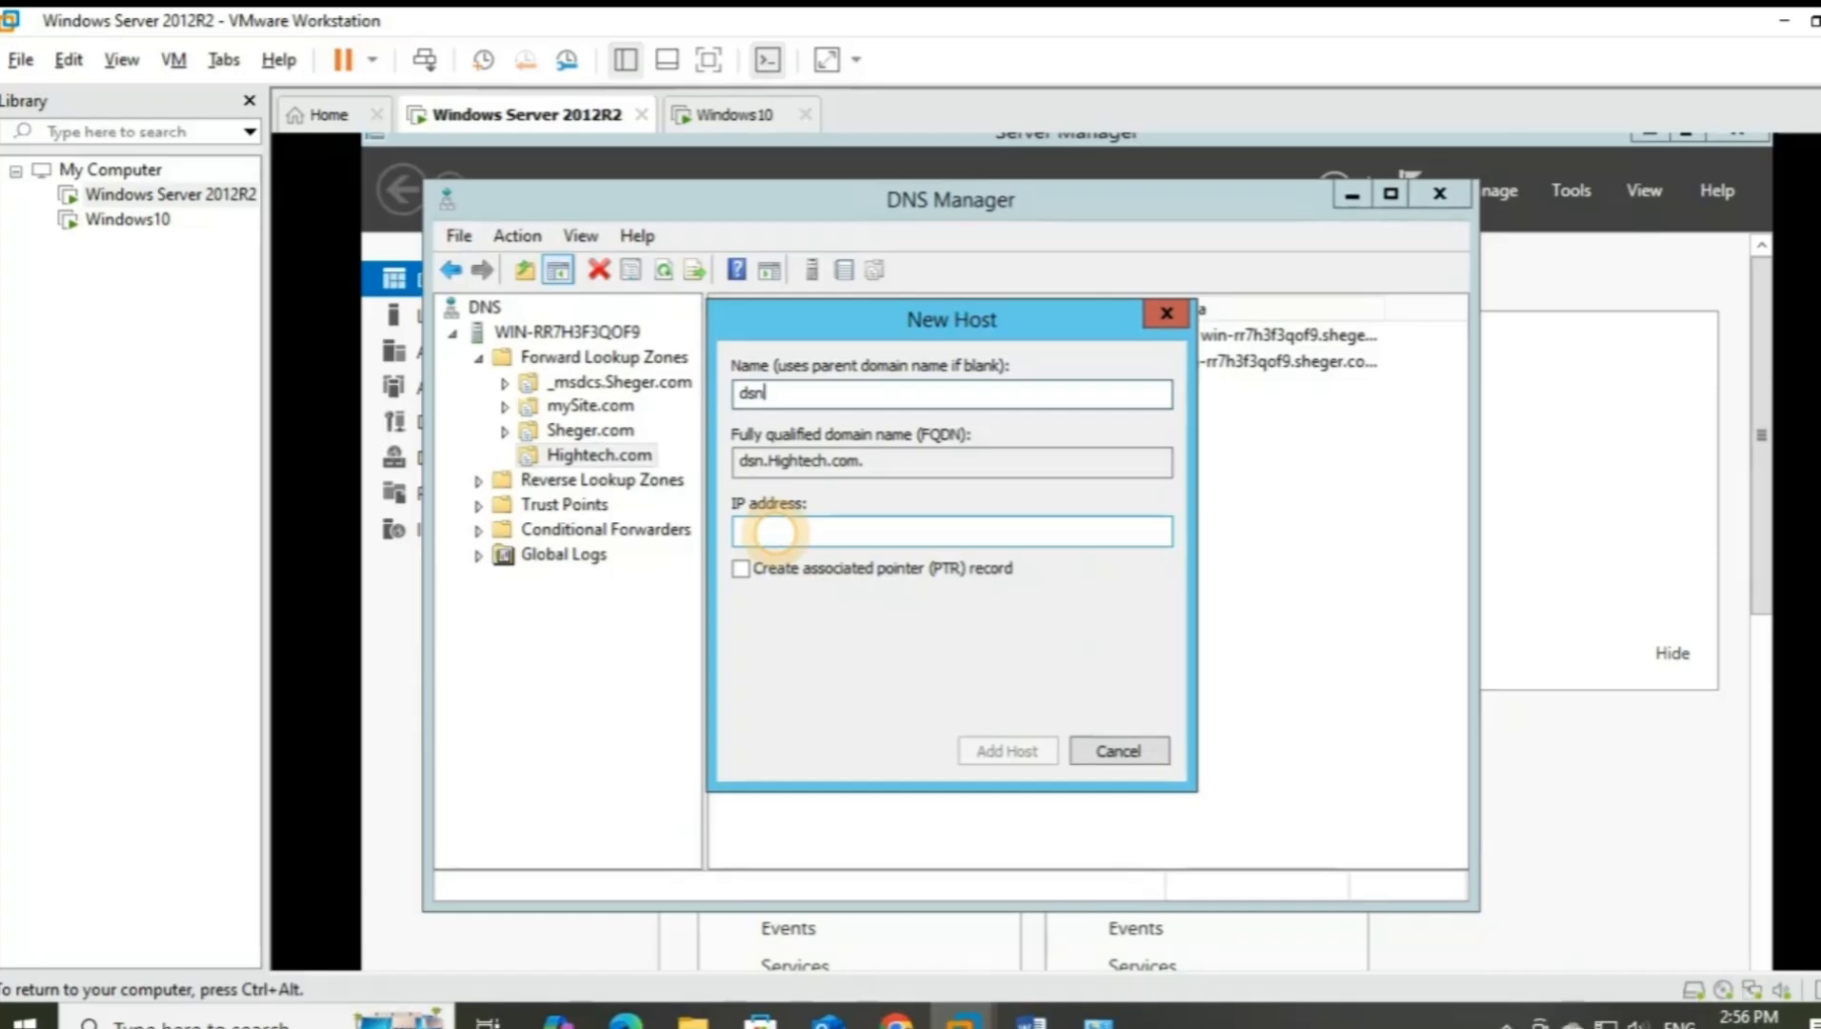
key("BackSpace")
key("BackSpace")
key("BackSpace")
type("hig")
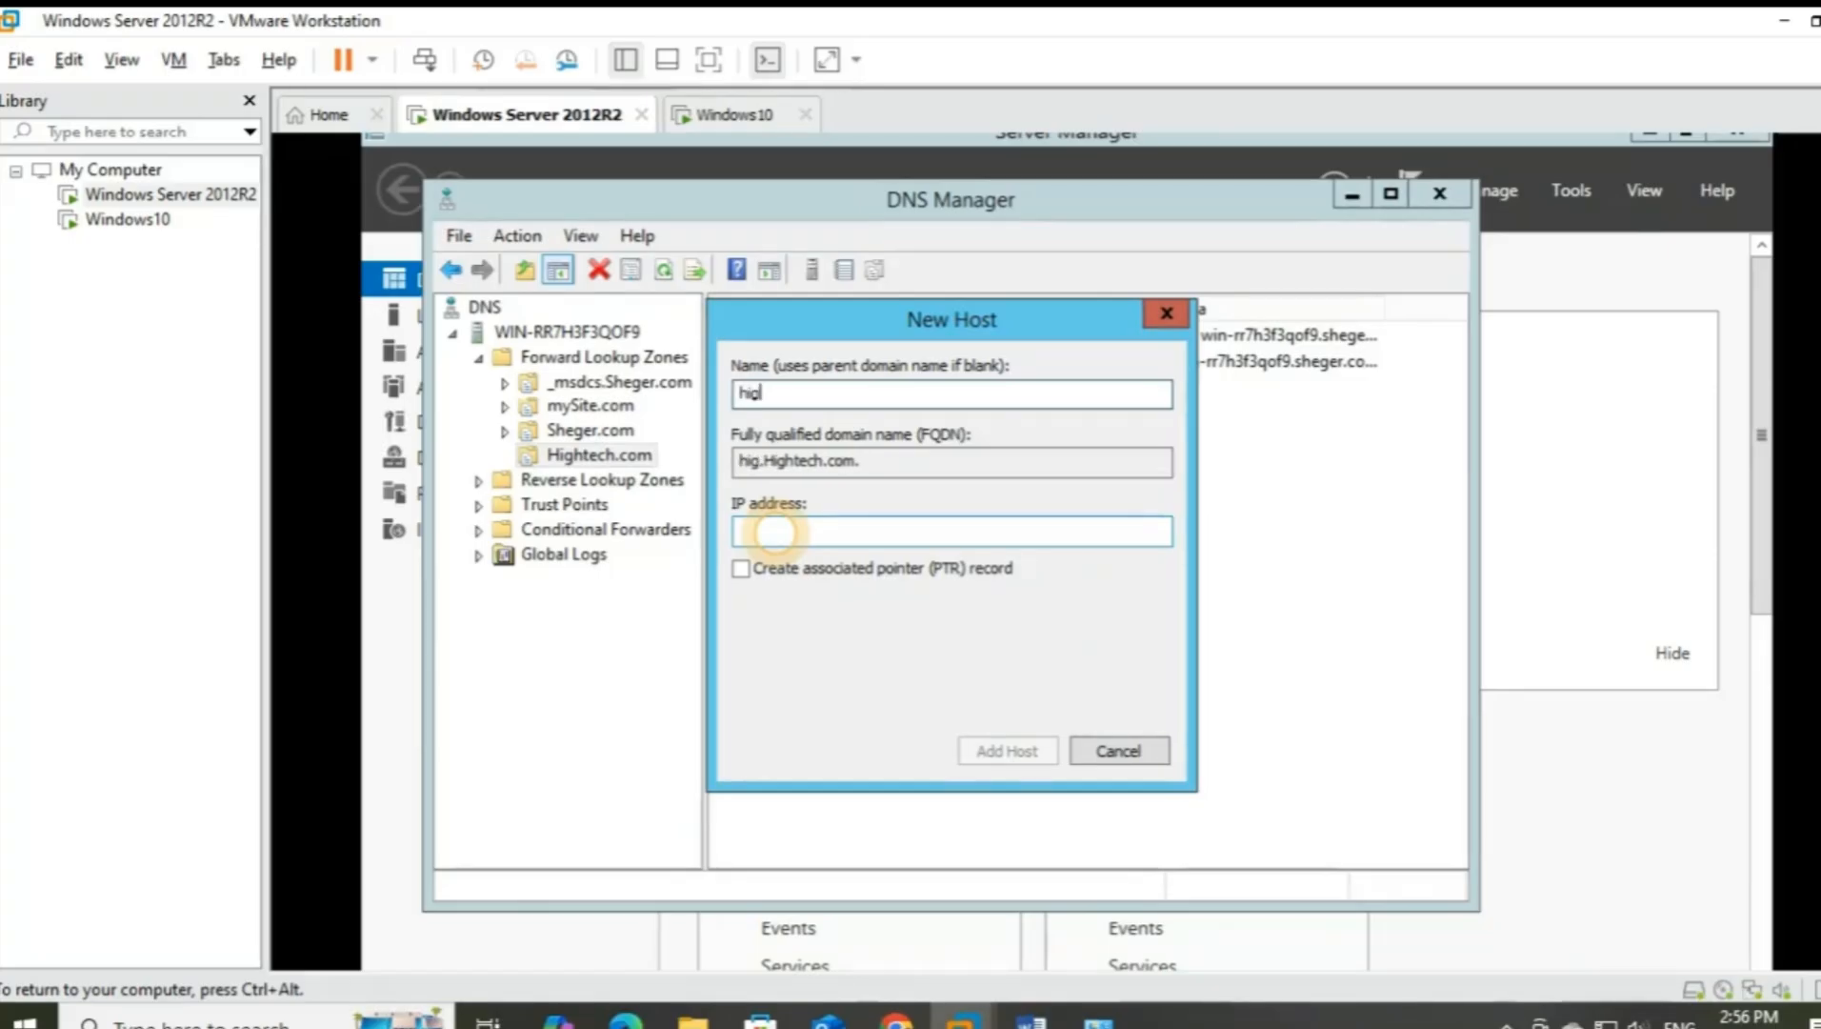
type("h")
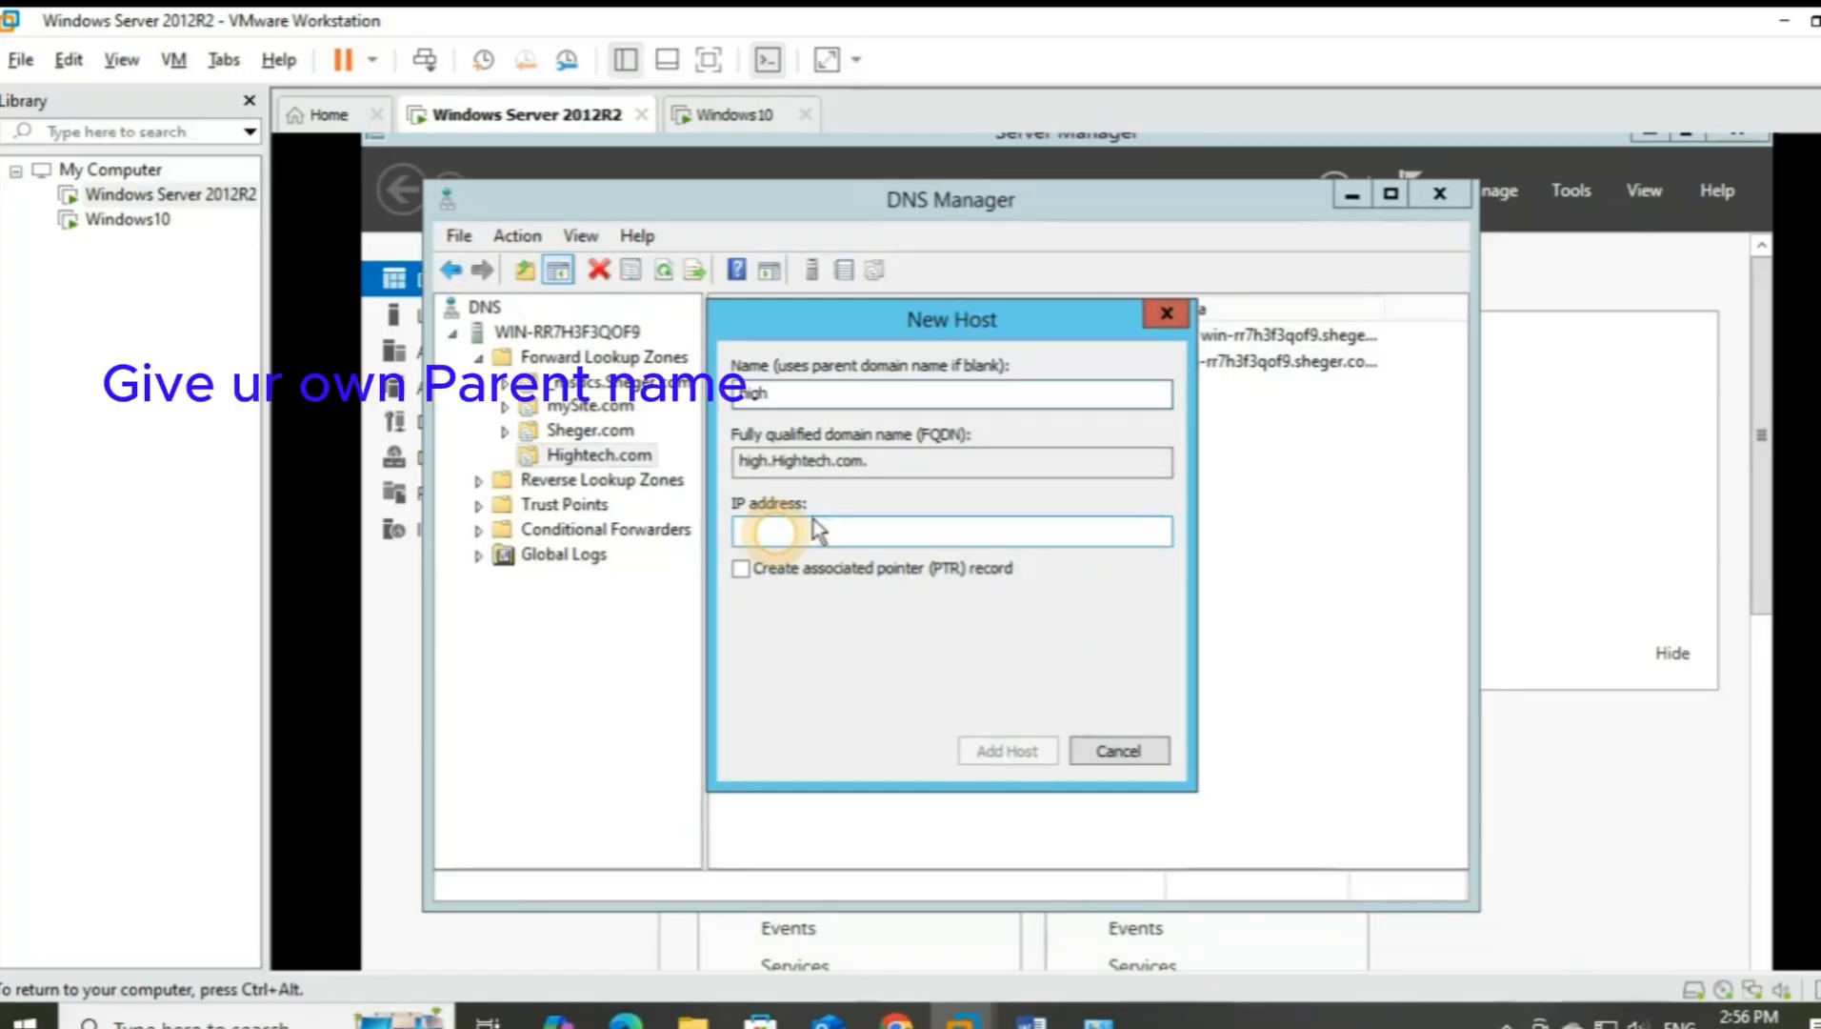
Set the host record's IP address to 192.168.1.1 and add the record to the zone
left_click(862, 531)
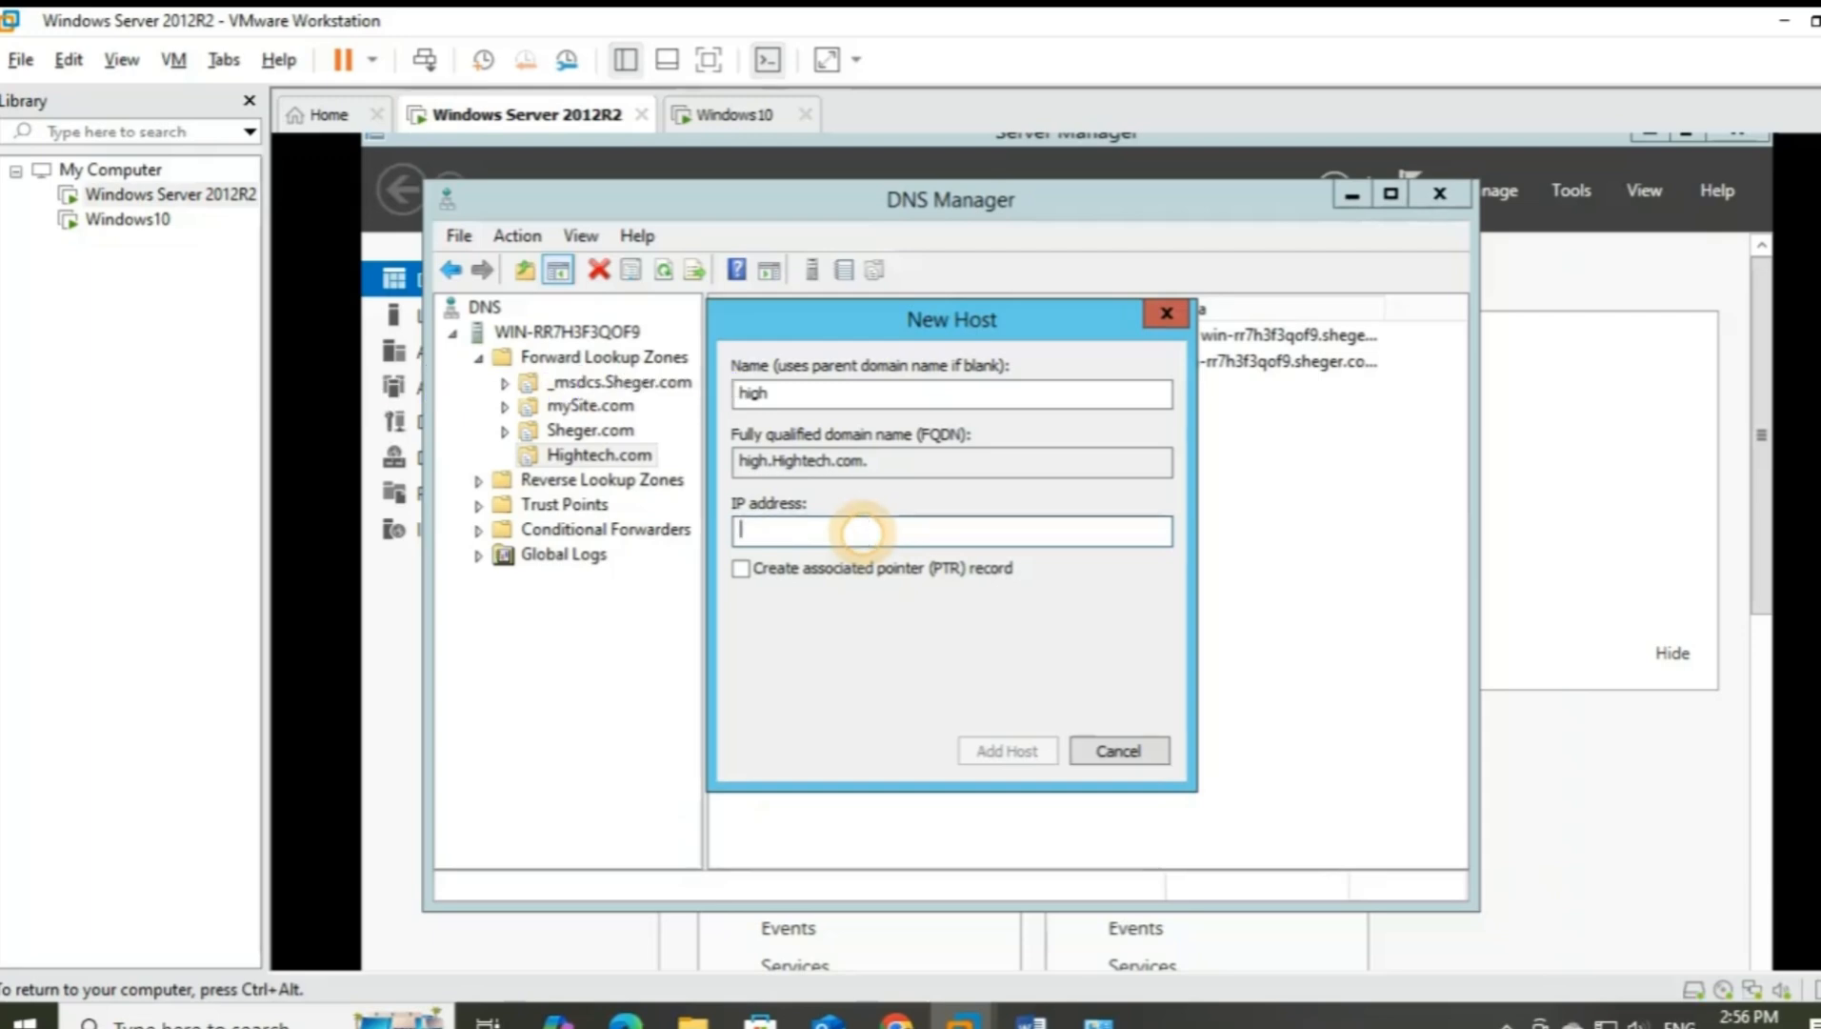
type("192")
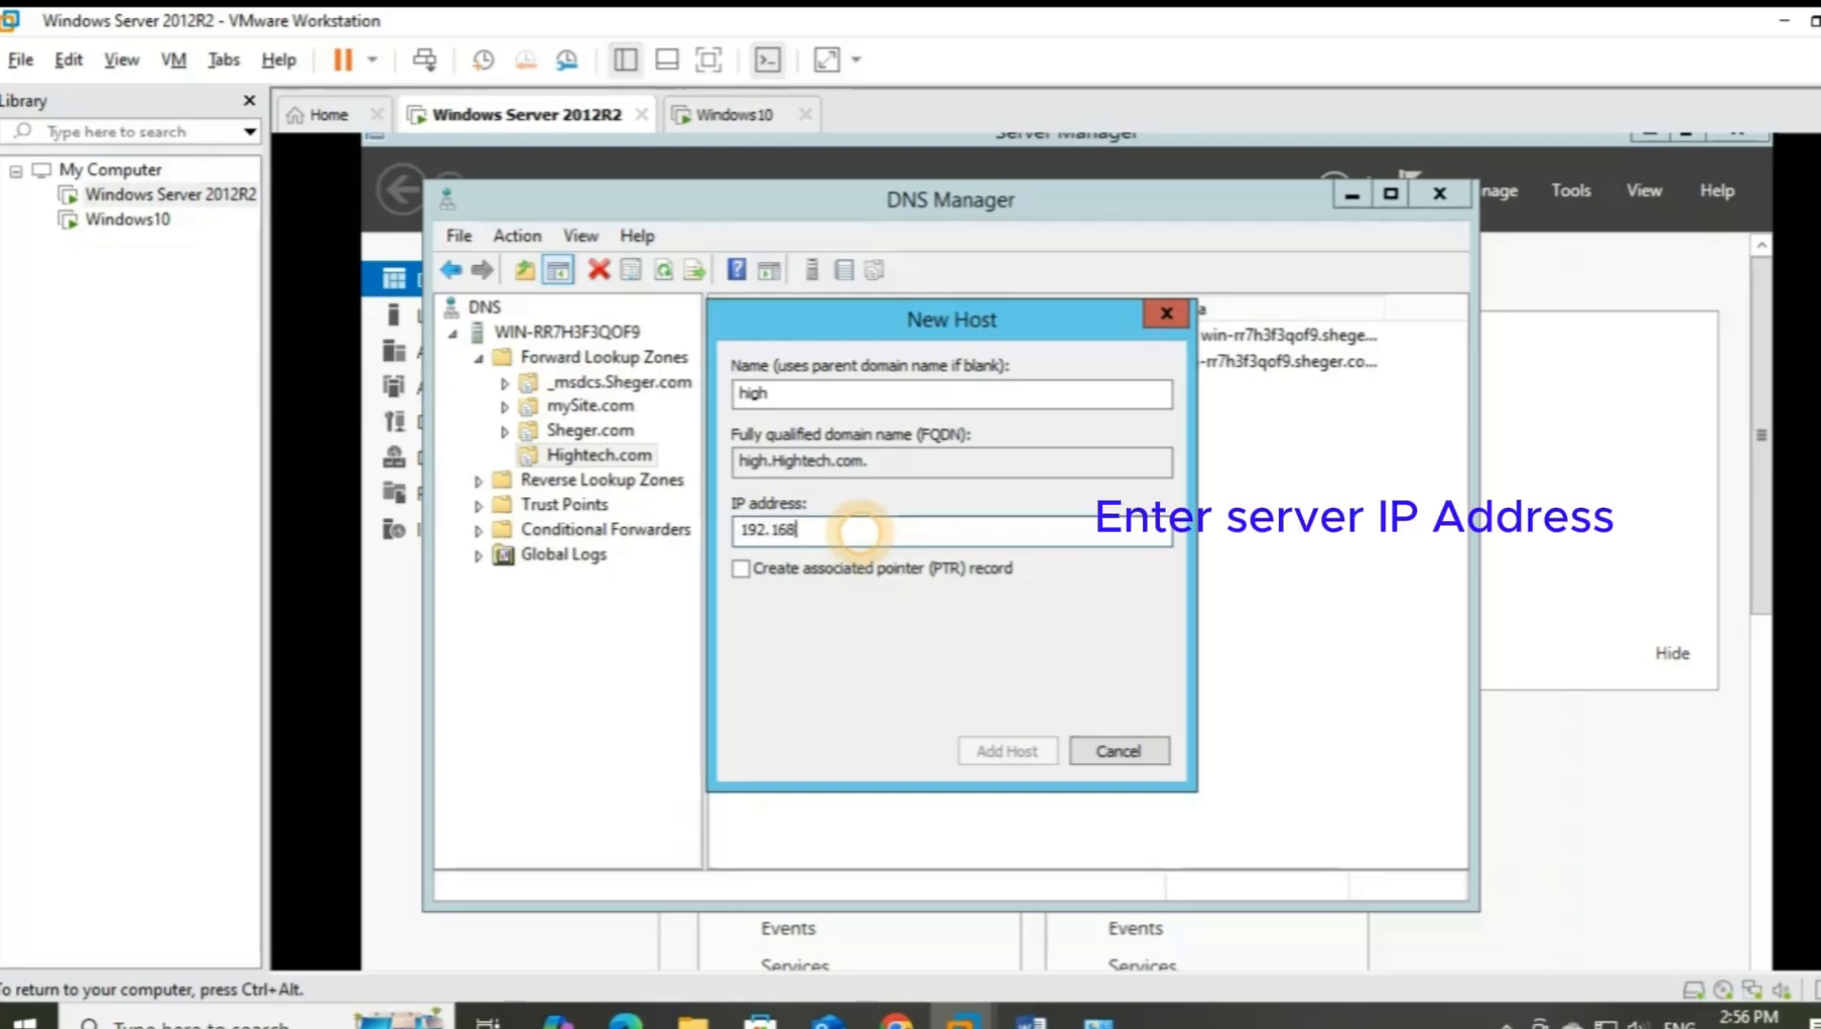
type(".1")
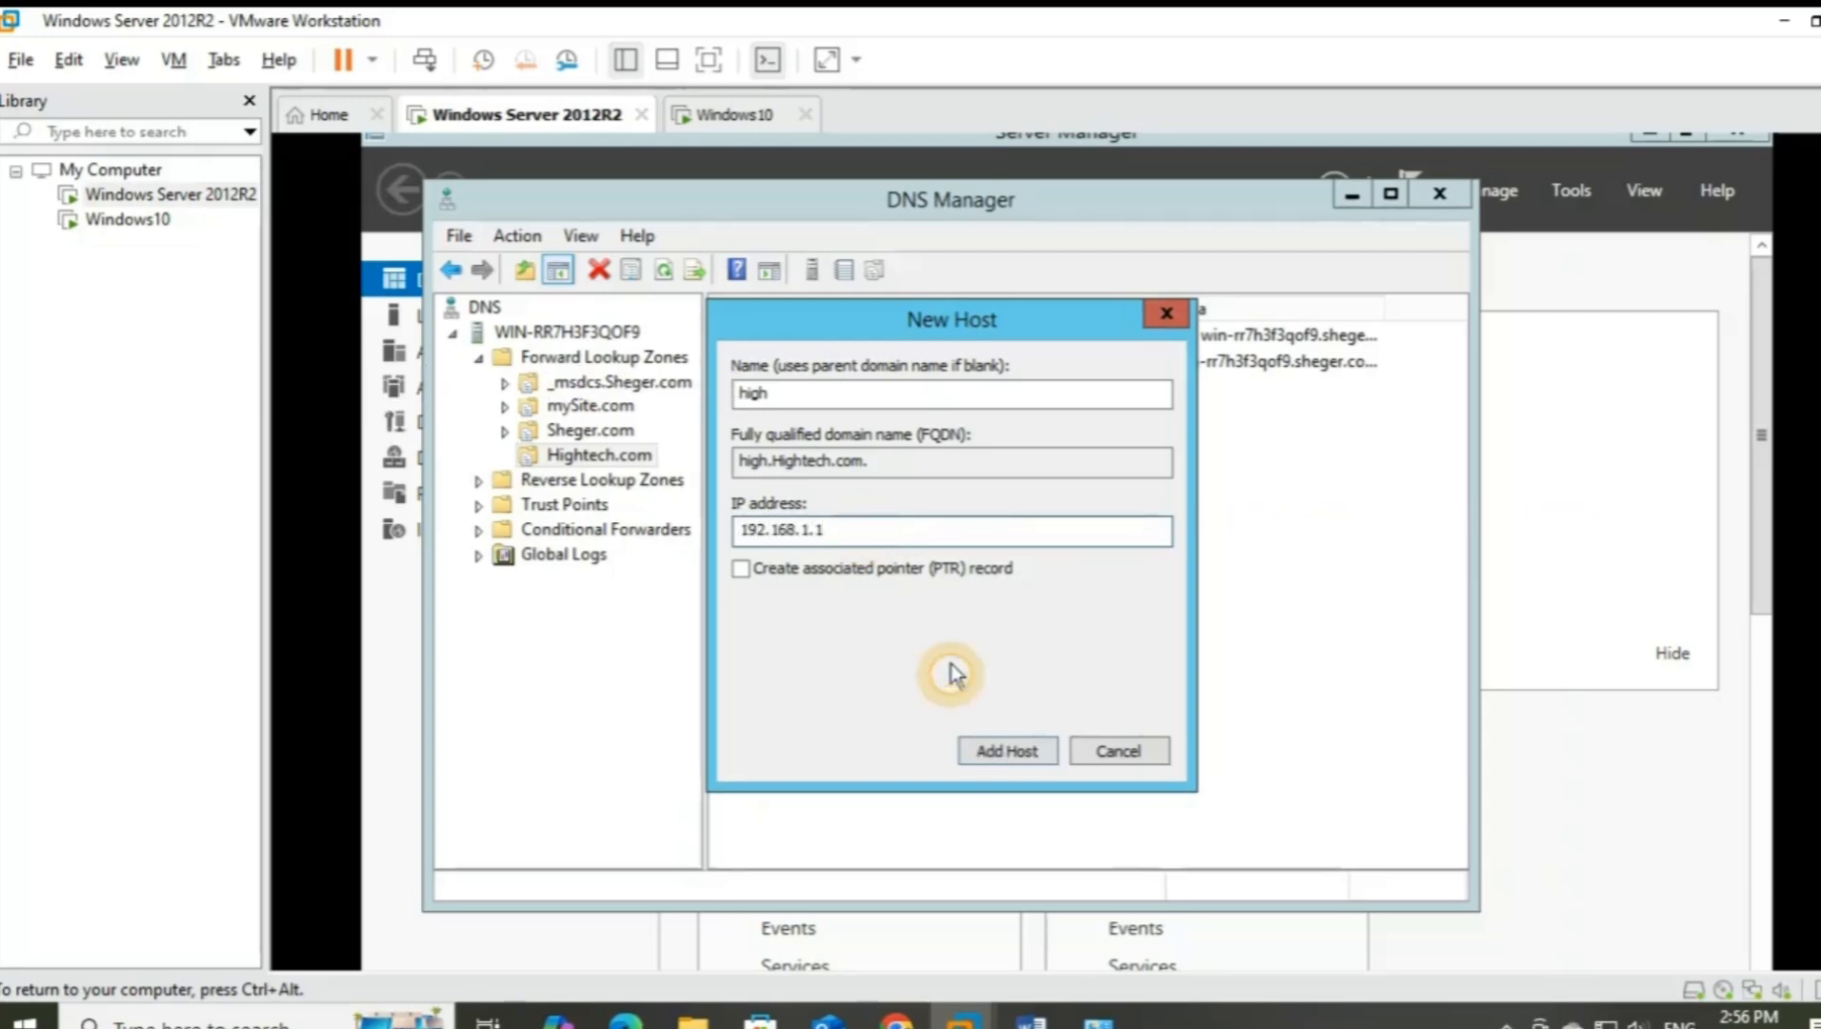
left_click(1018, 754)
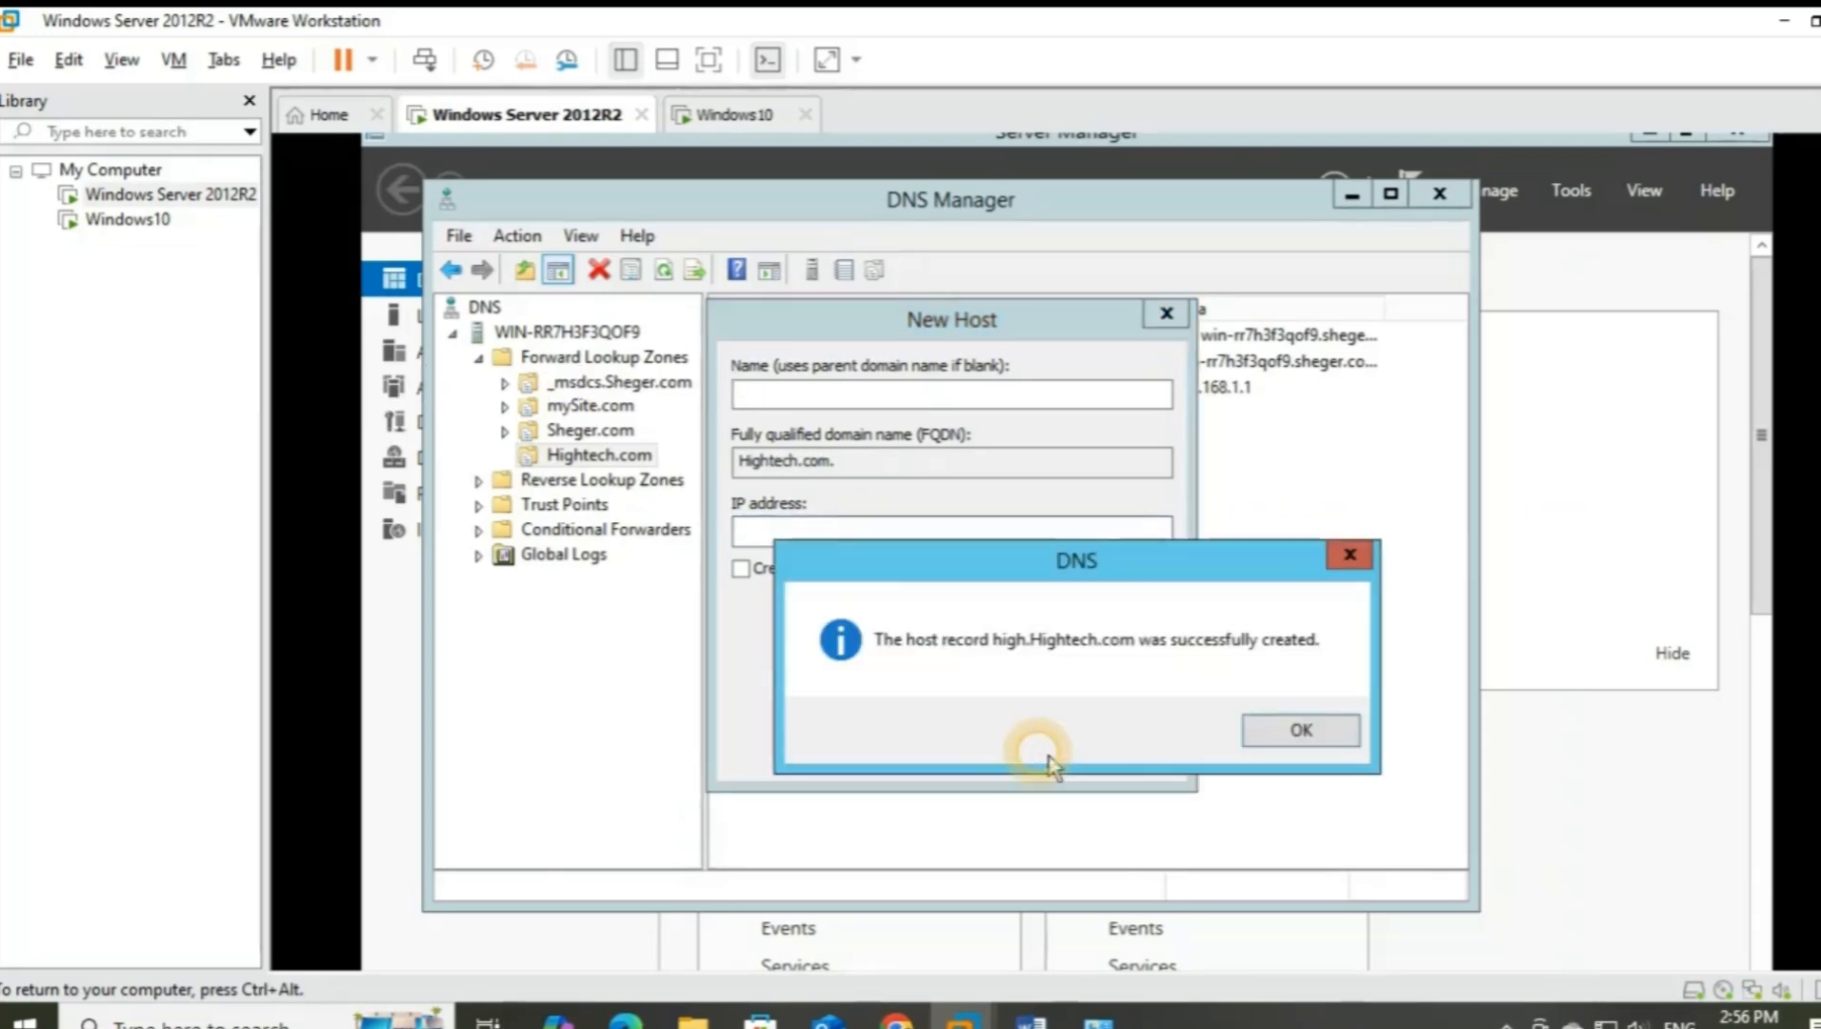
left_click(1262, 732)
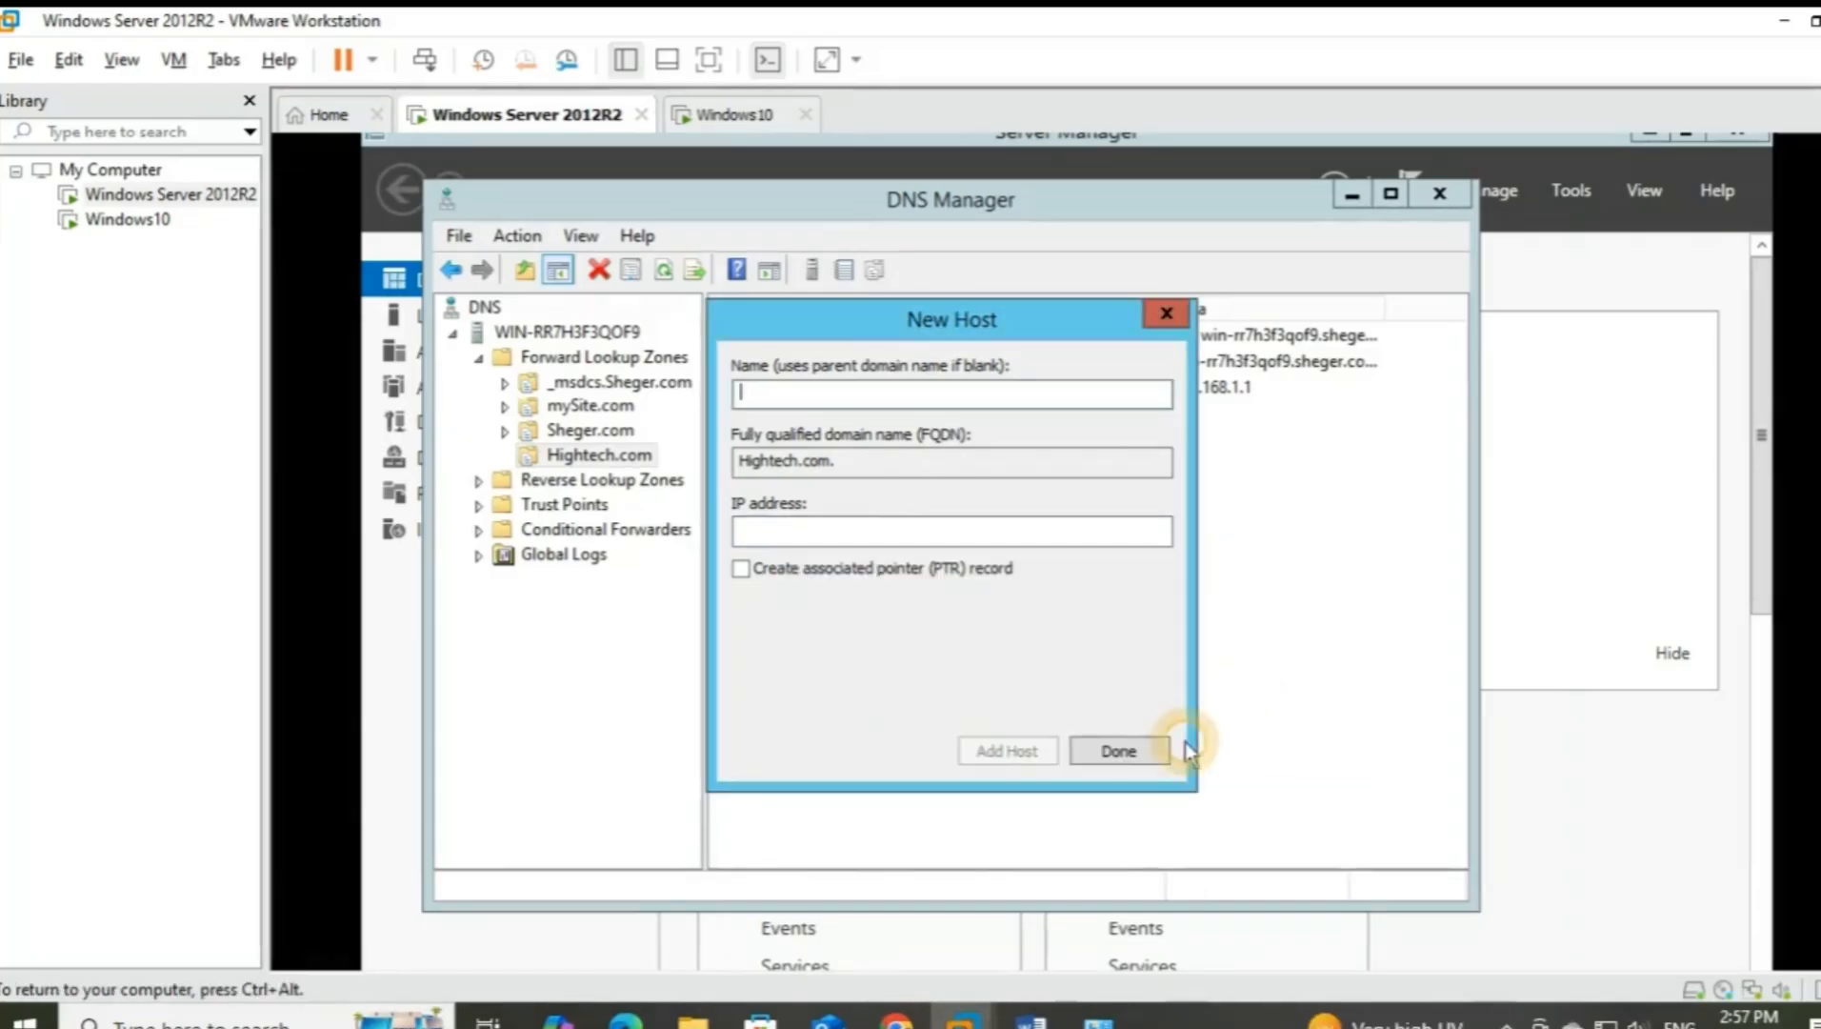
left_click(1148, 750)
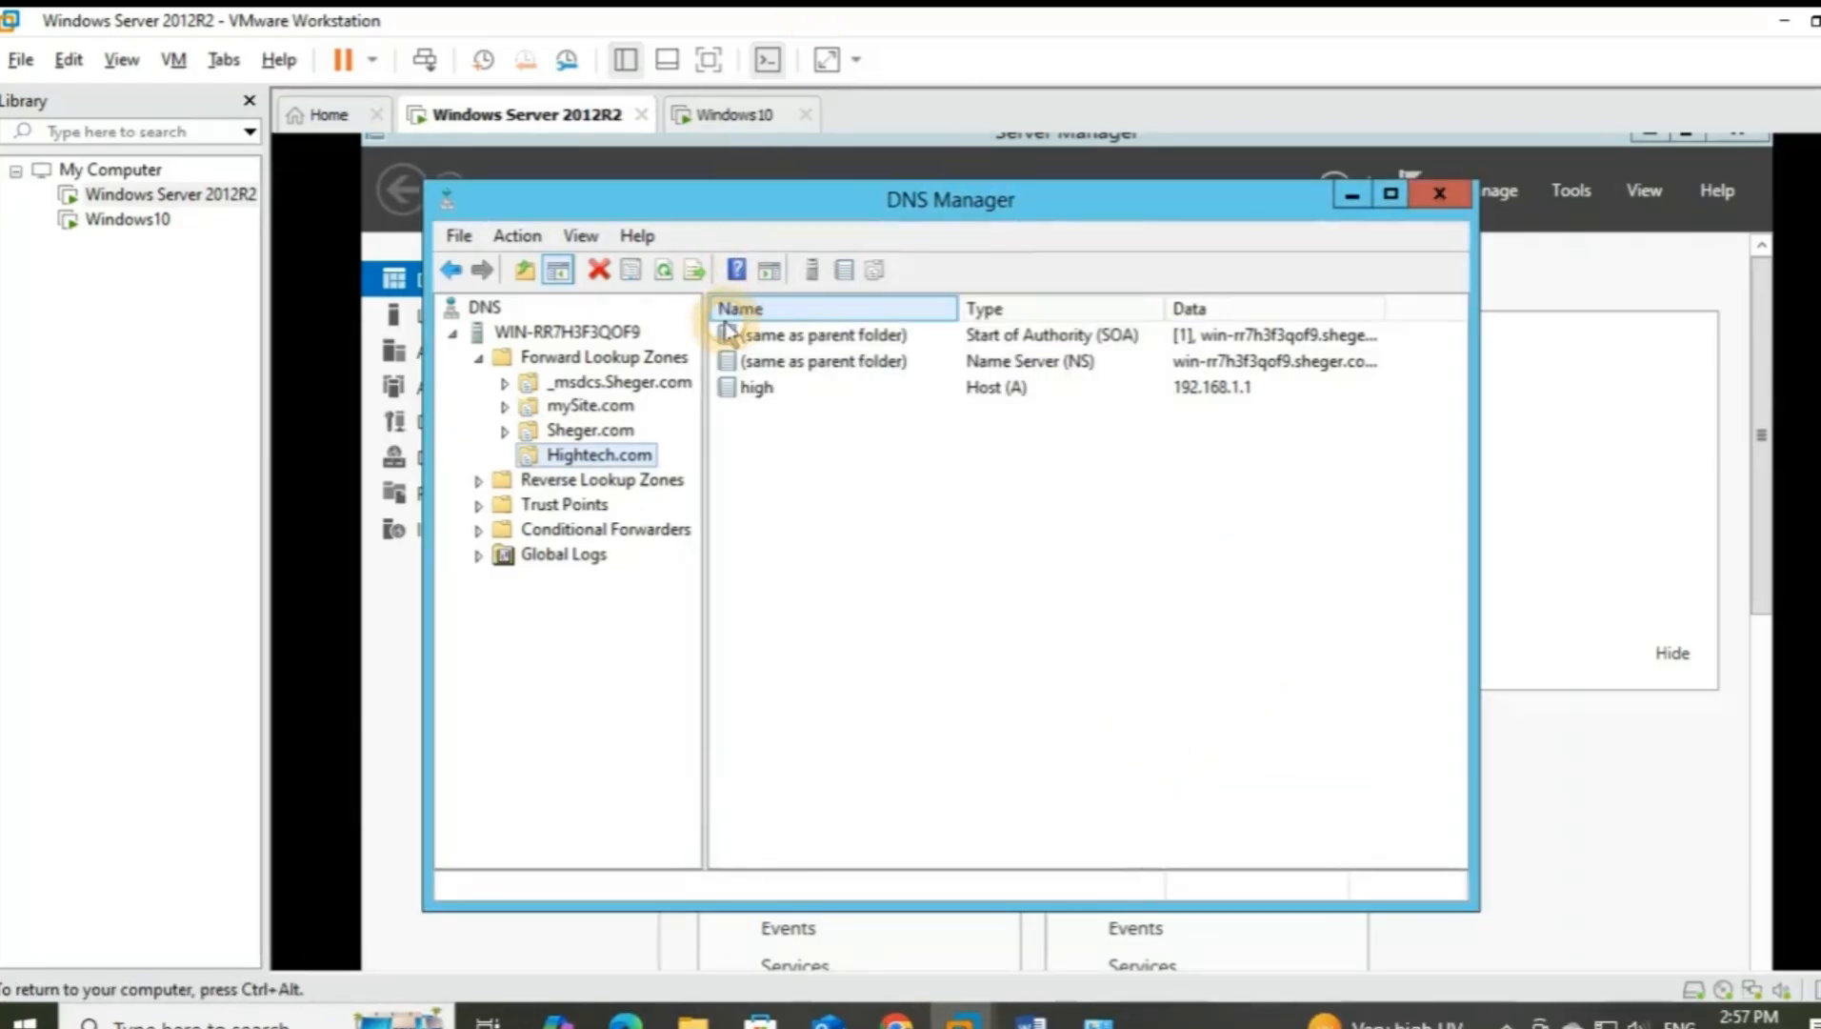
Start a new alias (CNAME) record named www in the Hightech.com zone
right_click(935, 463)
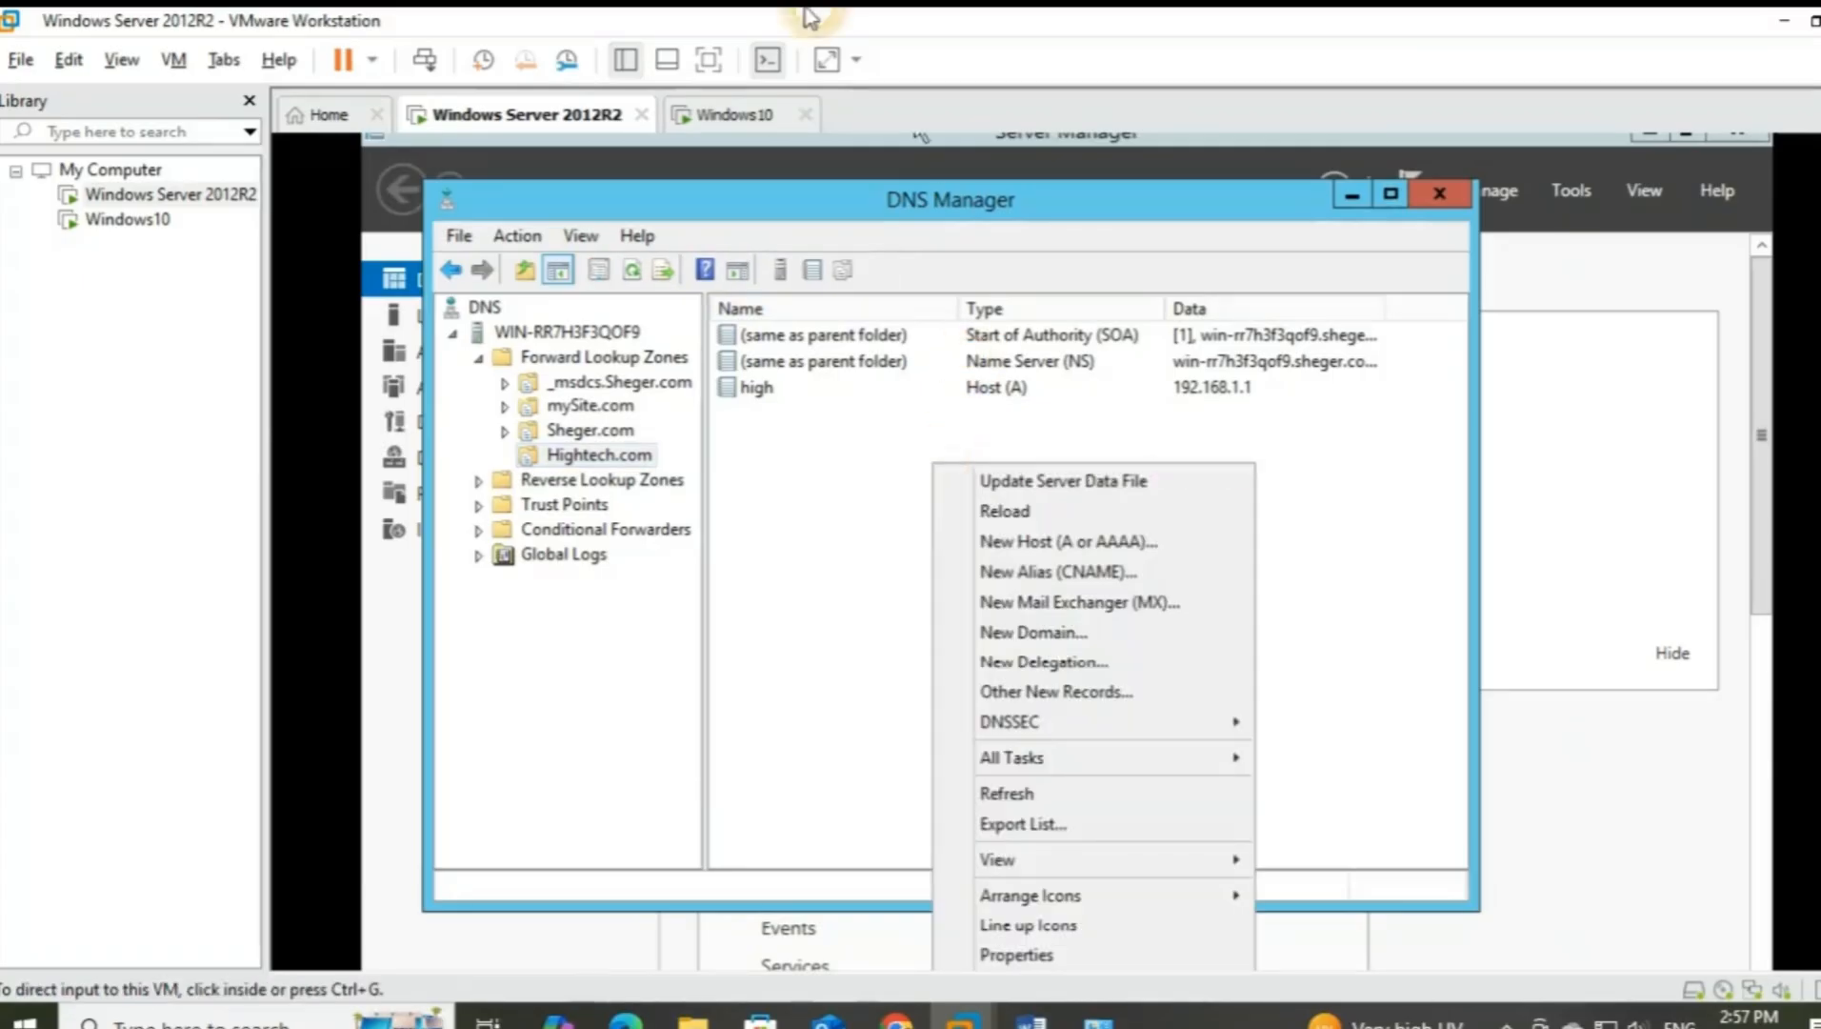
left_click(1064, 574)
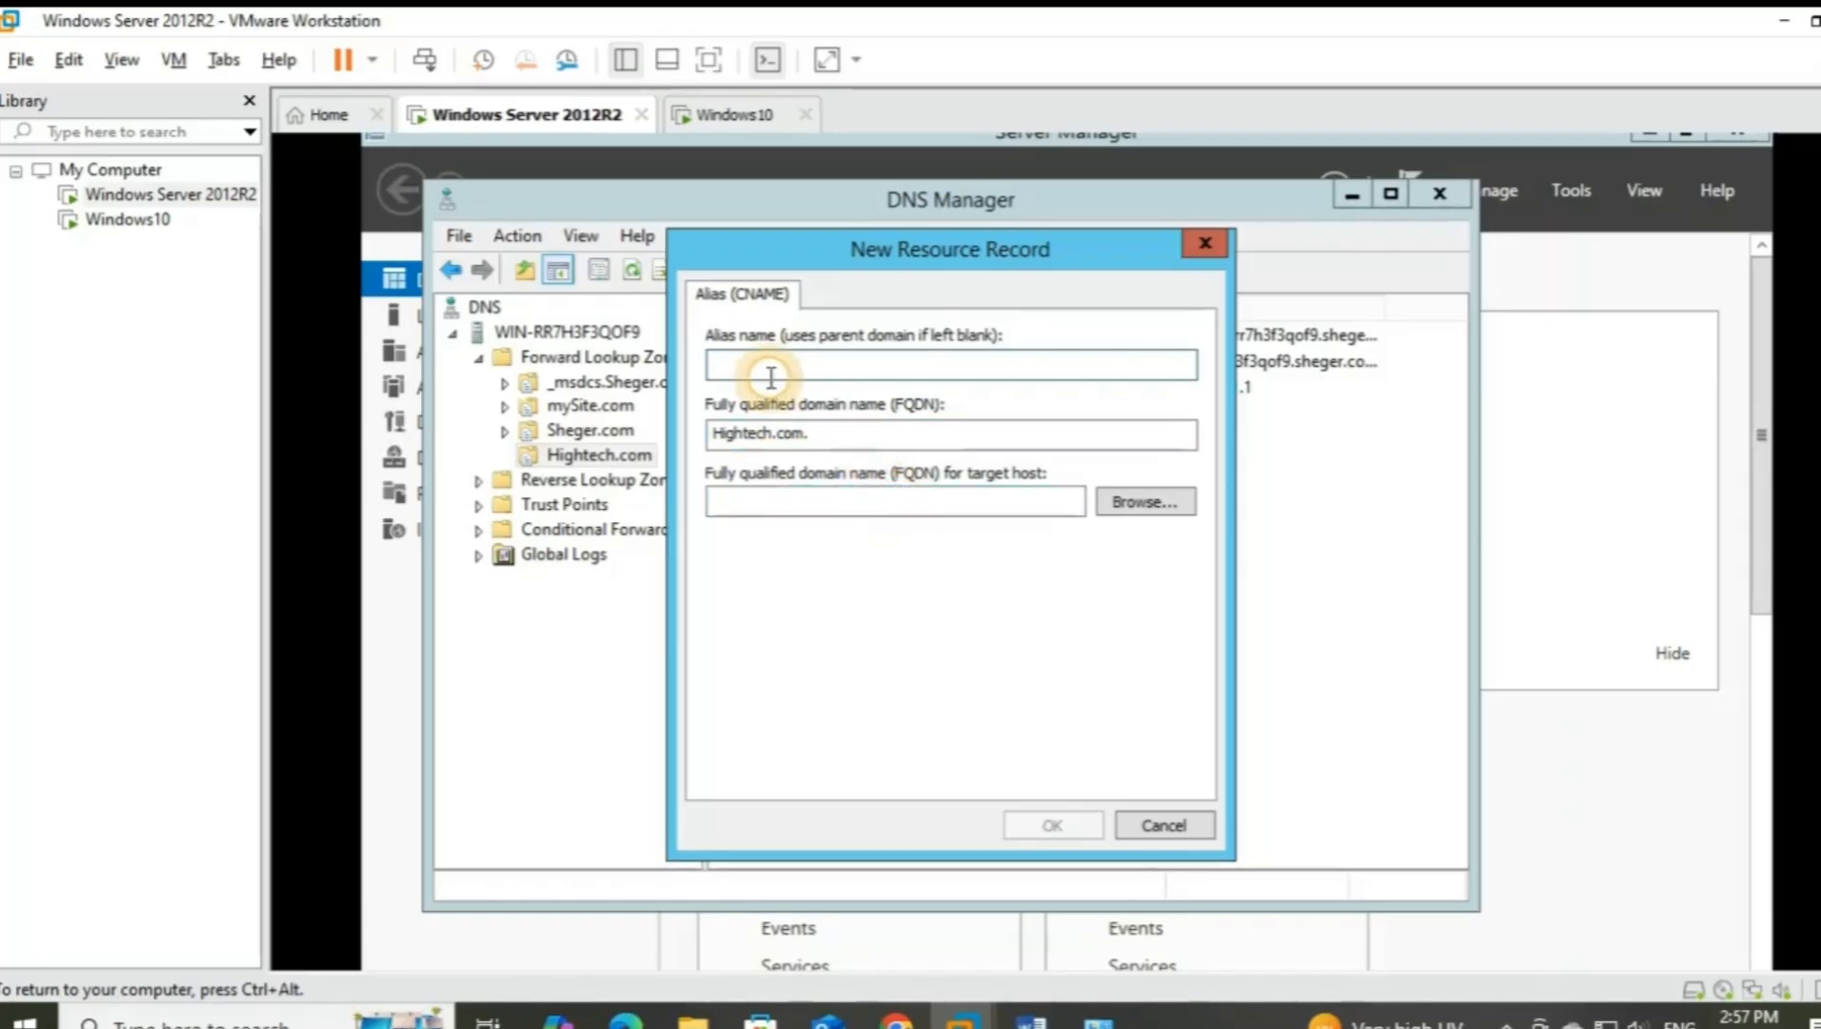
type("www")
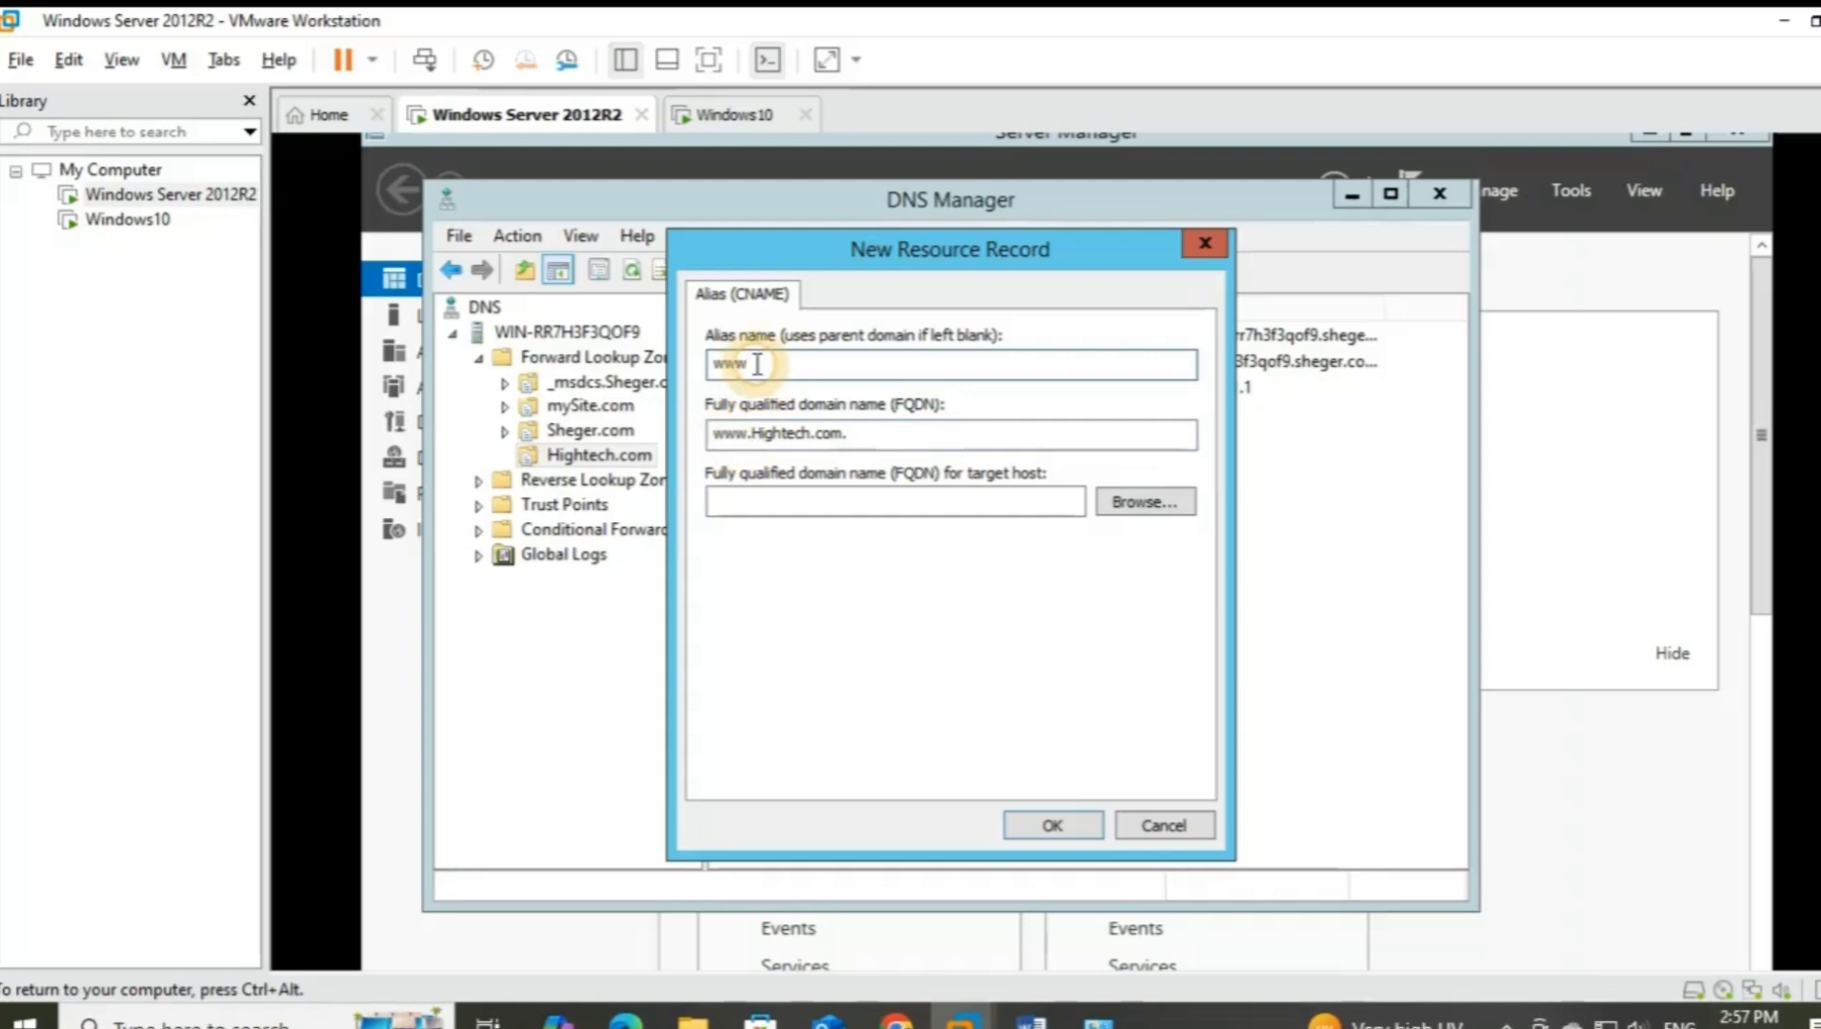
Browse the forward lookup zones to choose high.Hightech.com as the alias's target host and create the record
left_click(1143, 502)
double_click(773, 465)
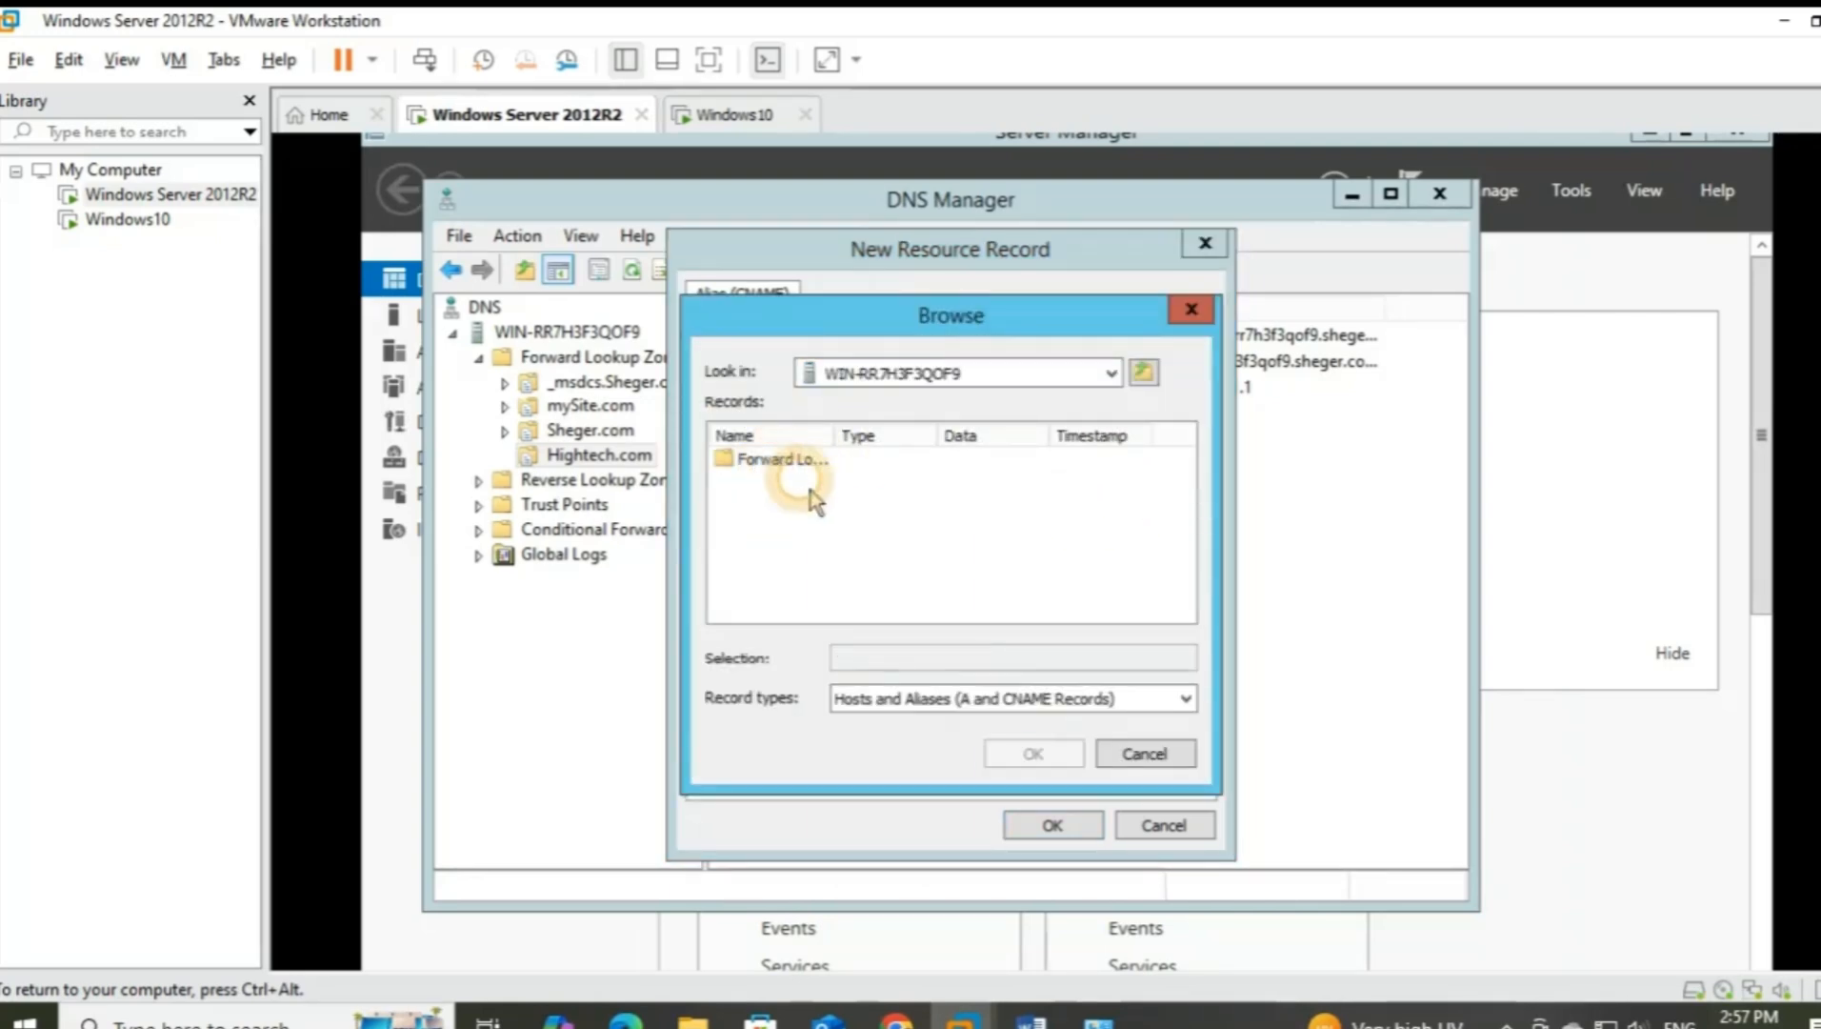
double_click(767, 461)
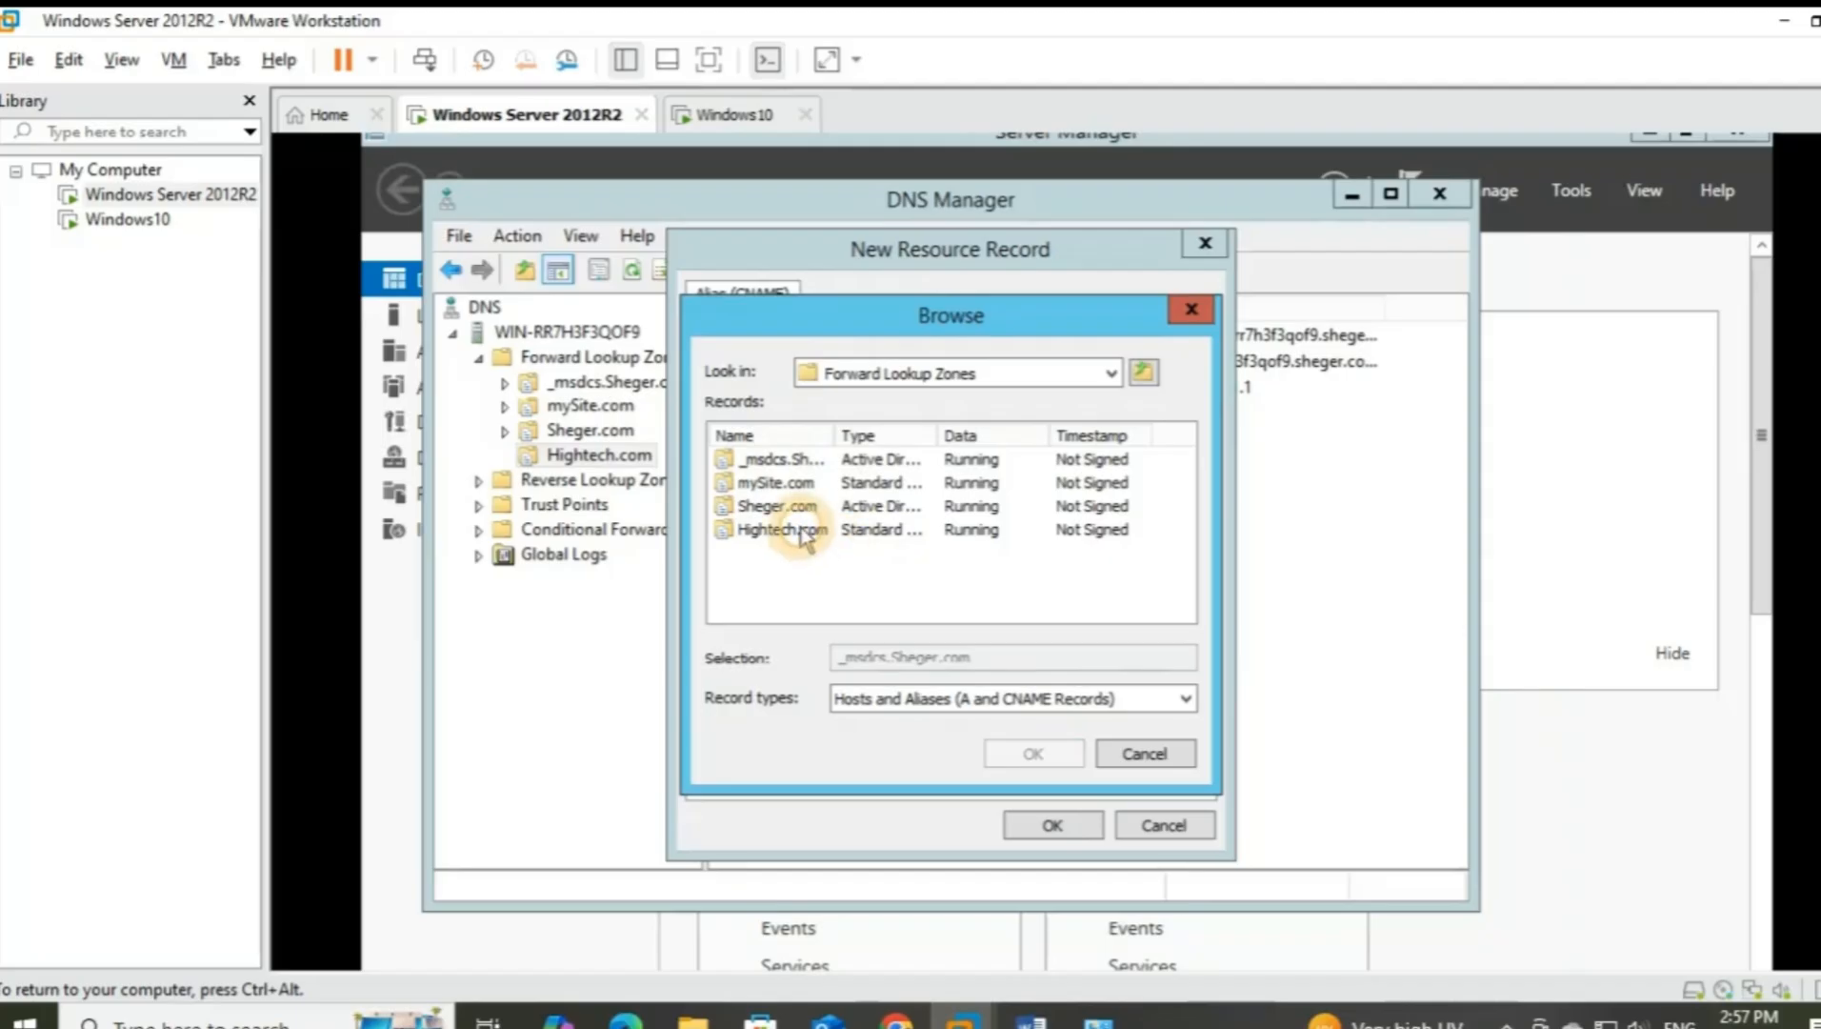
double_click(791, 530)
double_click(746, 458)
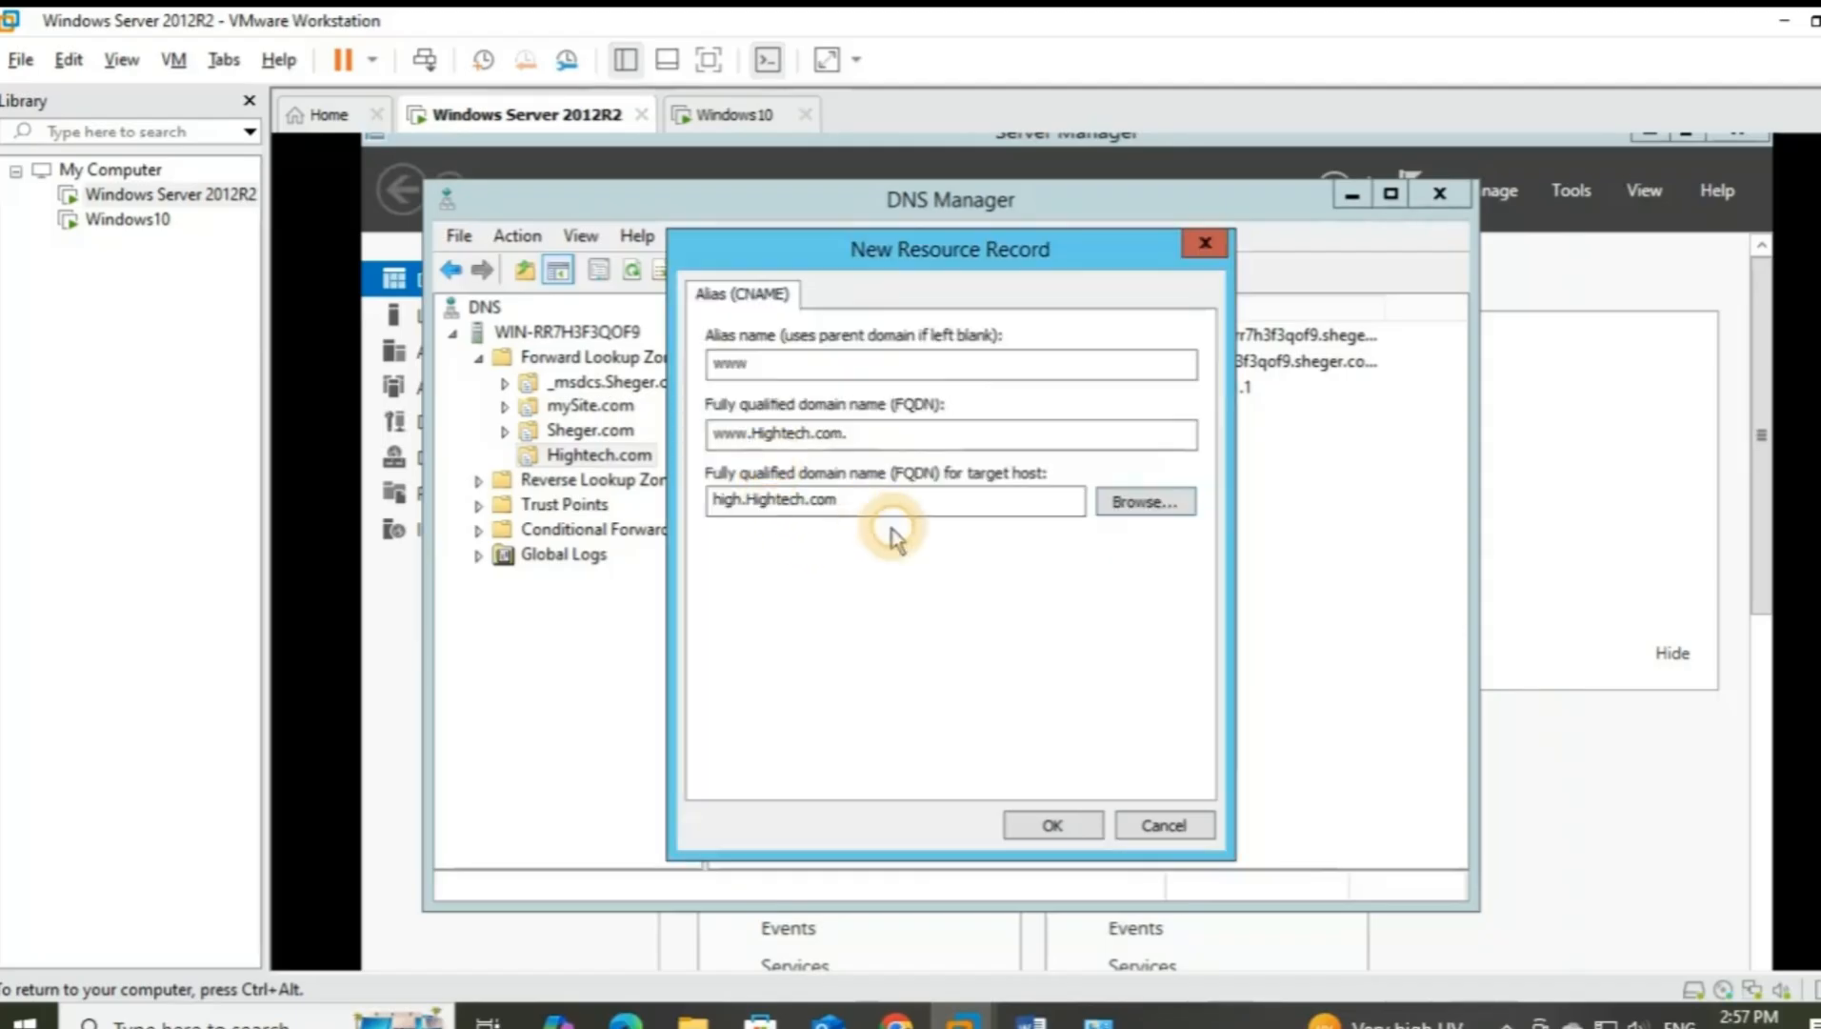
left_click(1027, 827)
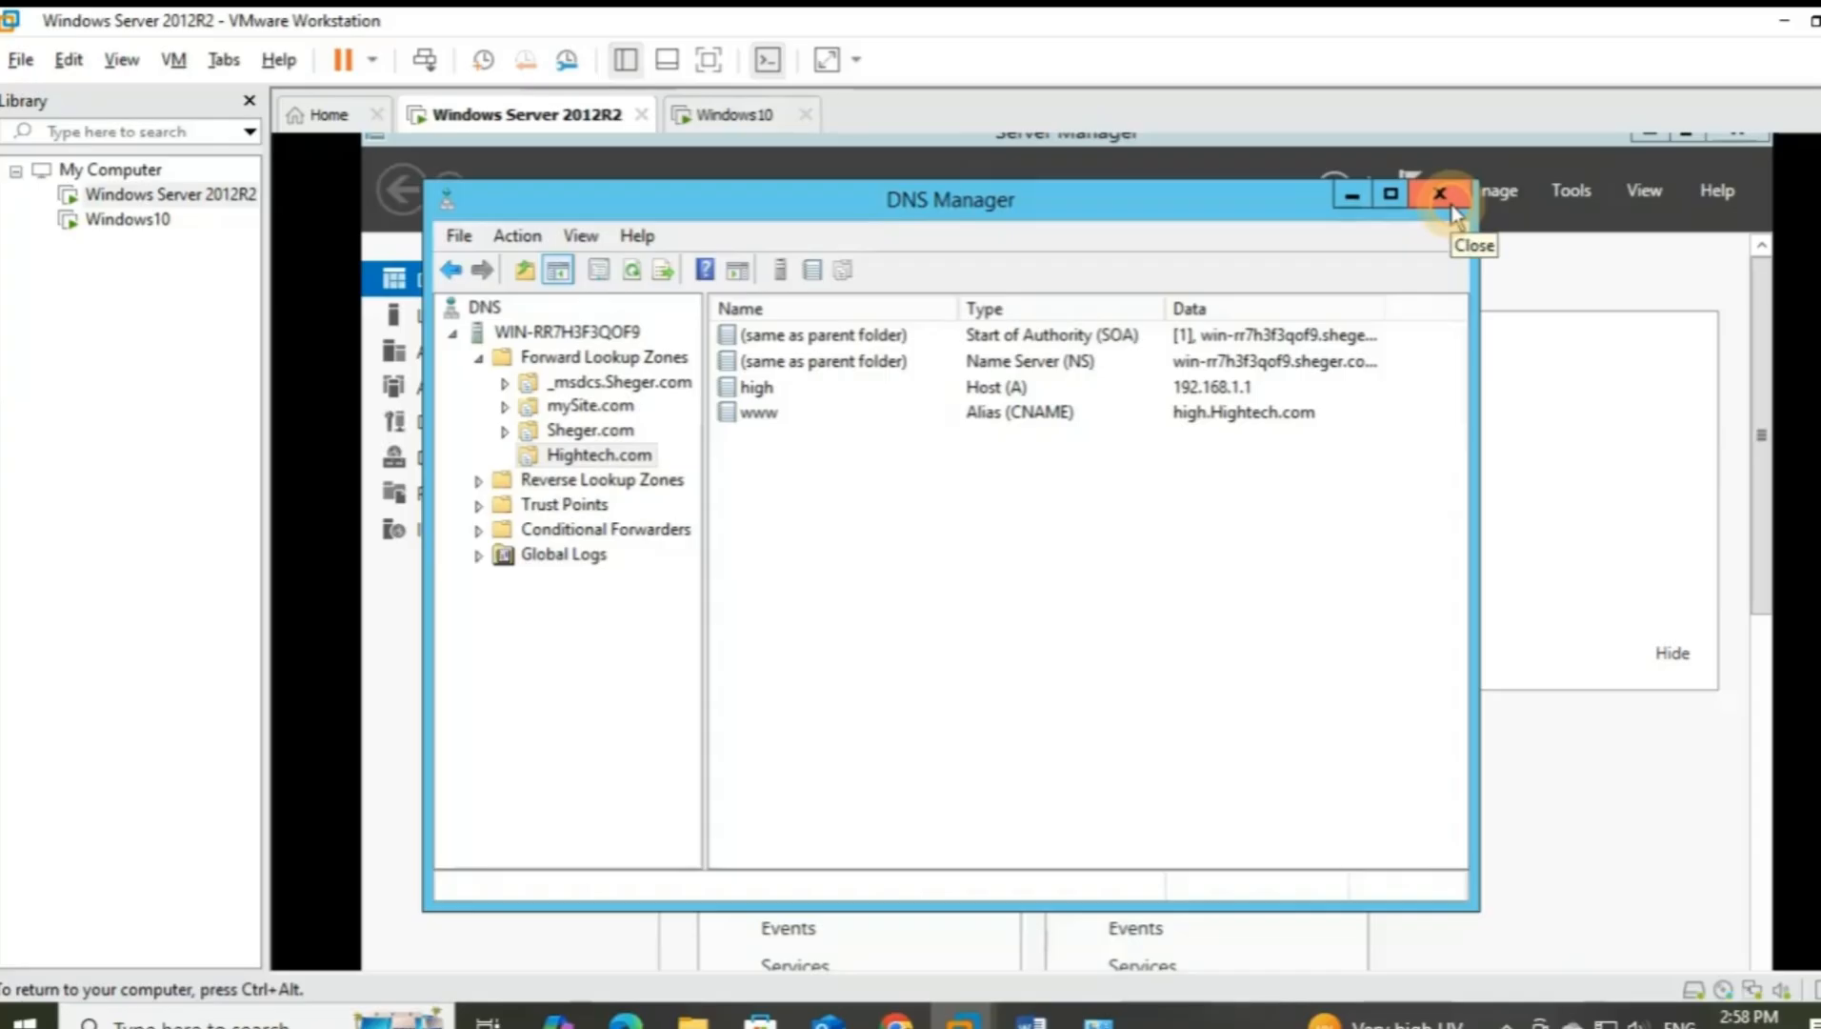
Close DNS Manager and switch to Internet Explorer on the server
left_click(1440, 196)
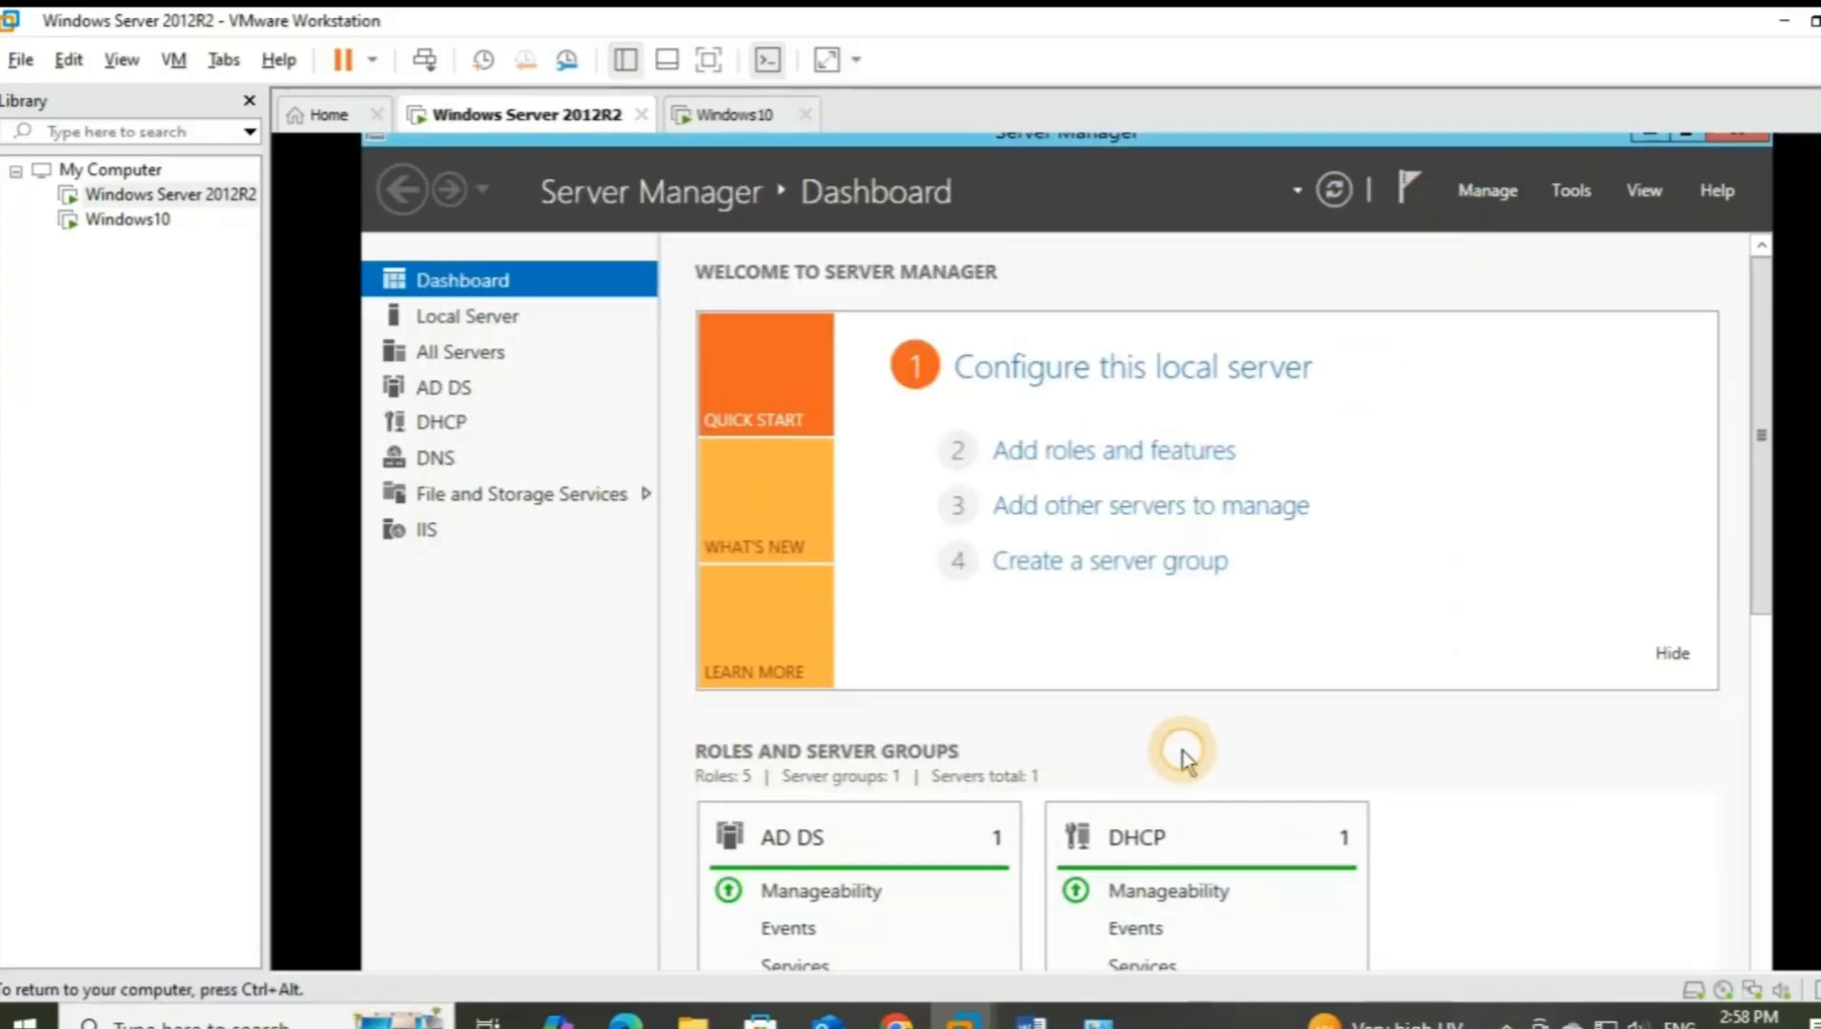
key("super")
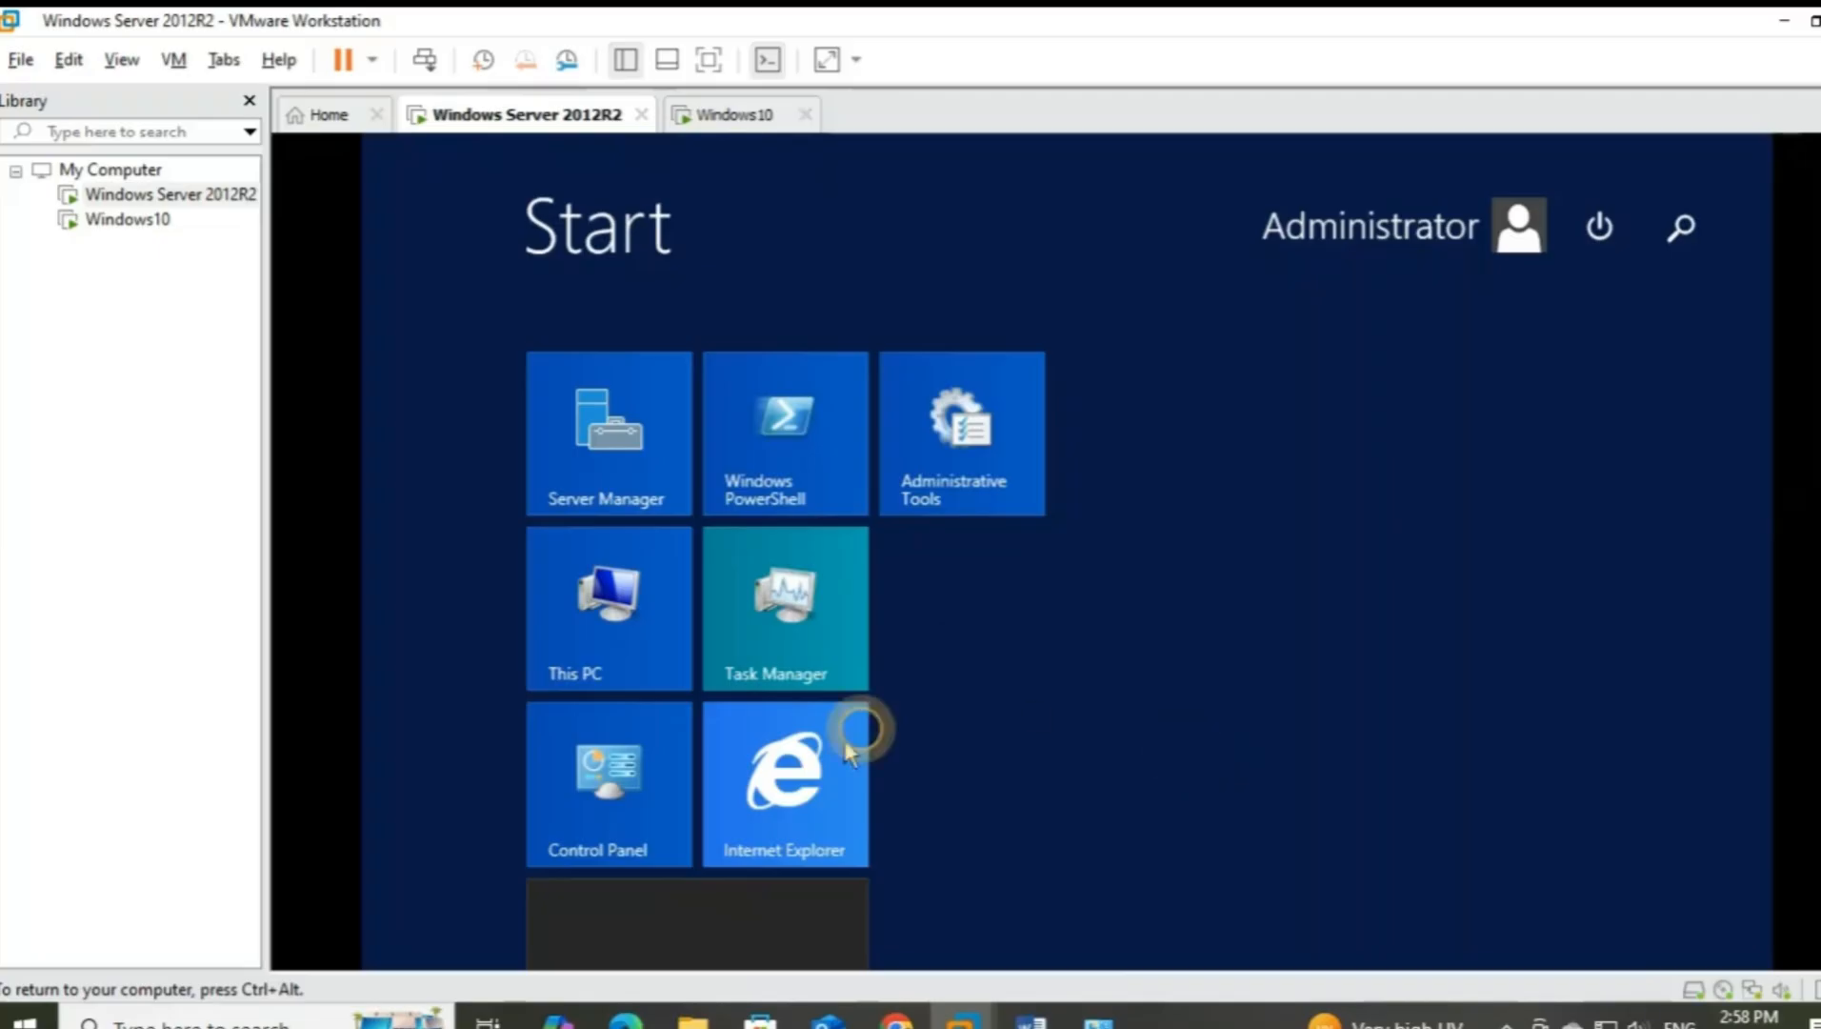
left_click(829, 812)
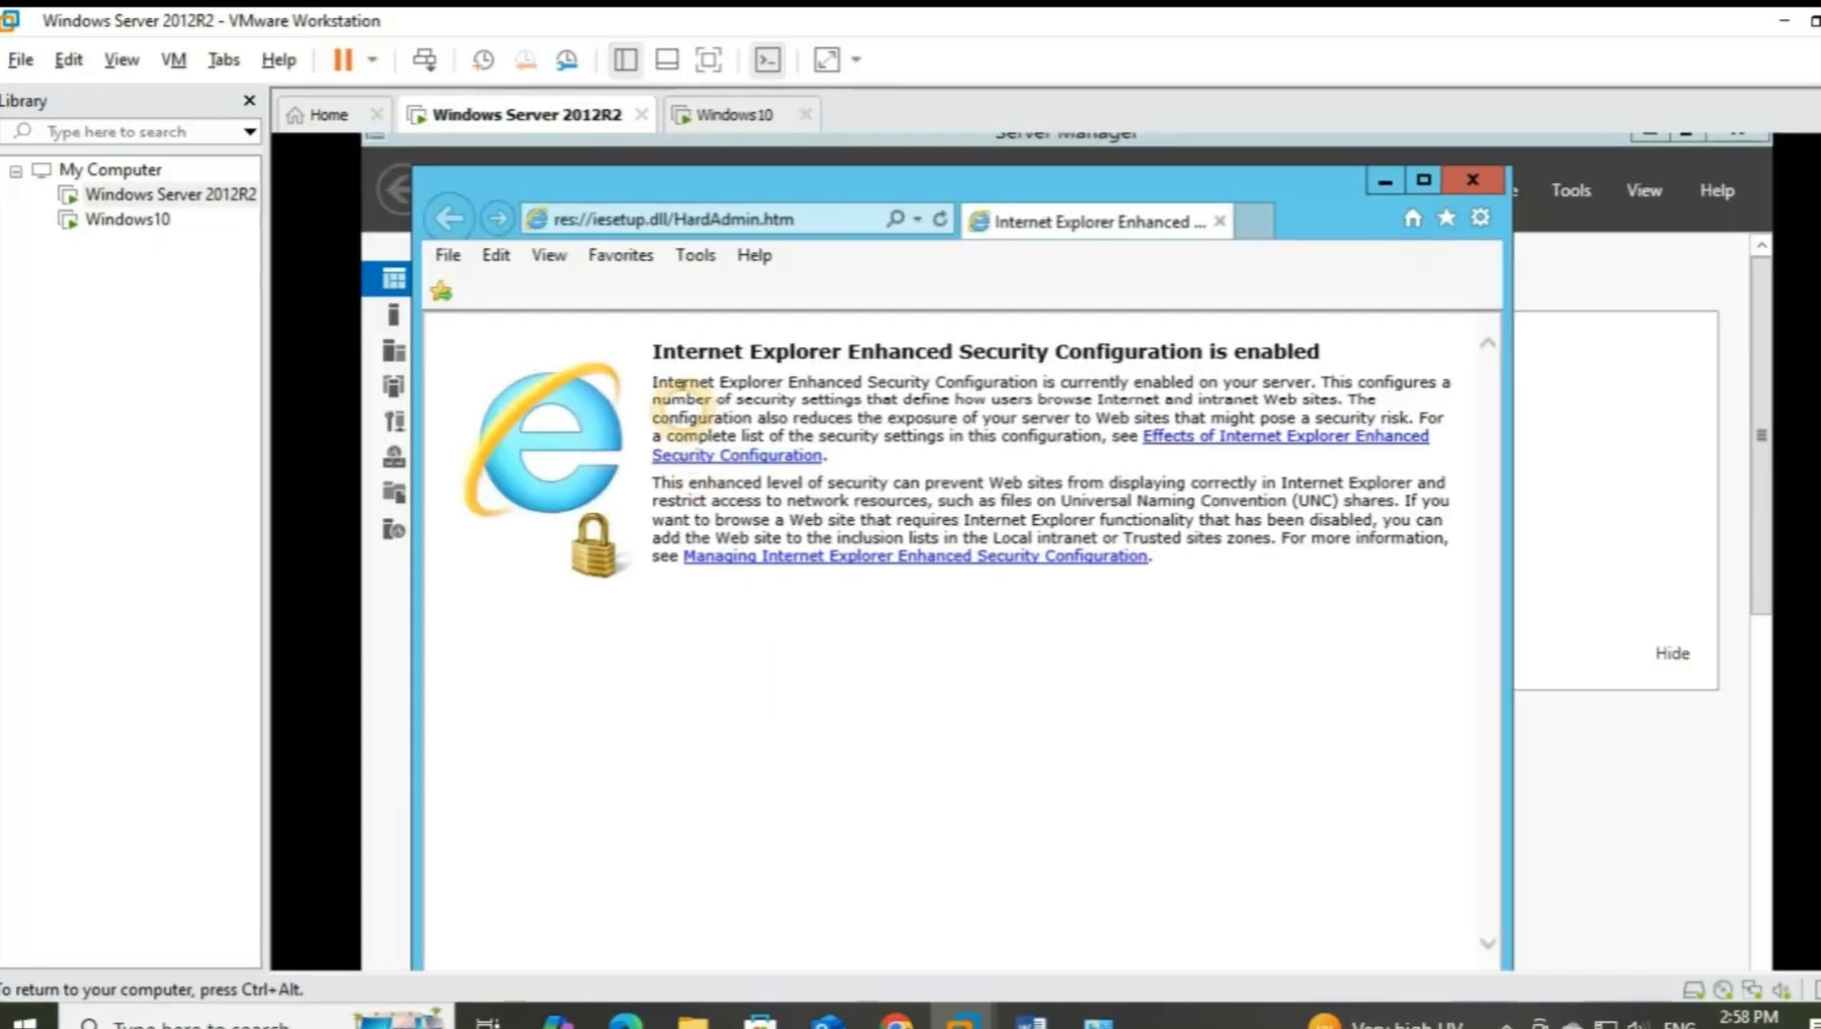
left_click(706, 218)
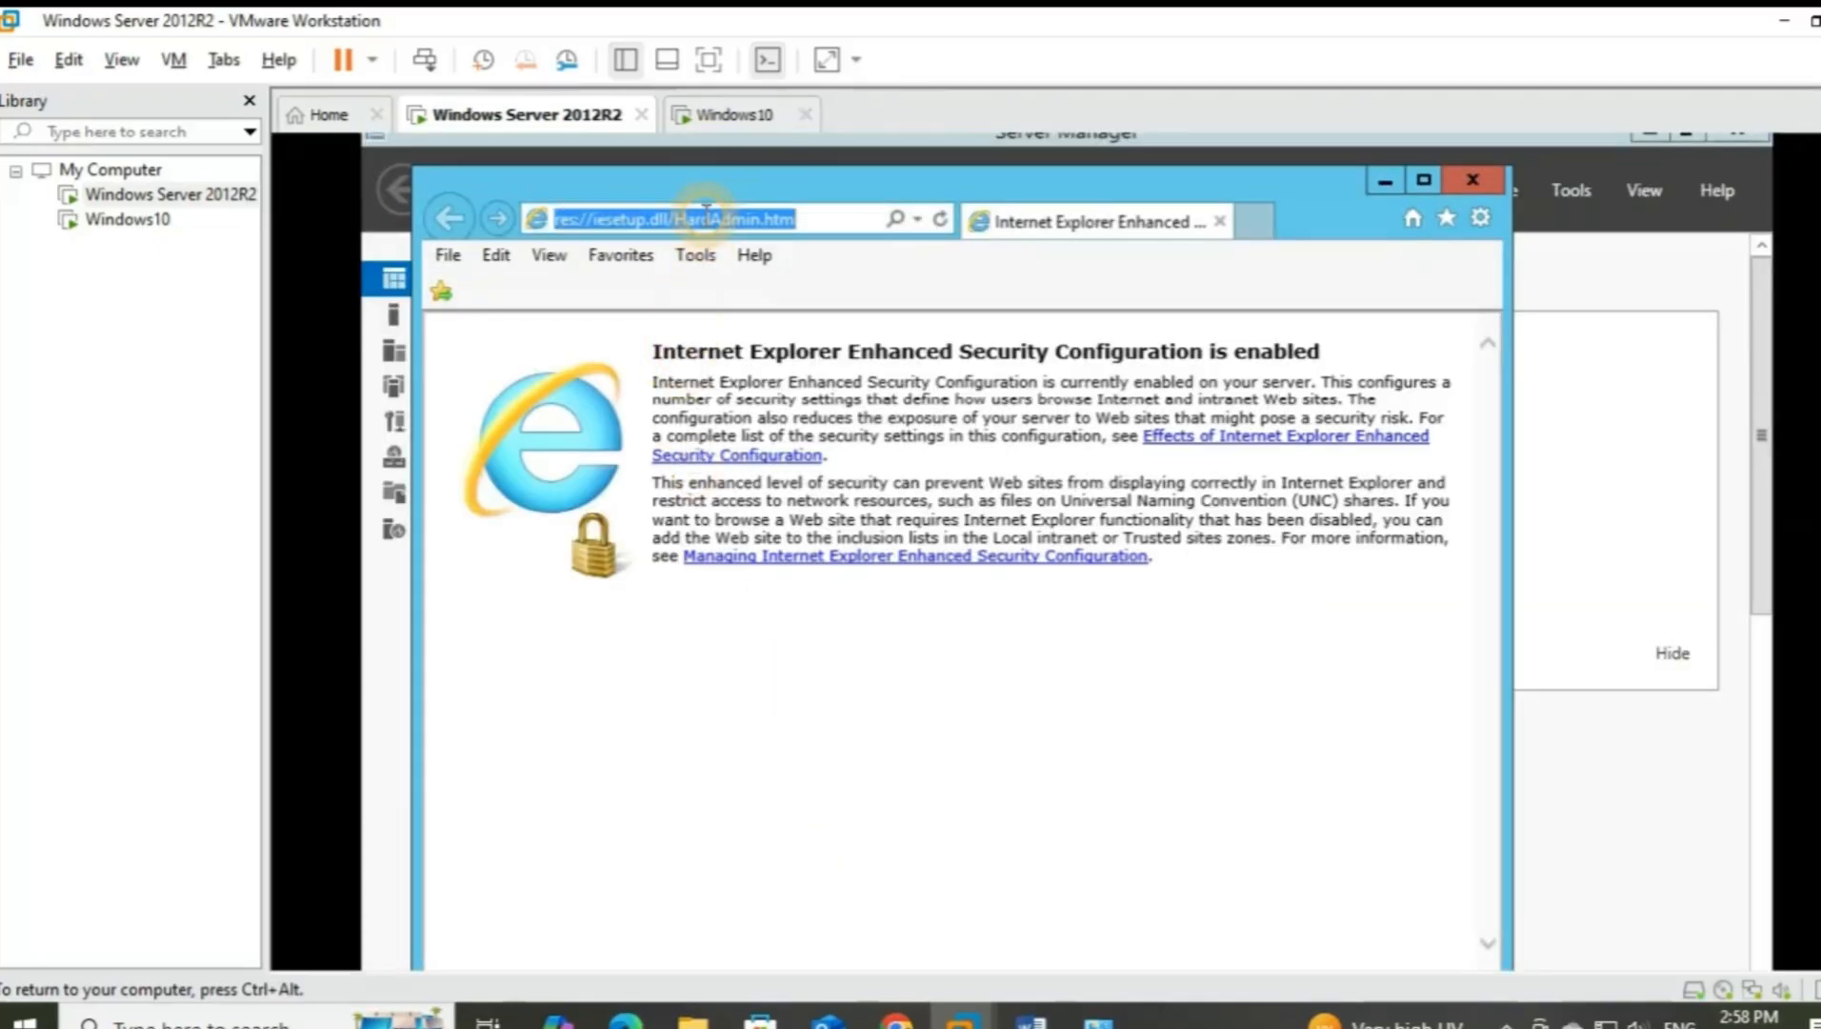
type("www")
key("BackSpace")
key("BackSpace")
key("BackSpace")
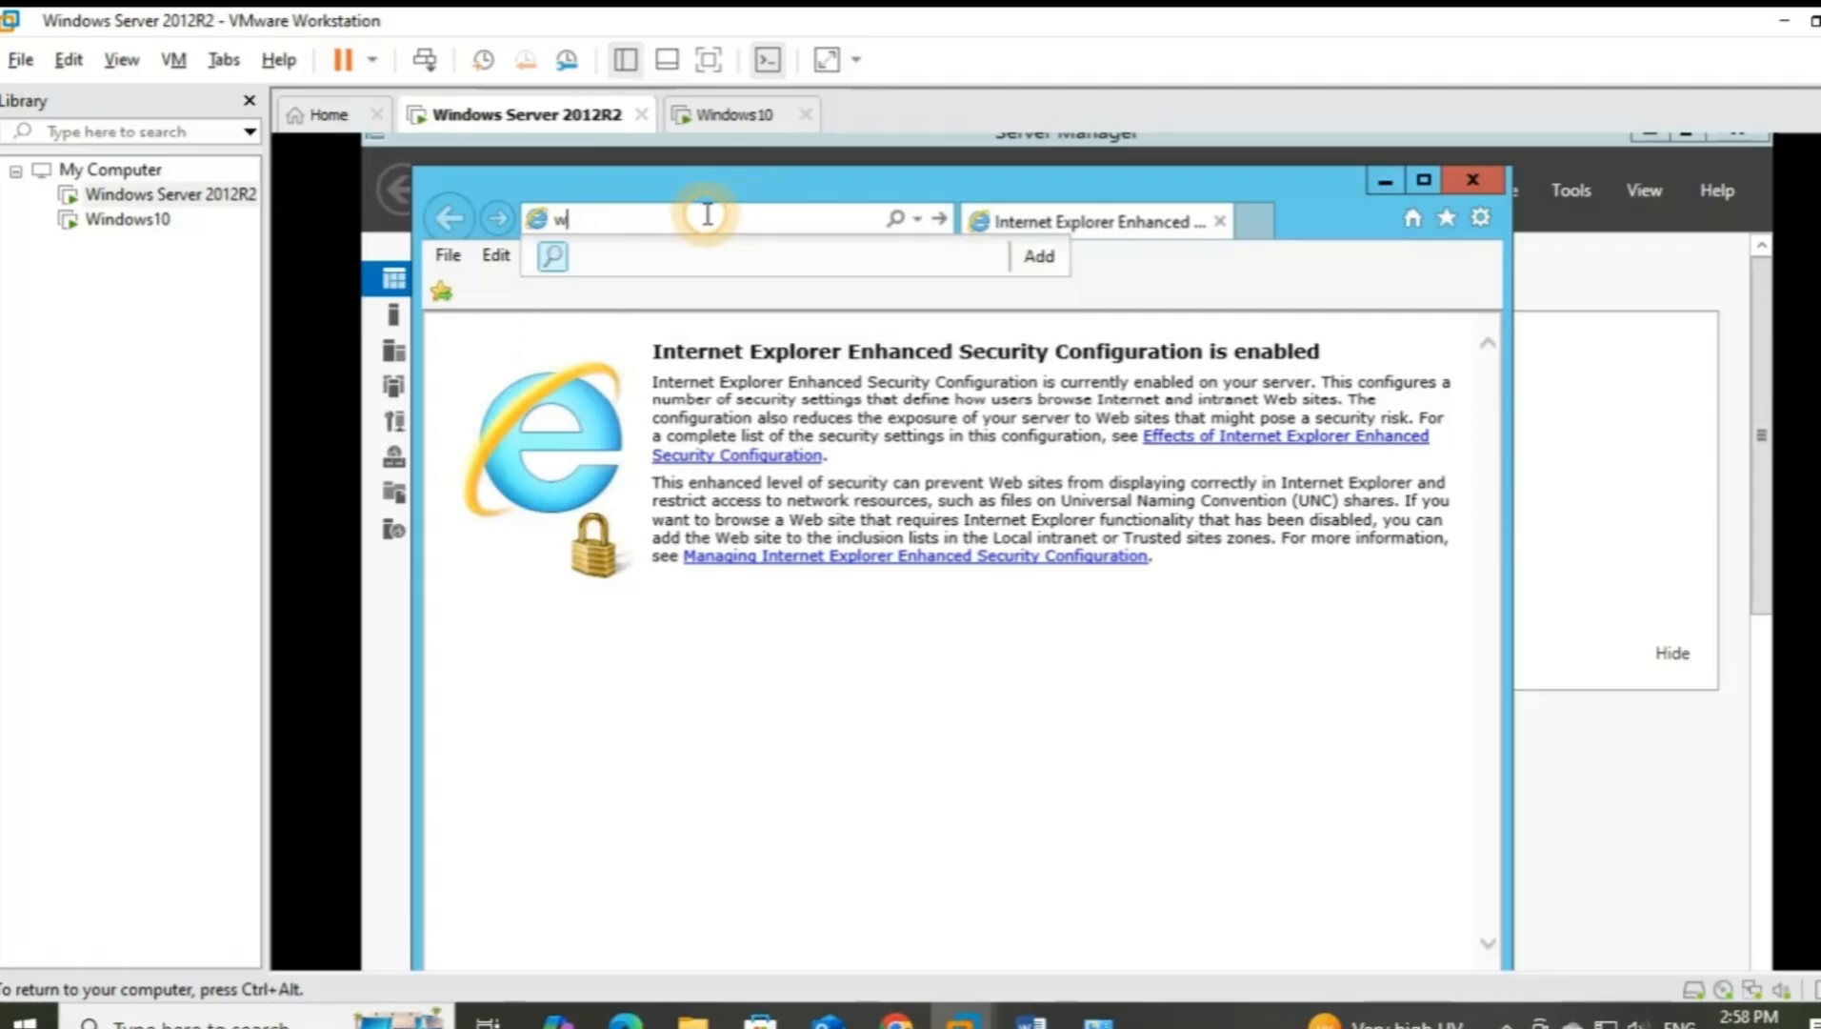
type("http://www")
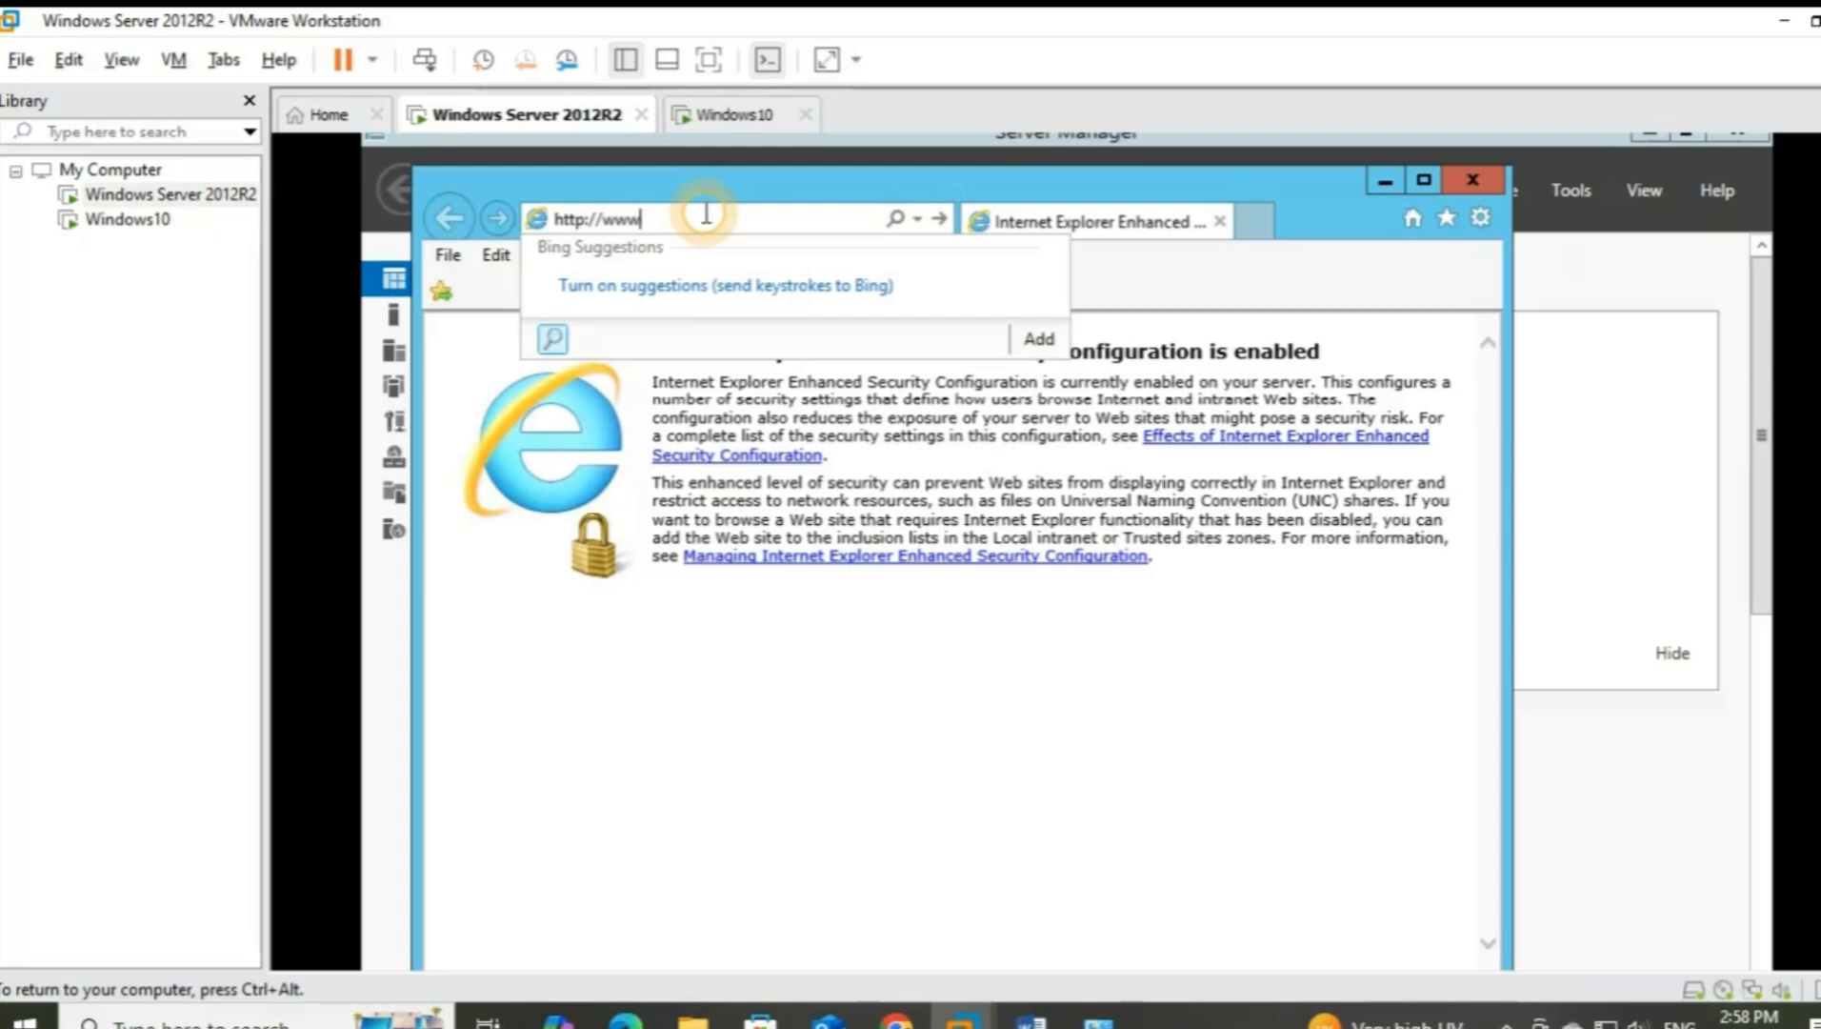
type(".Hightech.com/")
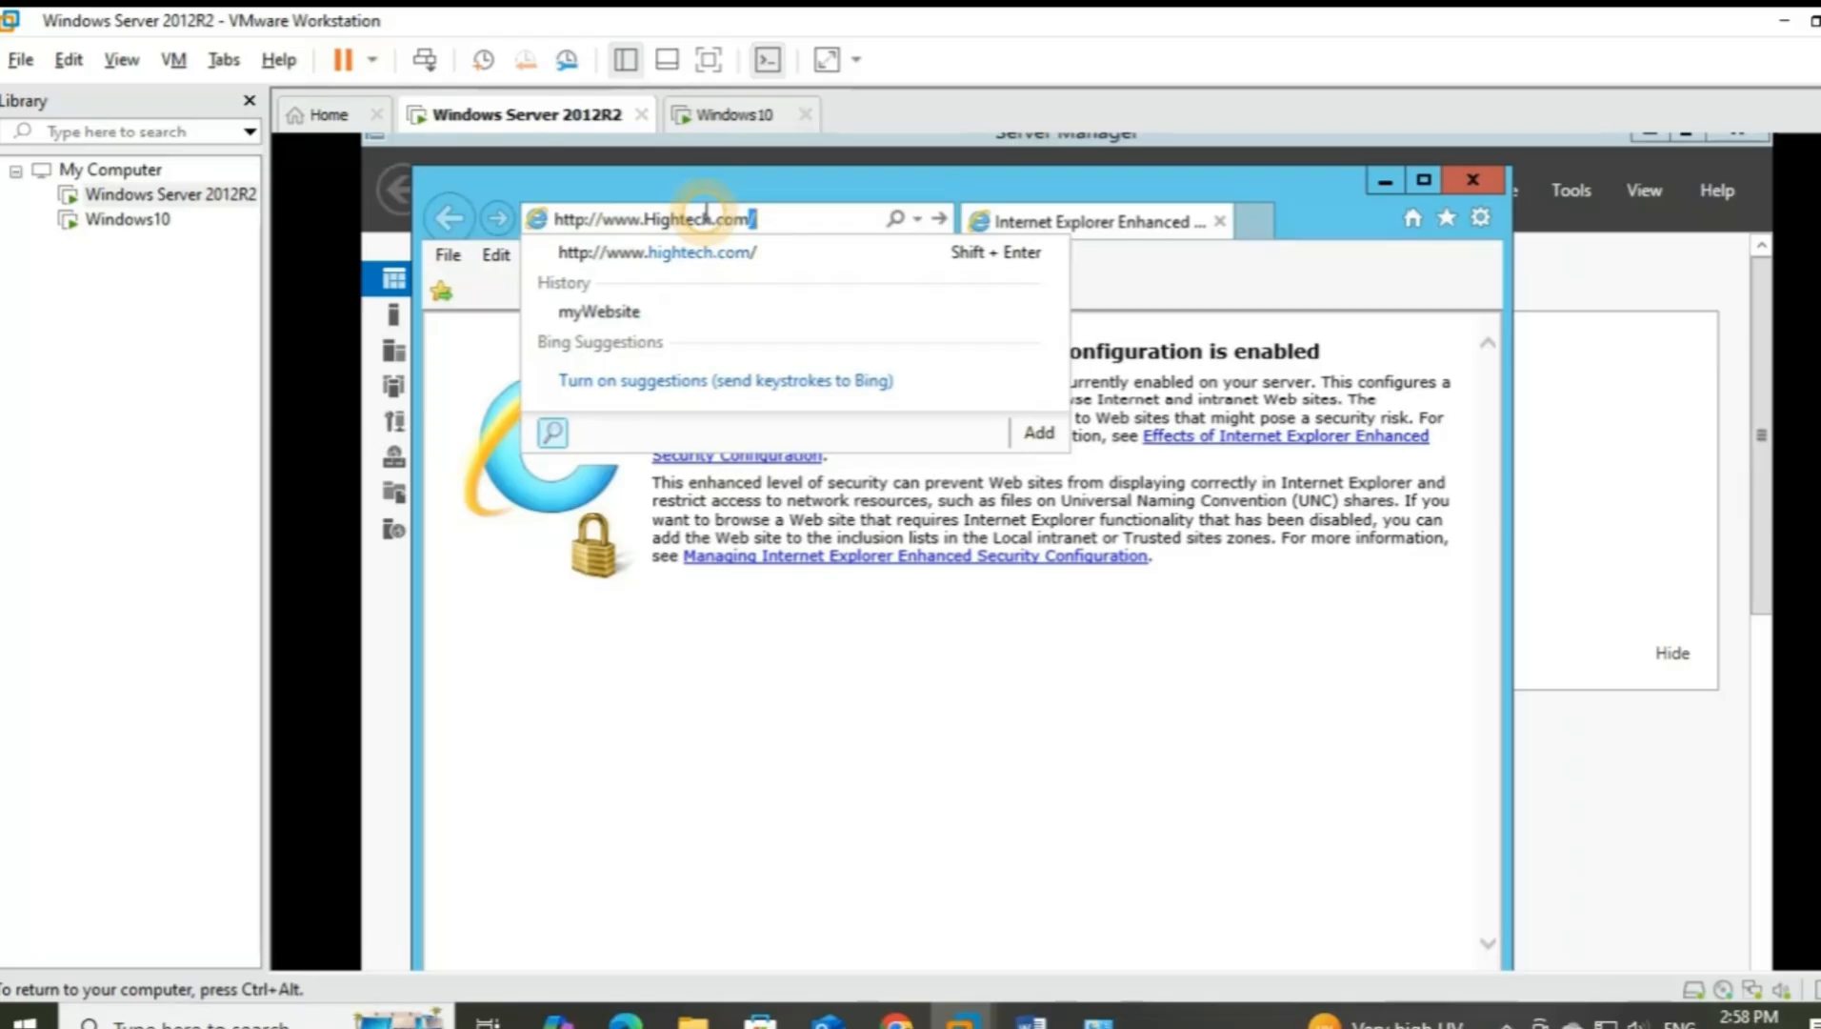
key("Return")
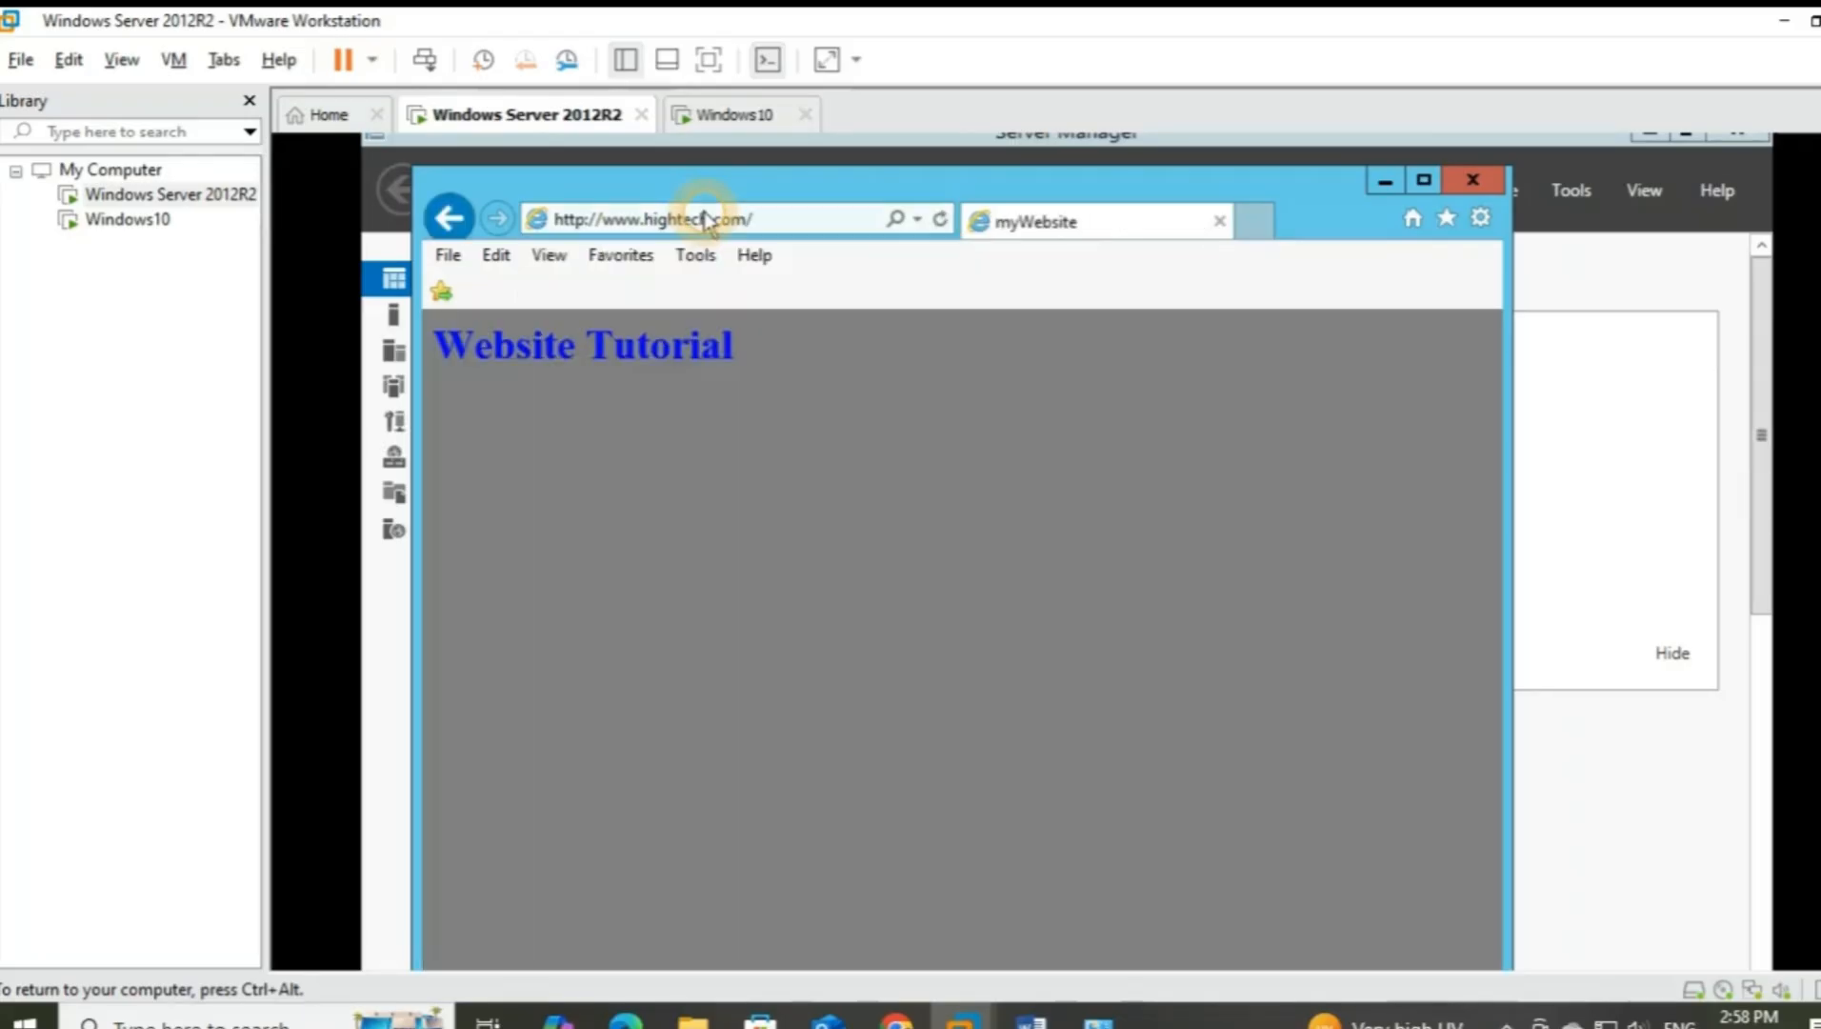